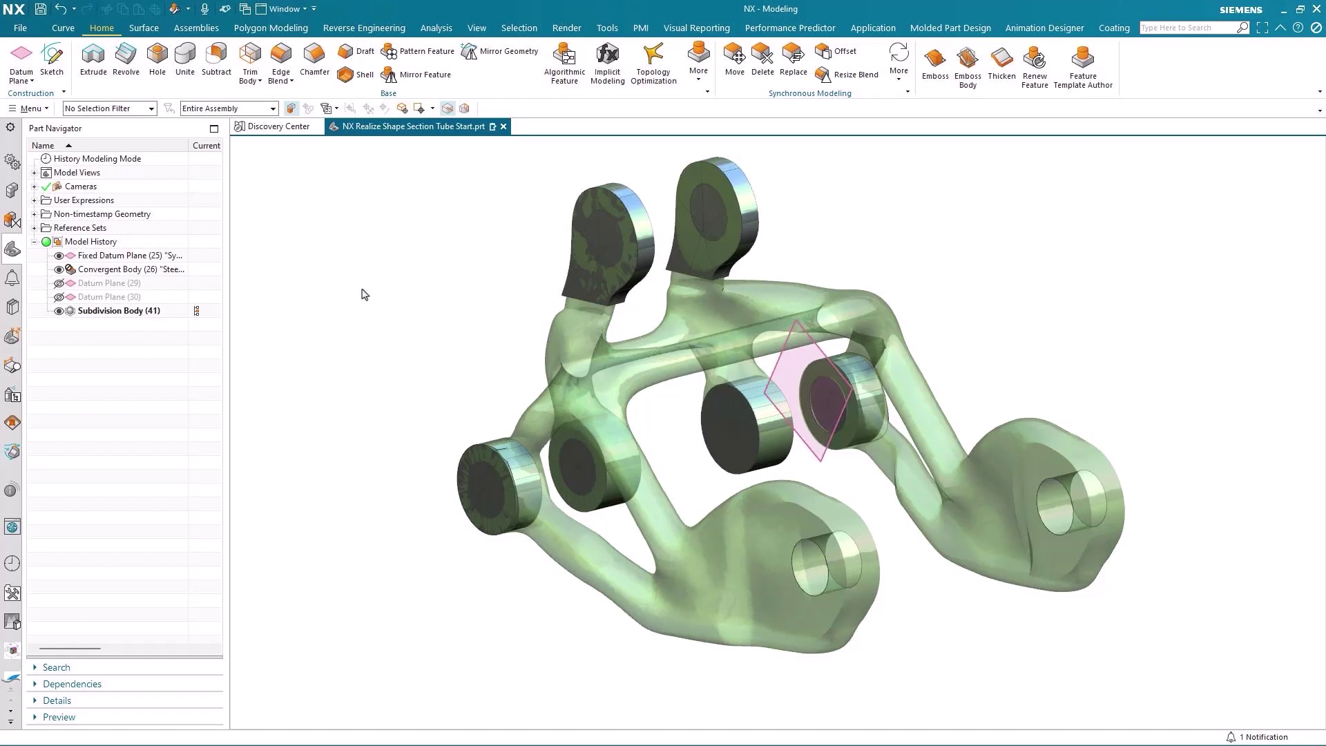
# Step: Pick Subdivision Body (41) in Part Navigator and enter Realize Shape on it
pyautogui.click(116, 270)
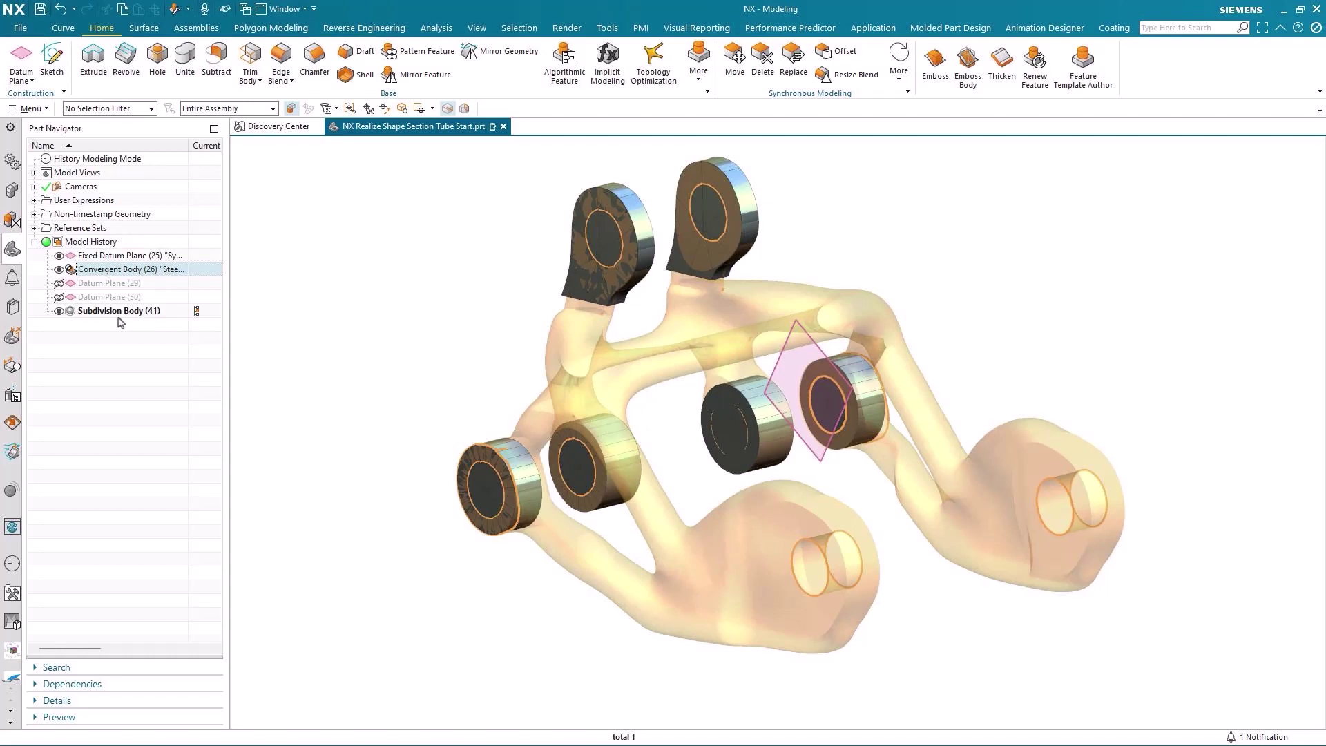
pyautogui.click(120, 312)
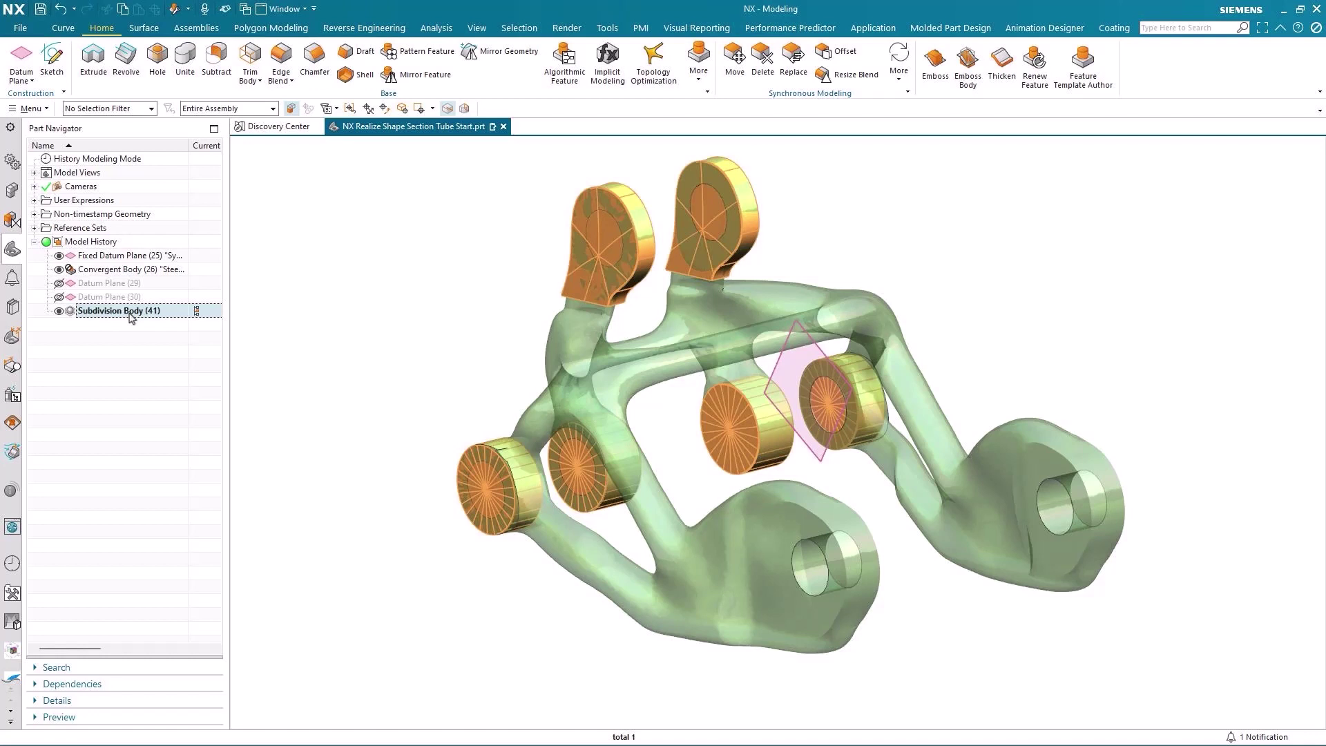
pyautogui.doubleClick(132, 311)
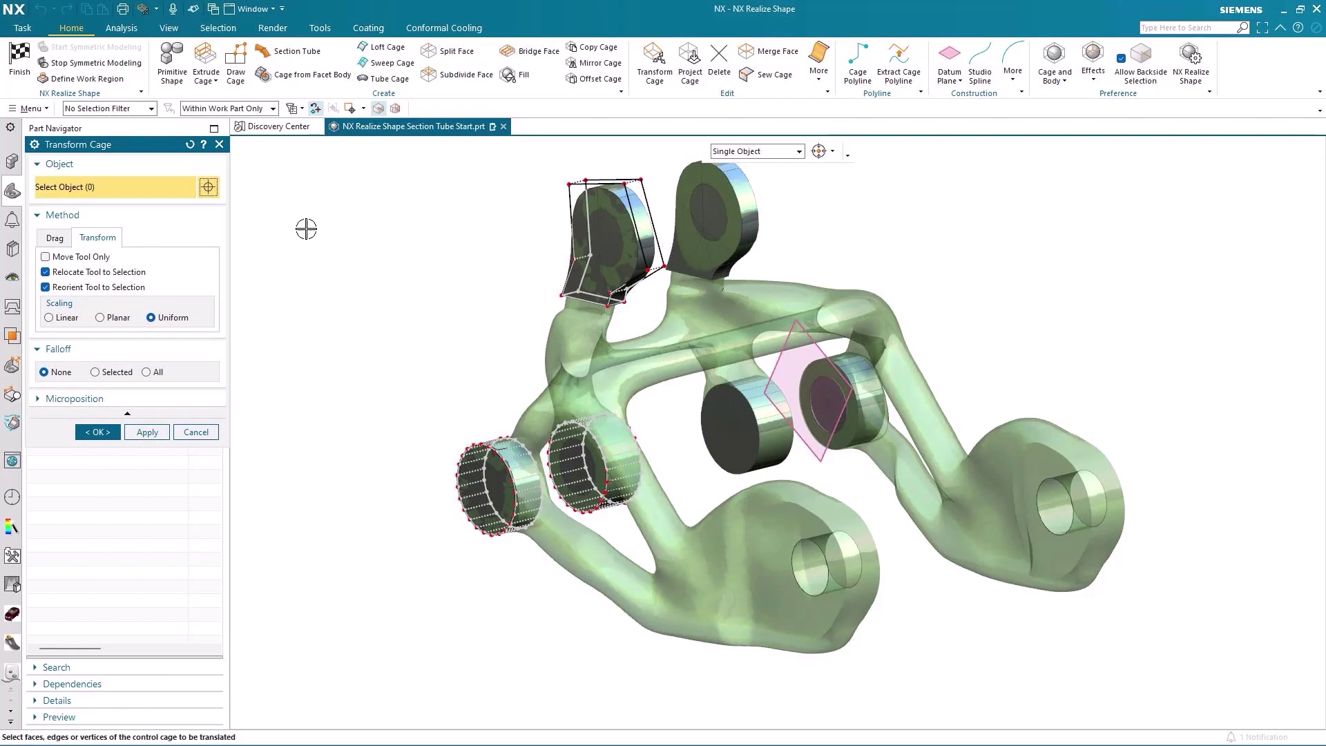
# Step: In front view, place section tube points along the lower crossbar and stretch the tube across it
pyautogui.click(296, 51)
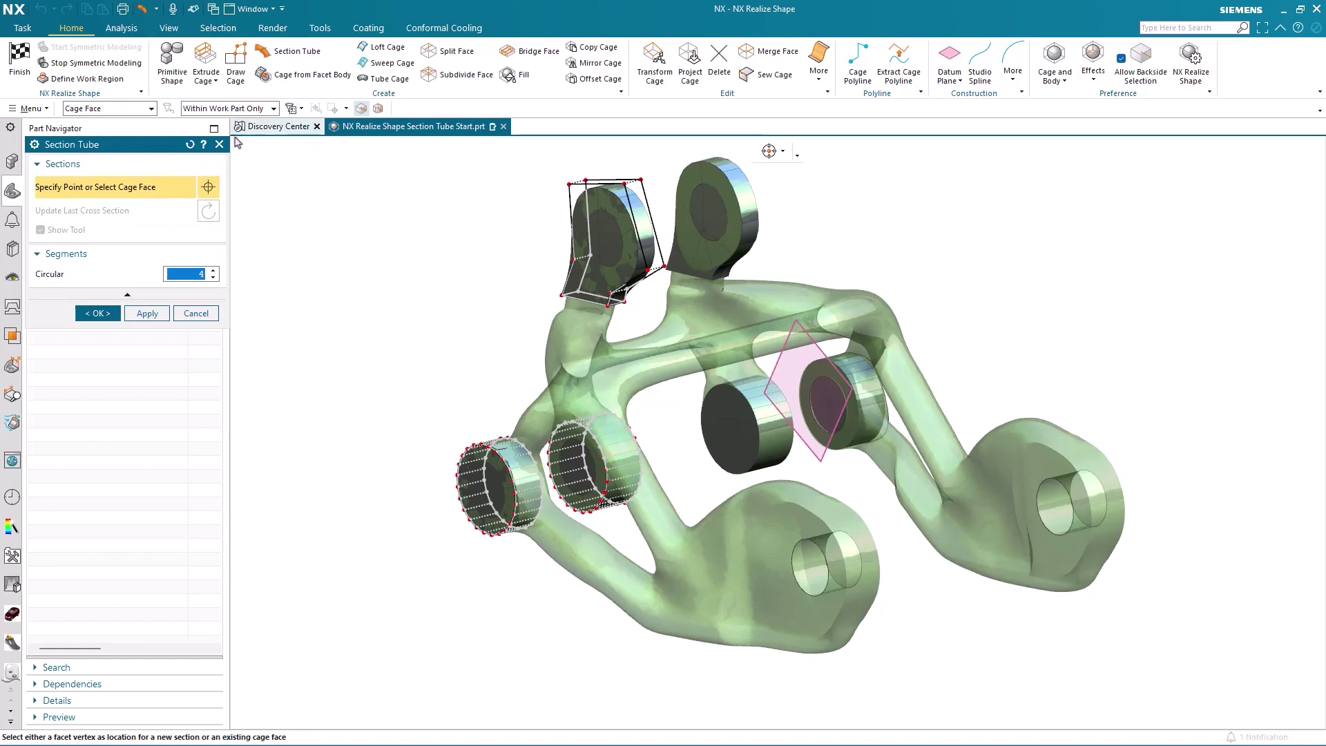
pyautogui.press('F8')
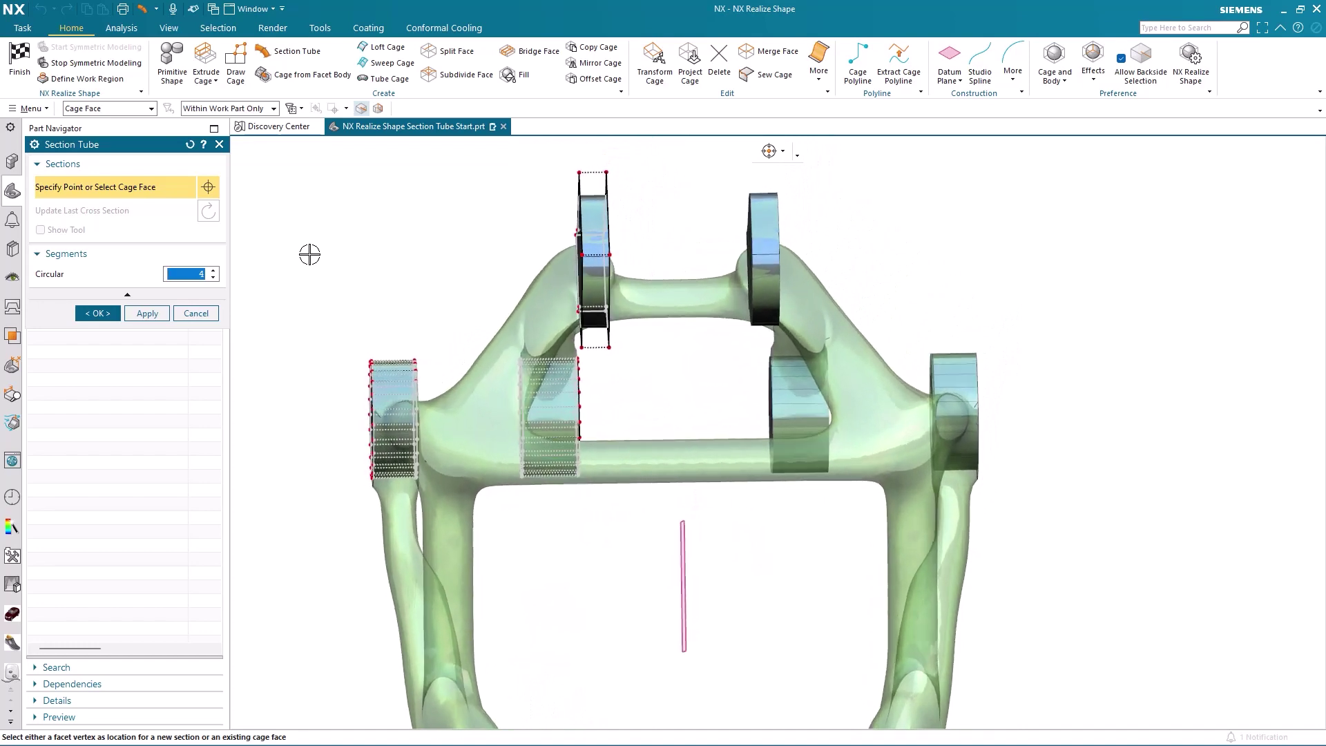
pyautogui.scroll(2, 715, 554)
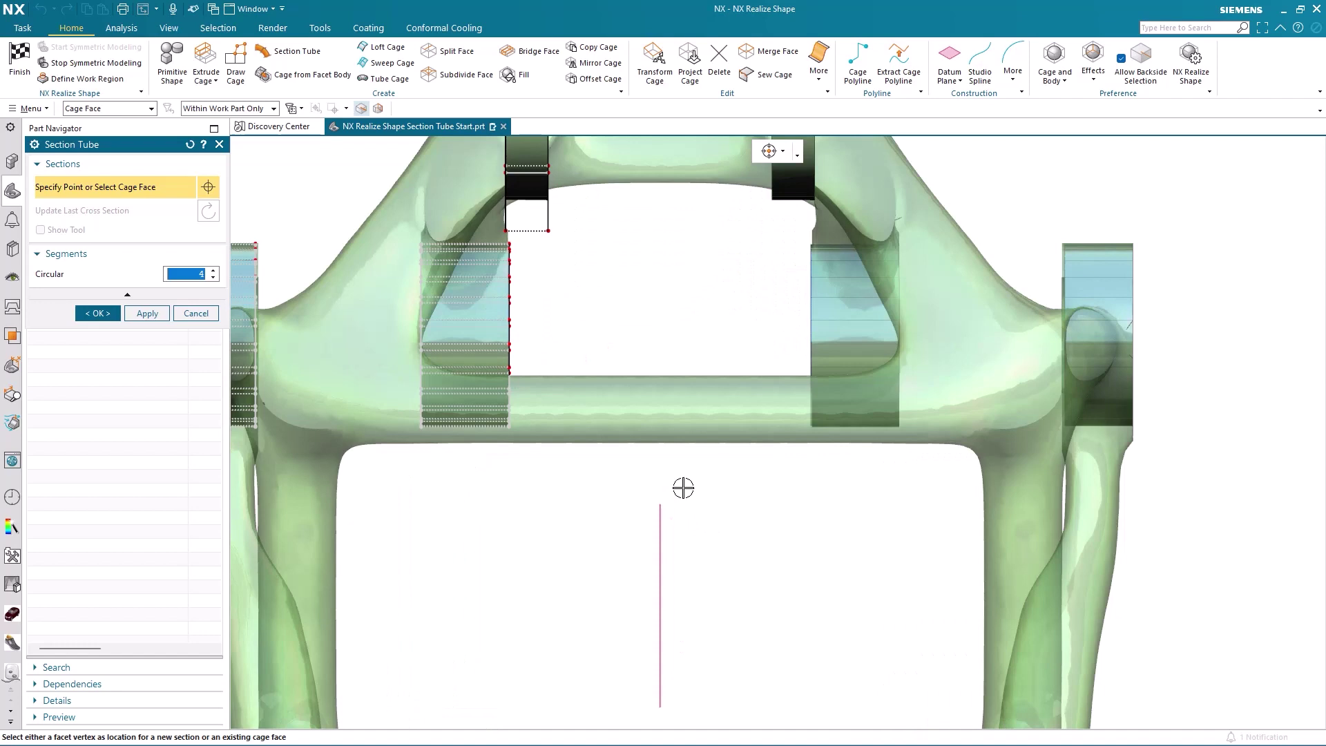
pyautogui.click(655, 403)
pyautogui.click(619, 402)
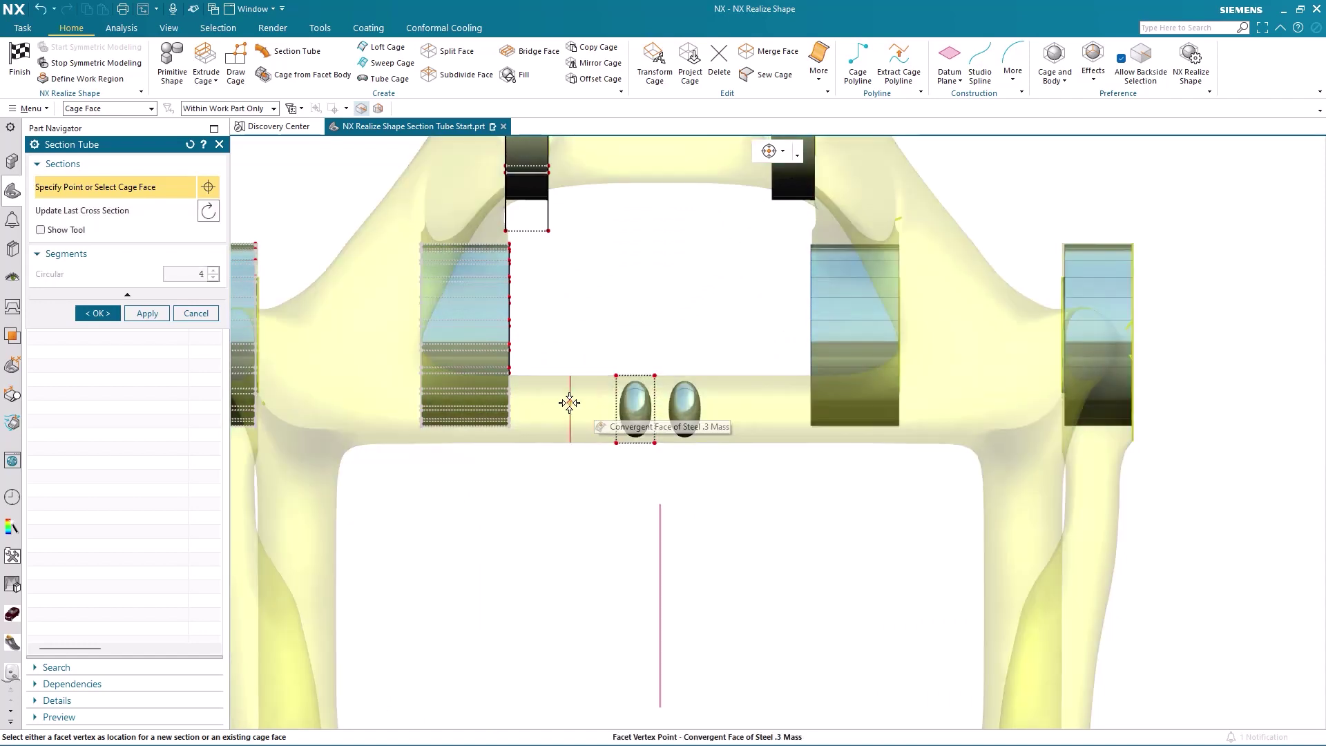
pyautogui.click(519, 408)
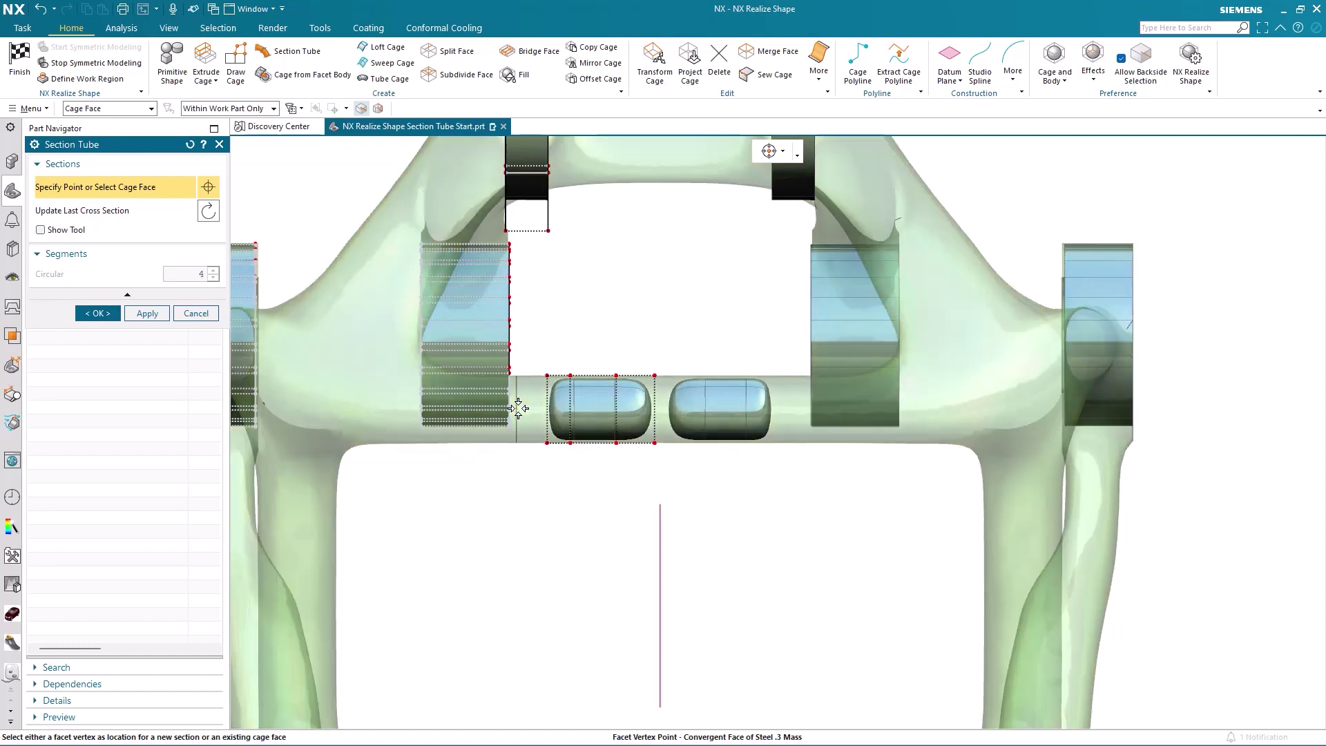
pyautogui.click(466, 404)
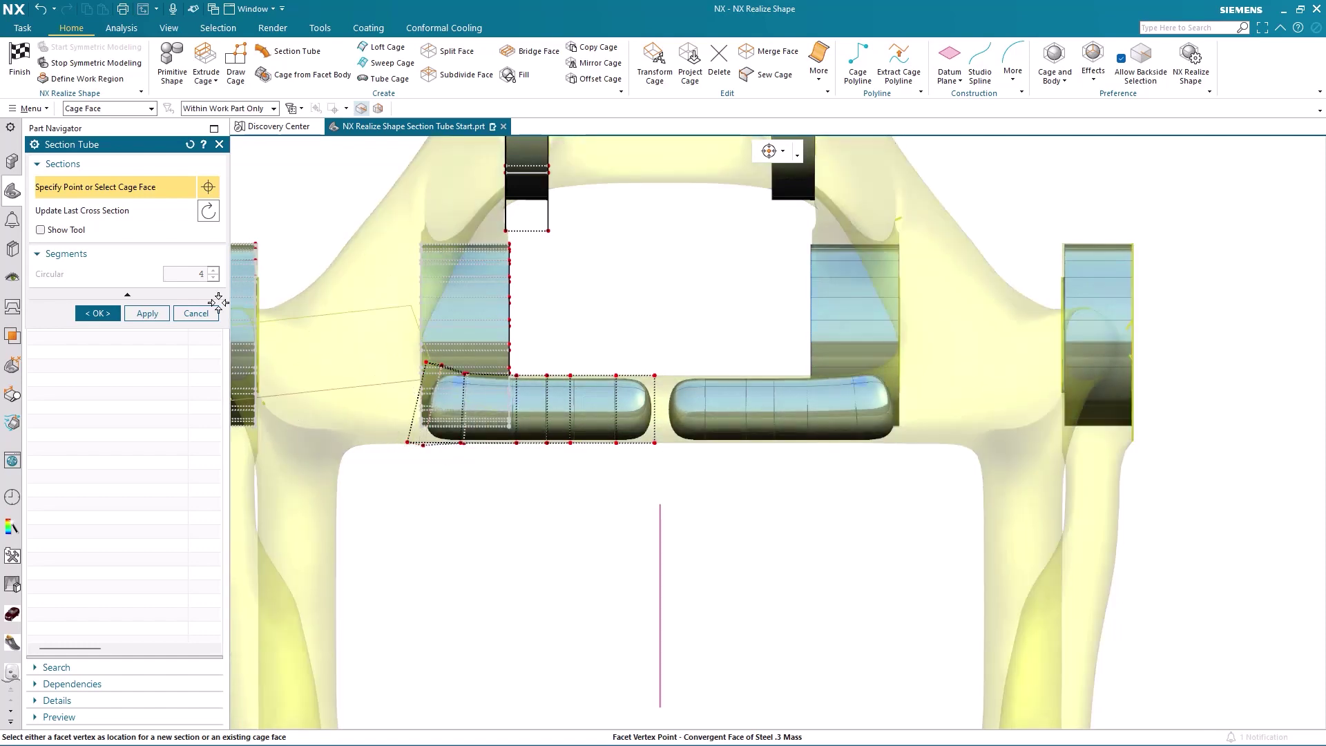
pyautogui.click(41, 230)
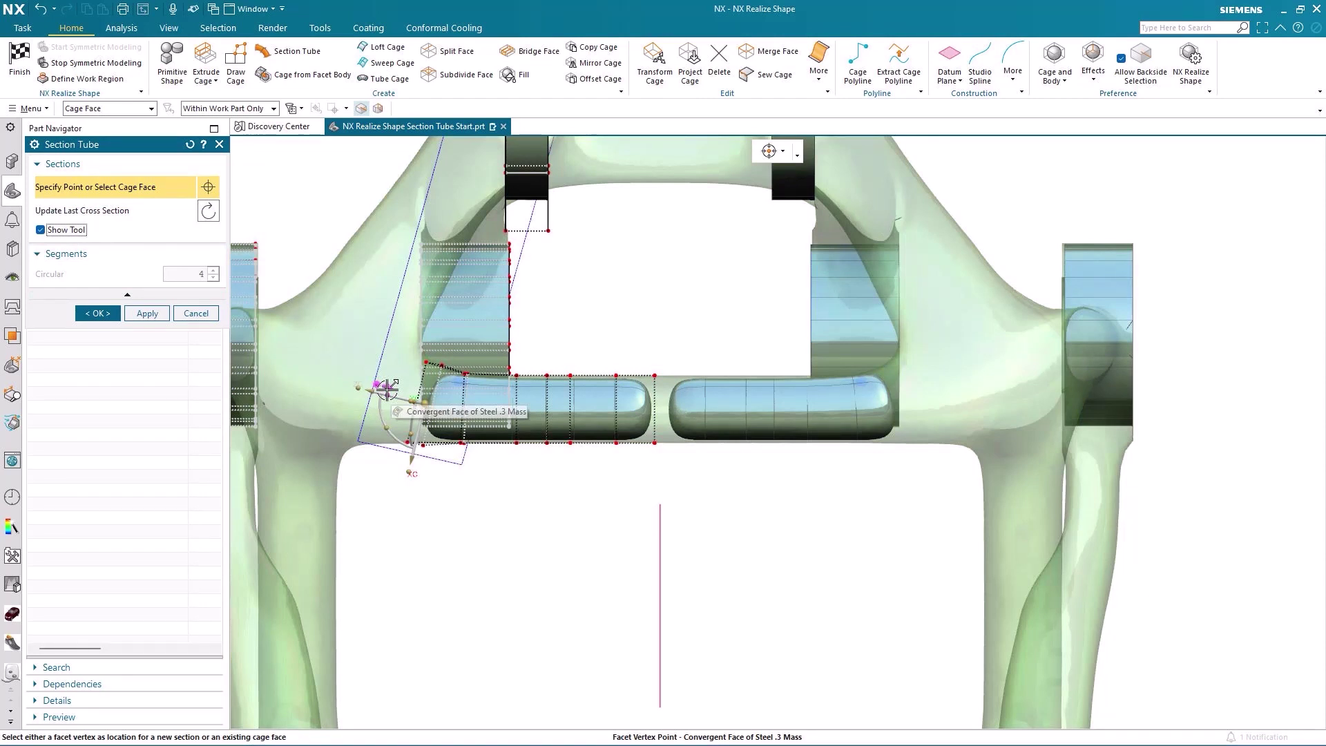
pyautogui.moveTo(386, 387); pyautogui.dragTo(201, 310)
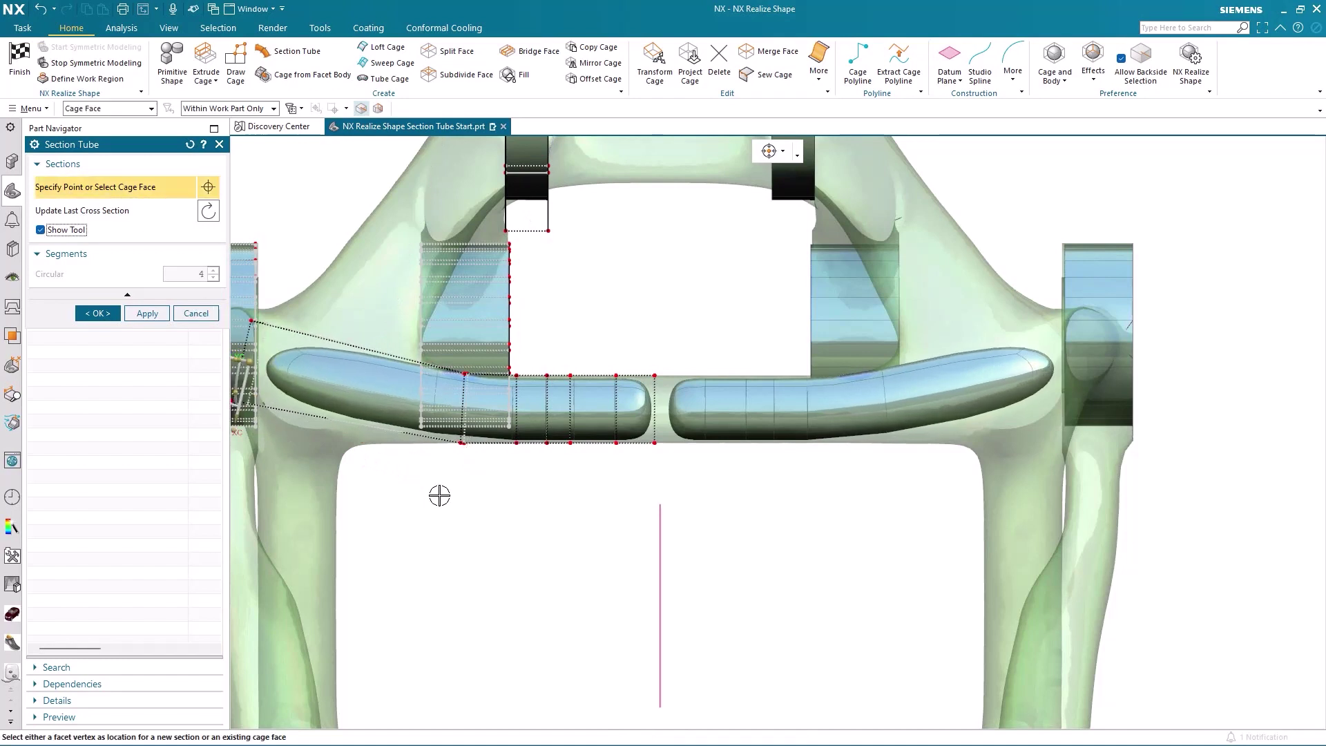
pyautogui.click(477, 535)
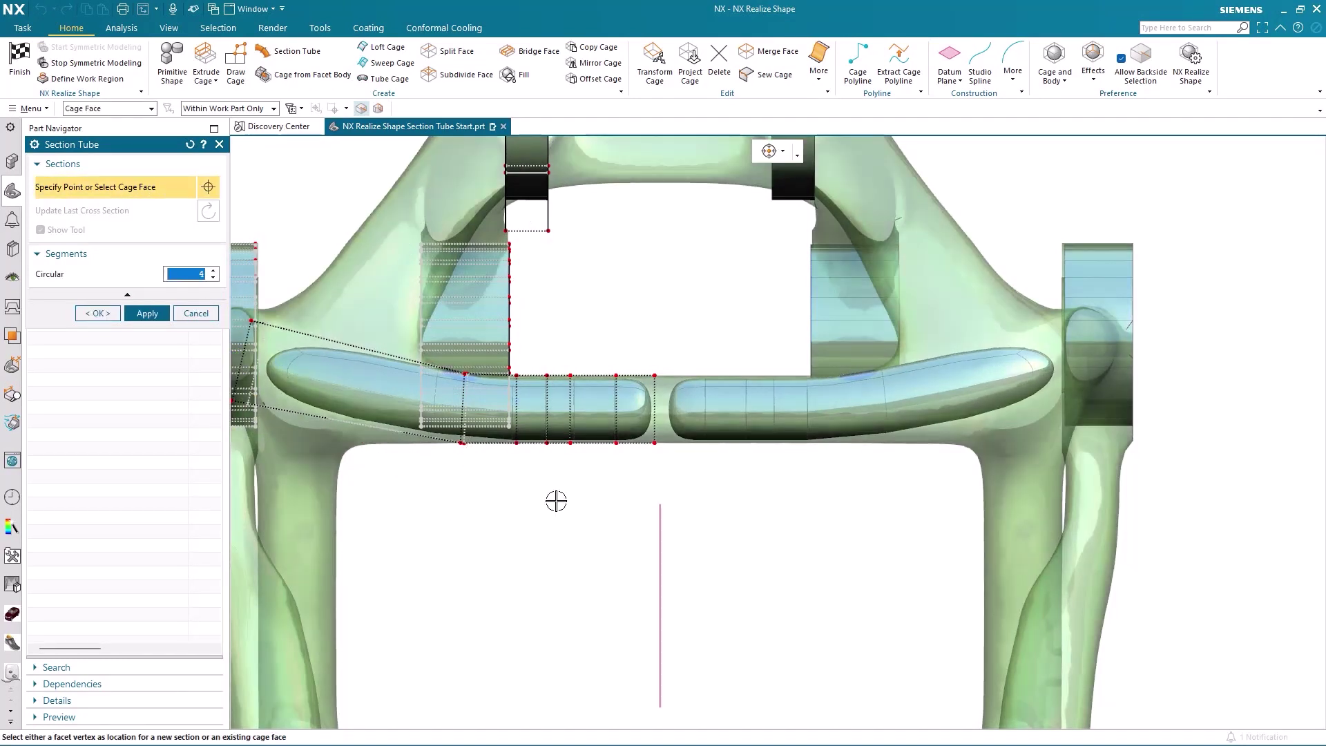
pyautogui.keyDown('shift'); pyautogui.moveTo(667, 241); pyautogui.dragTo(667, 273, button='middle'); pyautogui.keyUp('shift')
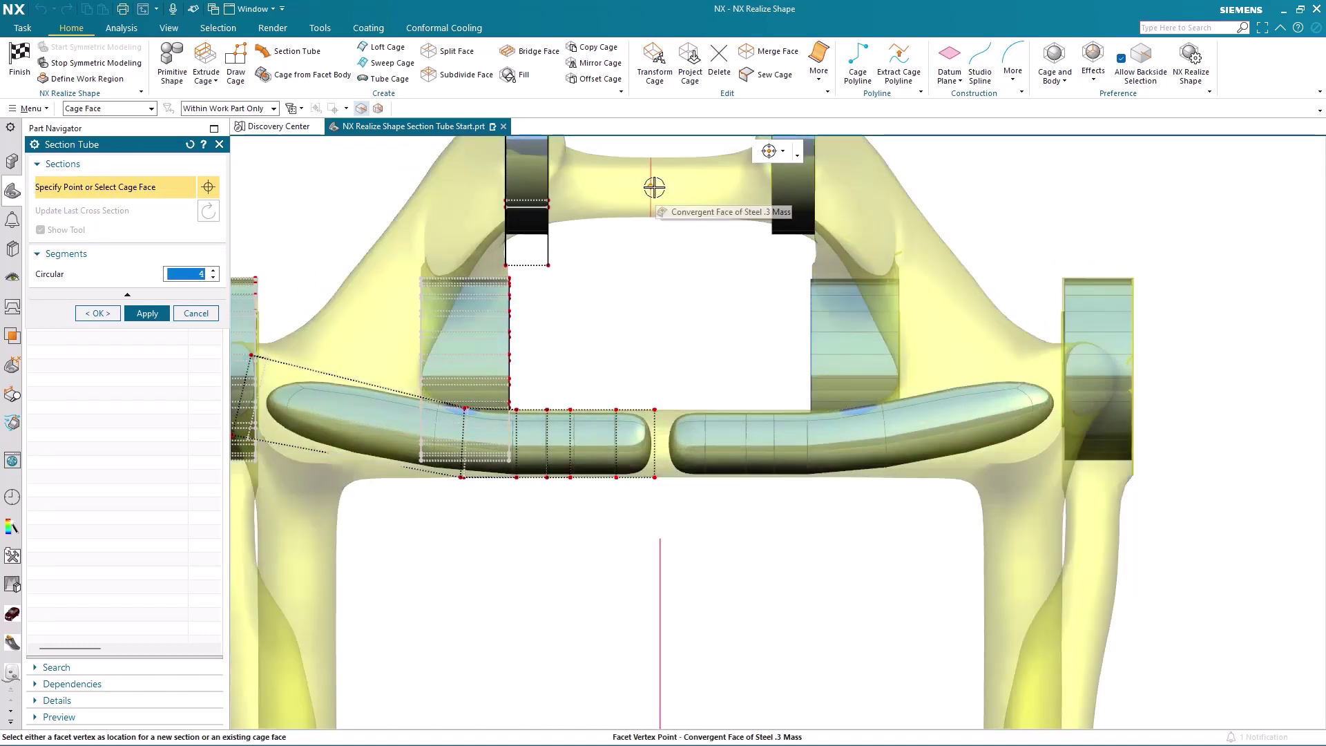
# Step: Place sections on the upper bar and drag the tube leftward past the top lug
pyautogui.click(632, 195)
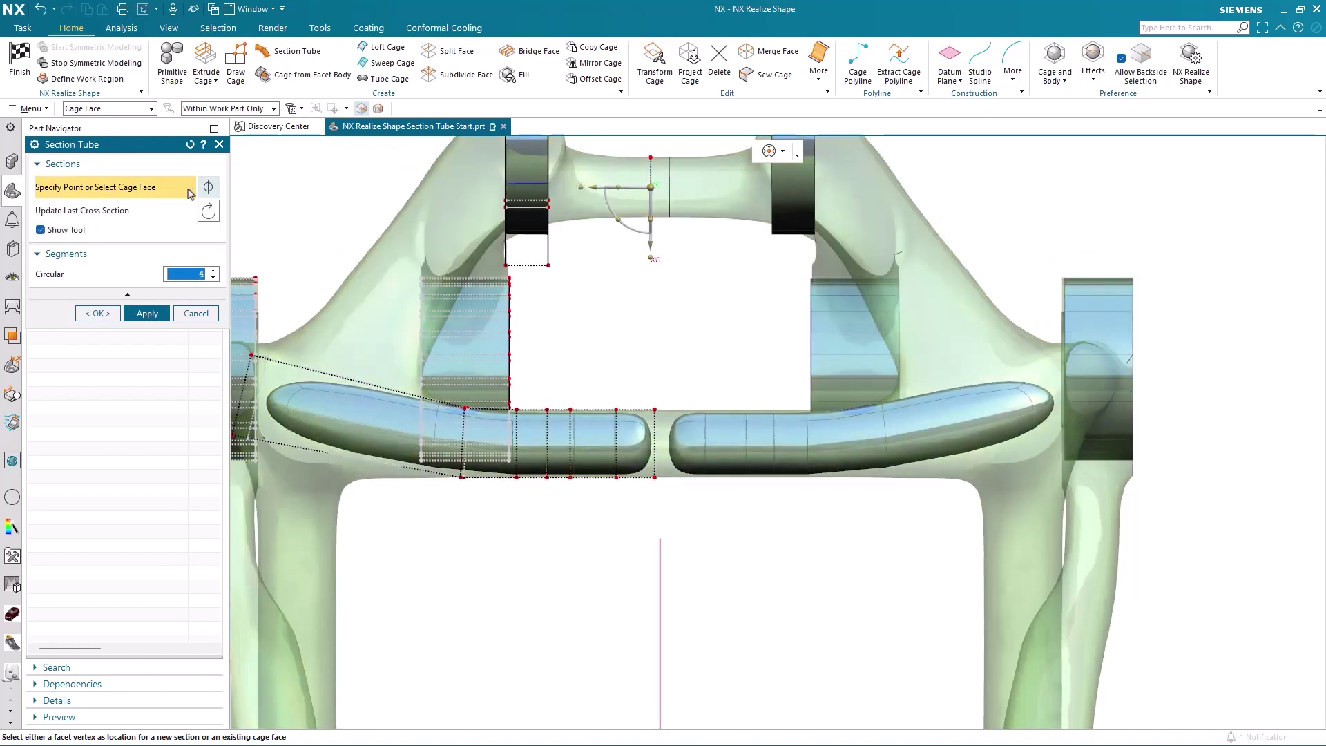
pyautogui.click(42, 231)
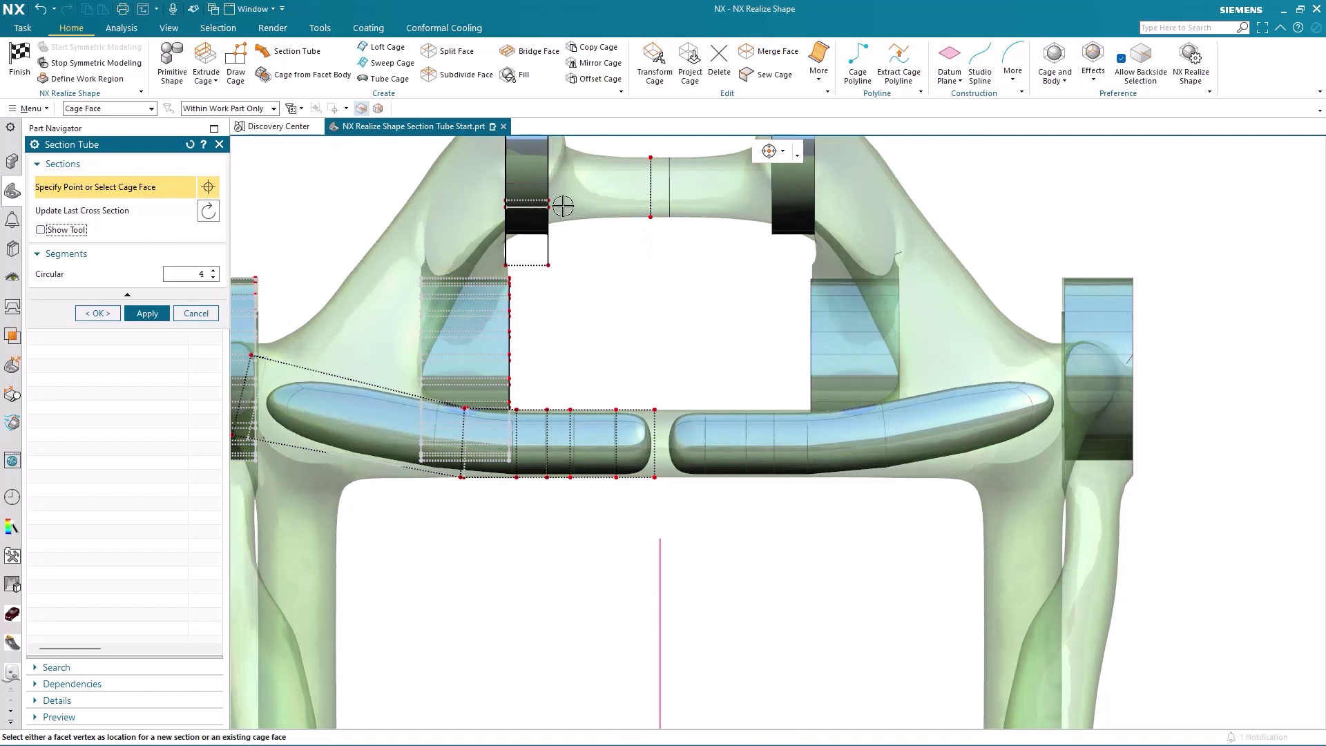
pyautogui.click(628, 186)
pyautogui.moveTo(611, 184); pyautogui.dragTo(575, 185)
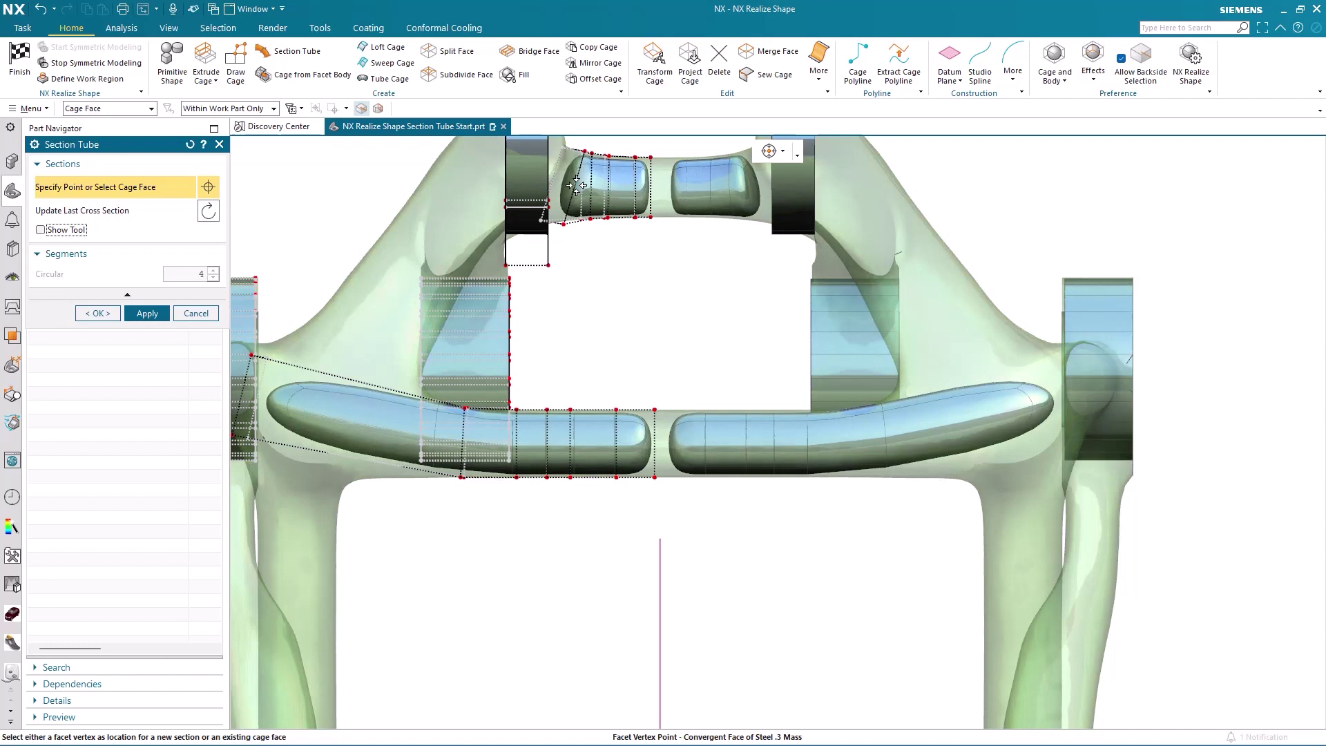
pyautogui.click(41, 230)
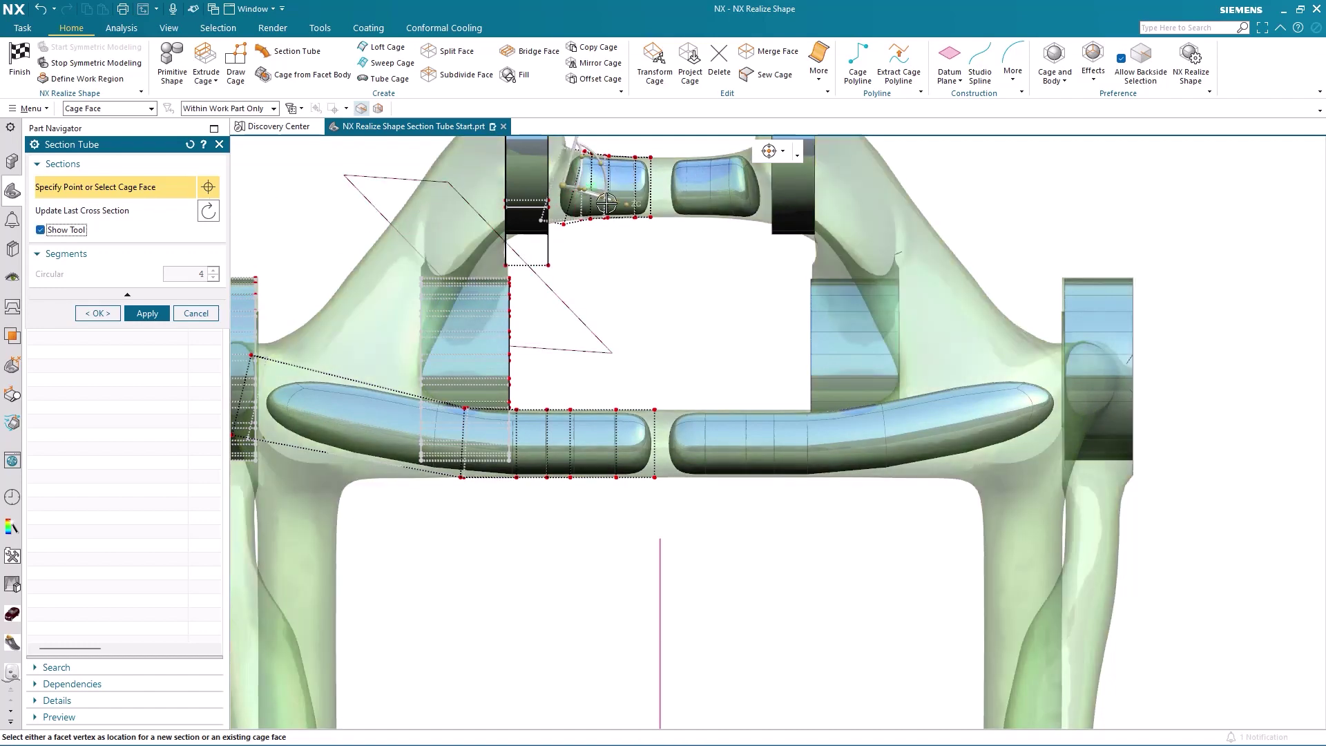
pyautogui.moveTo(580, 203); pyautogui.dragTo(497, 191)
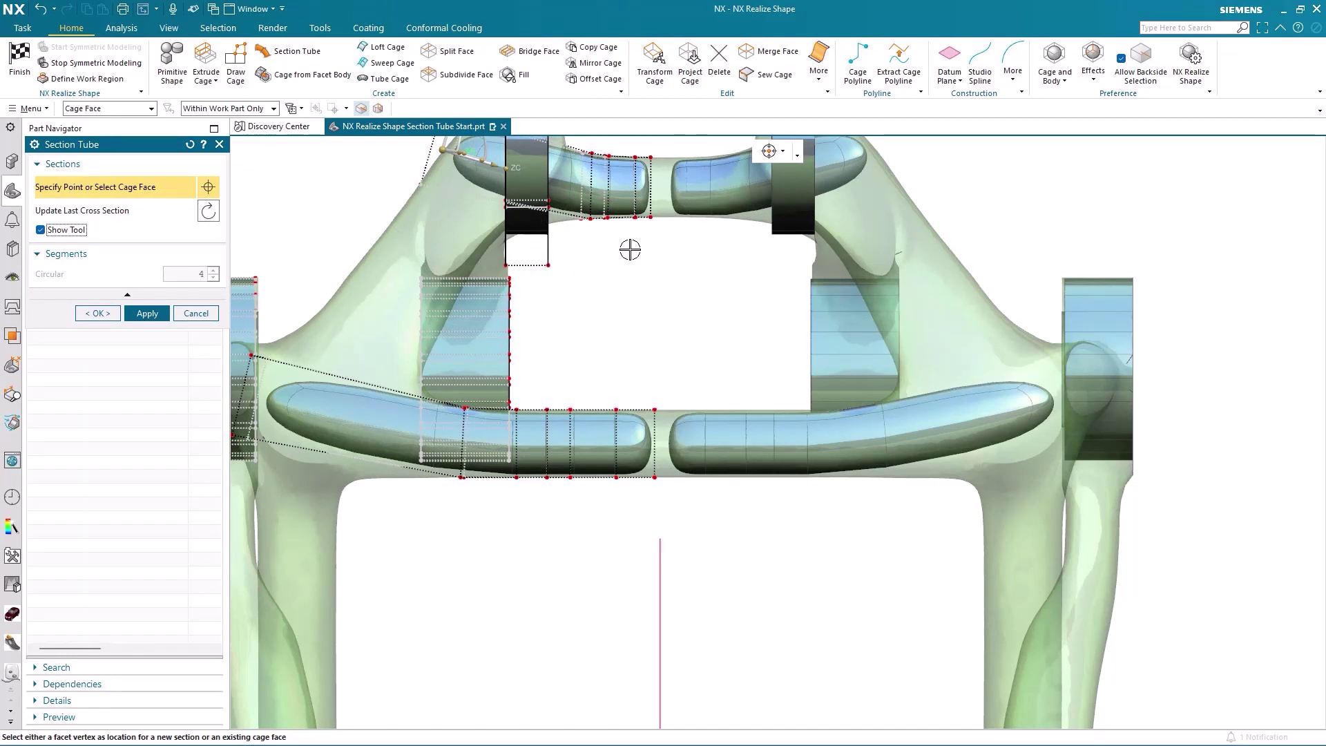
# Step: Give the eight centre-line cage edges Sharp continuity
pyautogui.click(819, 62)
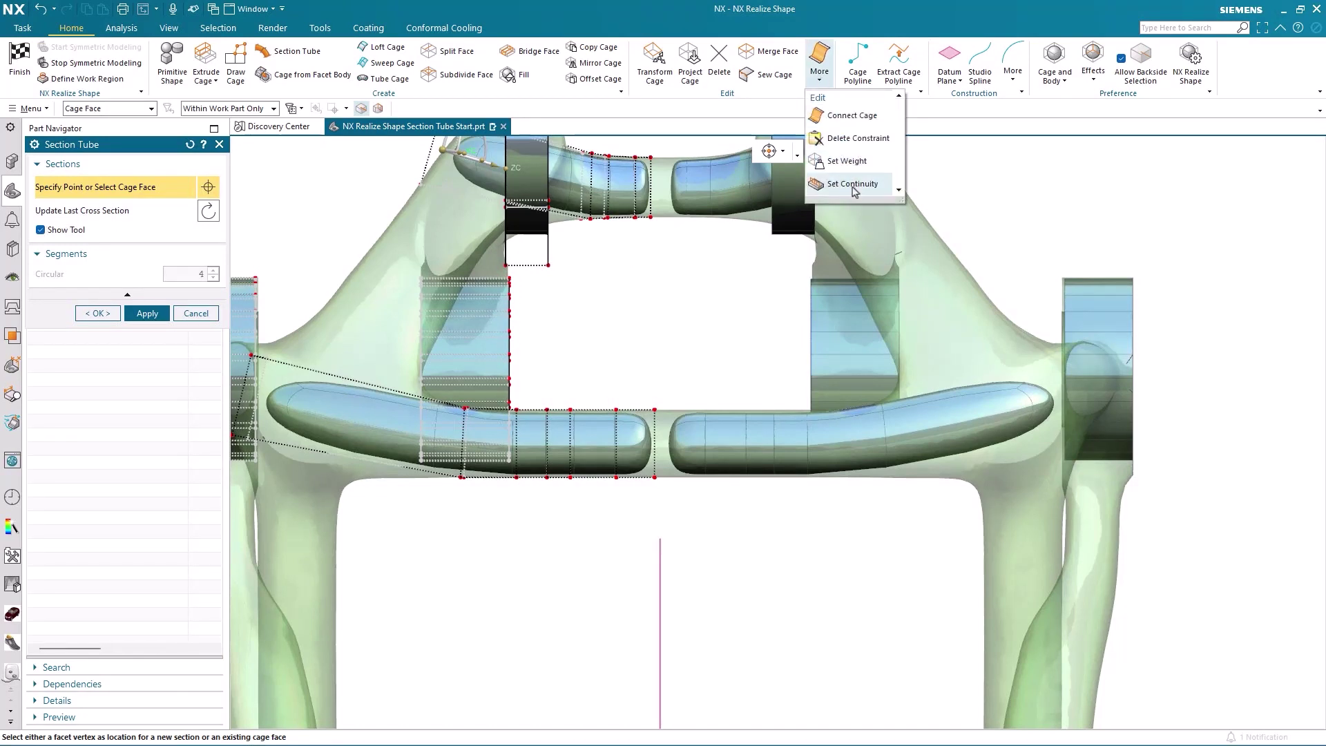
pyautogui.click(852, 184)
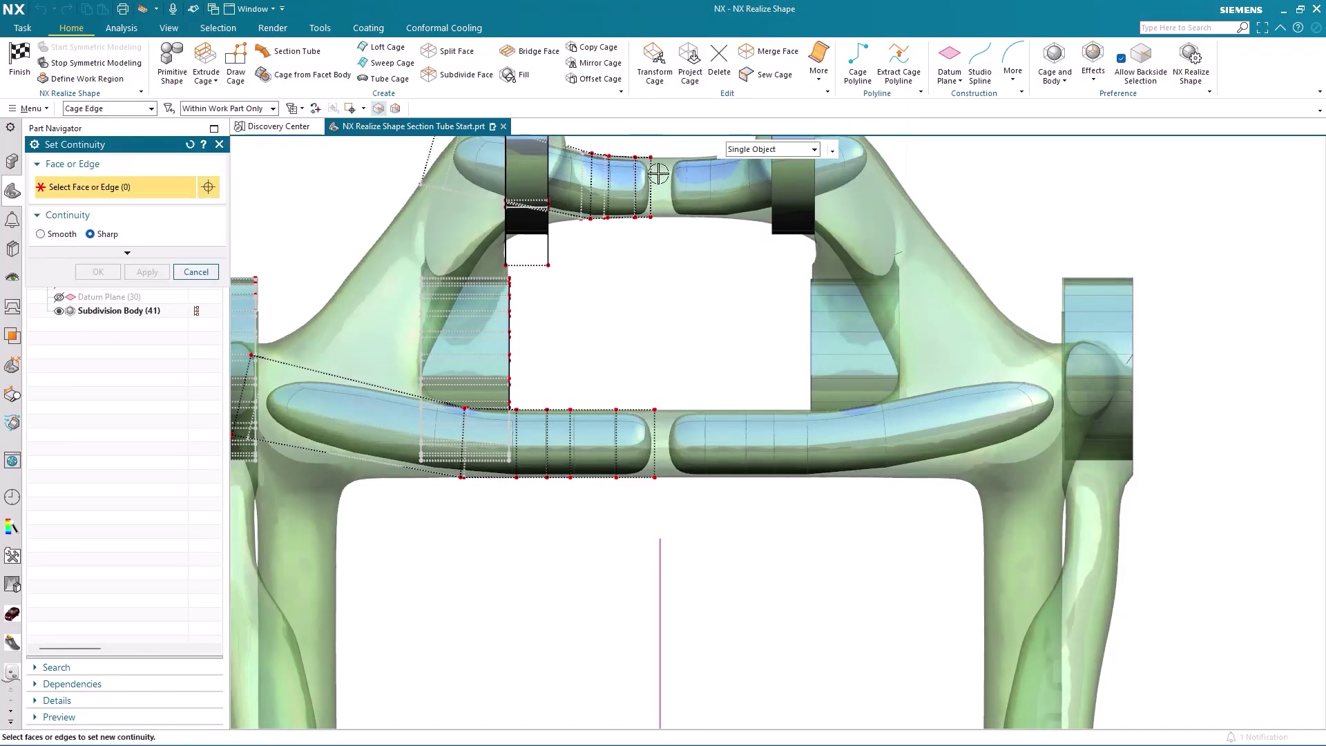
pyautogui.moveTo(642, 181); pyautogui.dragTo(769, 534)
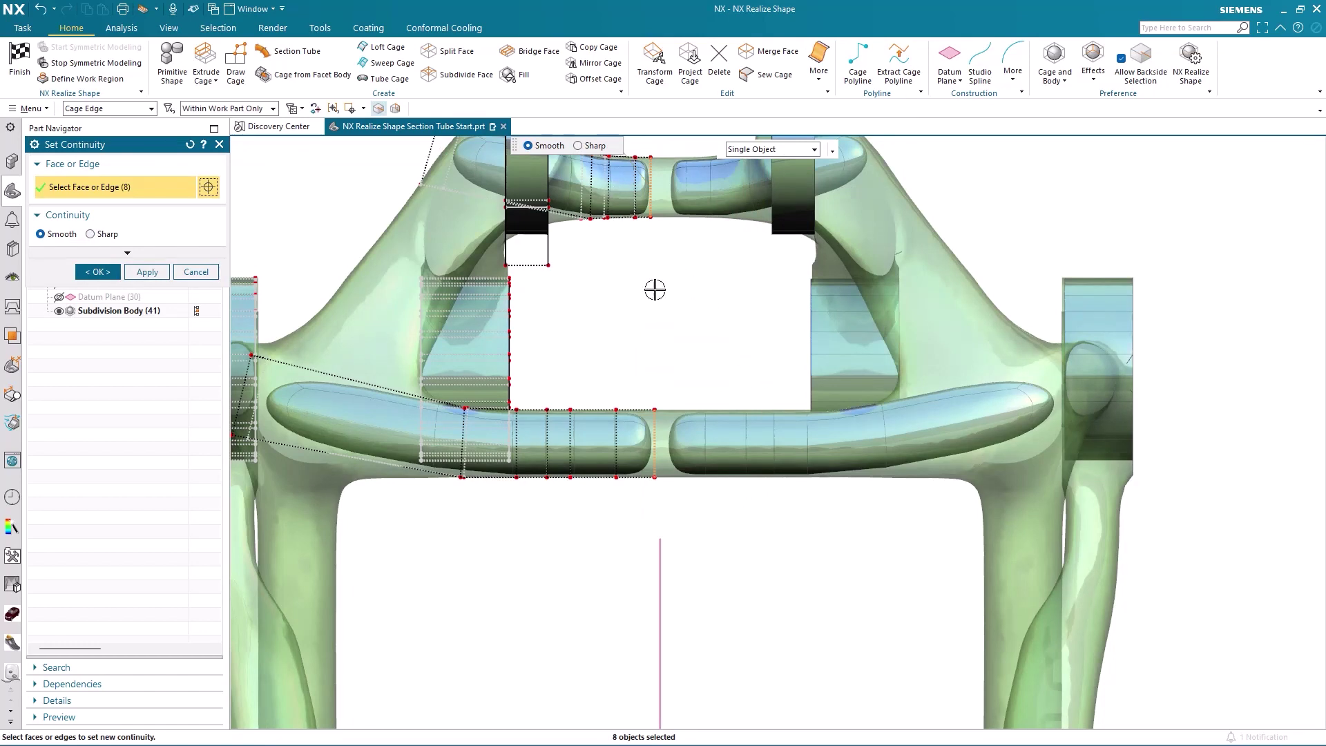
pyautogui.moveTo(654, 289); pyautogui.dragTo(602, 164, button='middle')
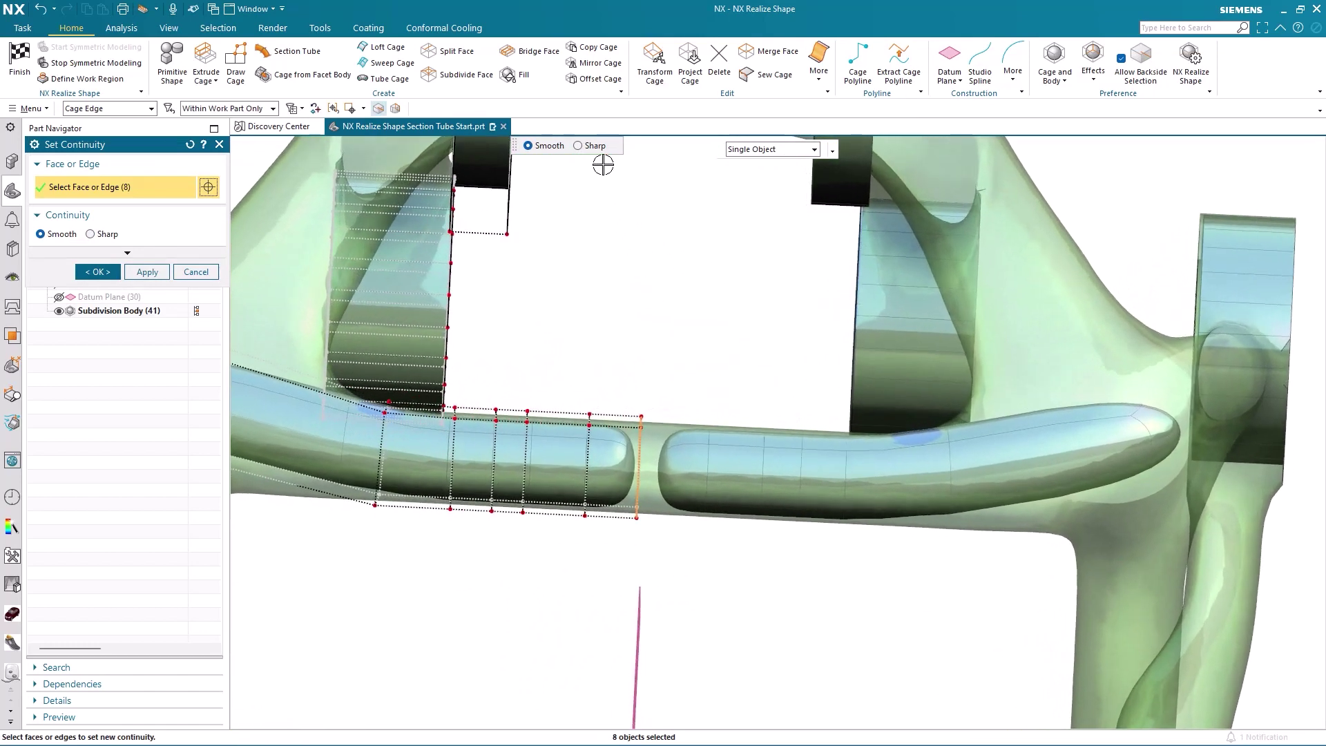
pyautogui.click(579, 145)
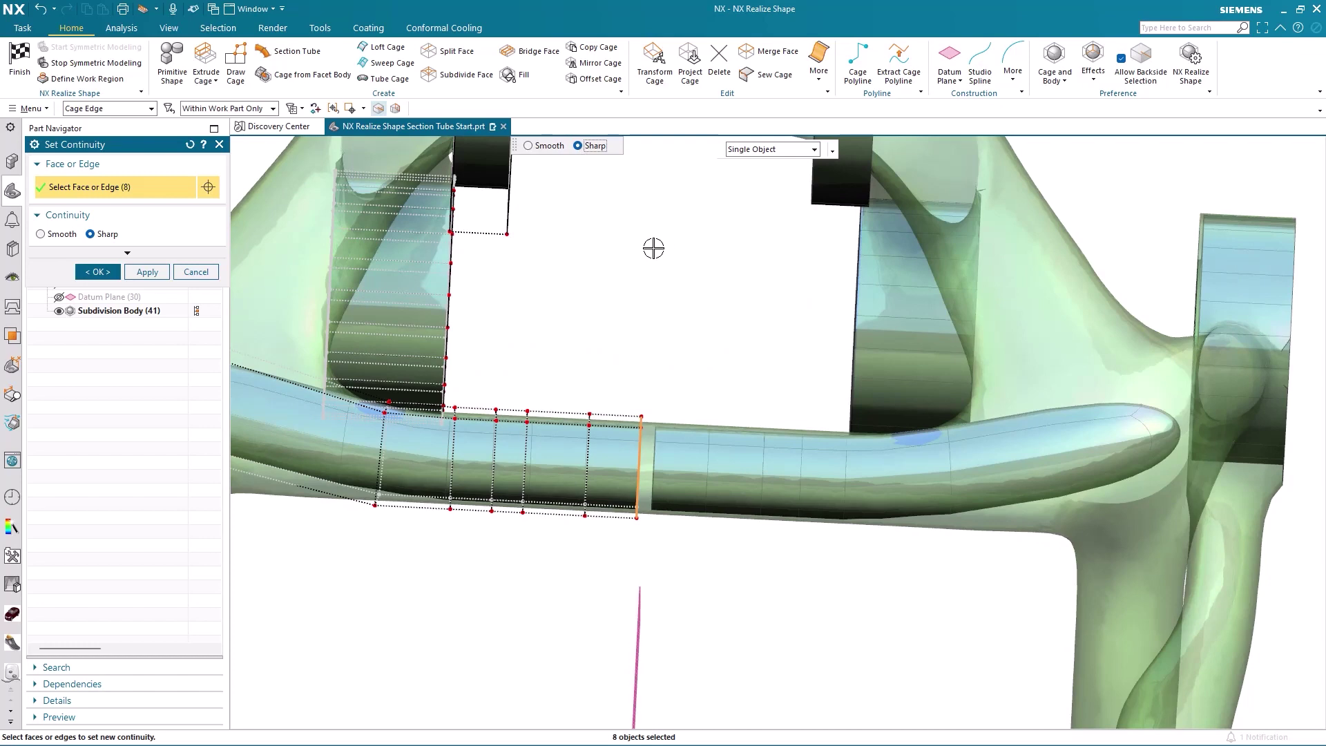
pyautogui.moveTo(653, 247); pyautogui.dragTo(659, 265, button='middle')
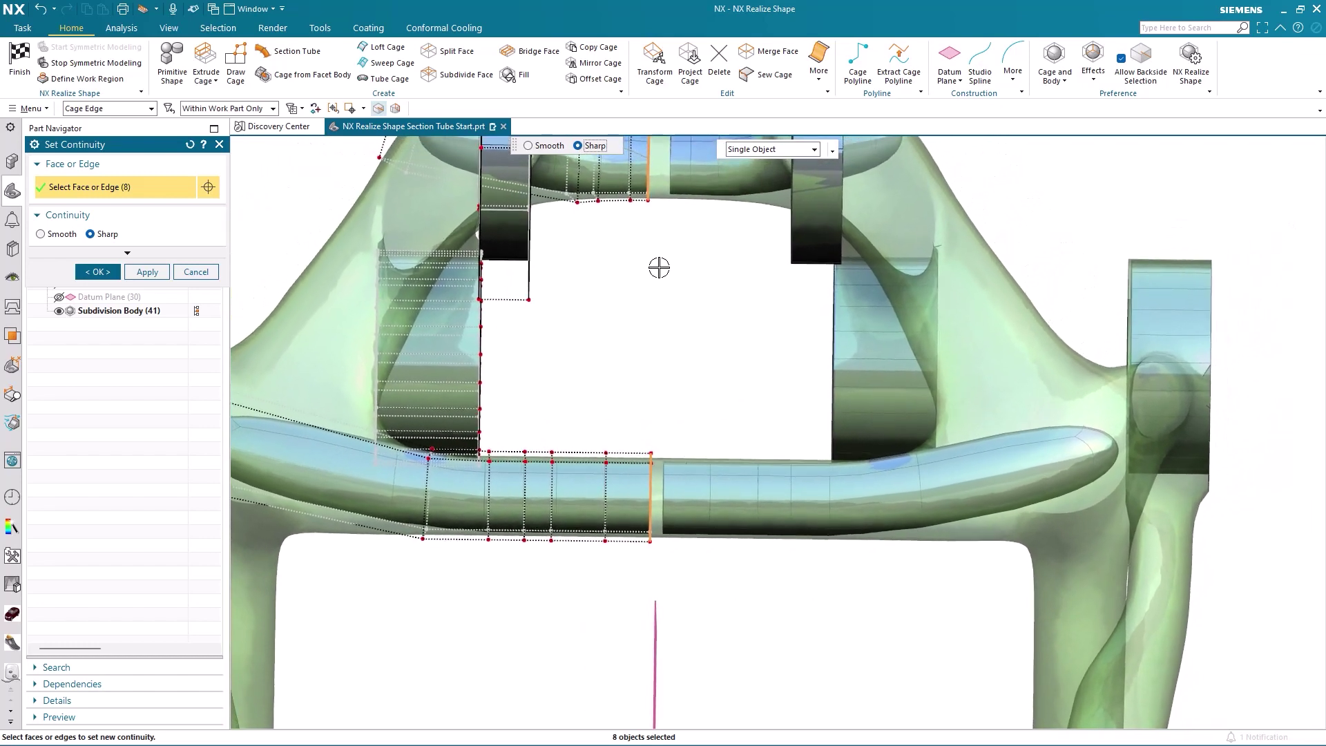
pyautogui.moveTo(659, 267); pyautogui.dragTo(653, 325, button='middle')
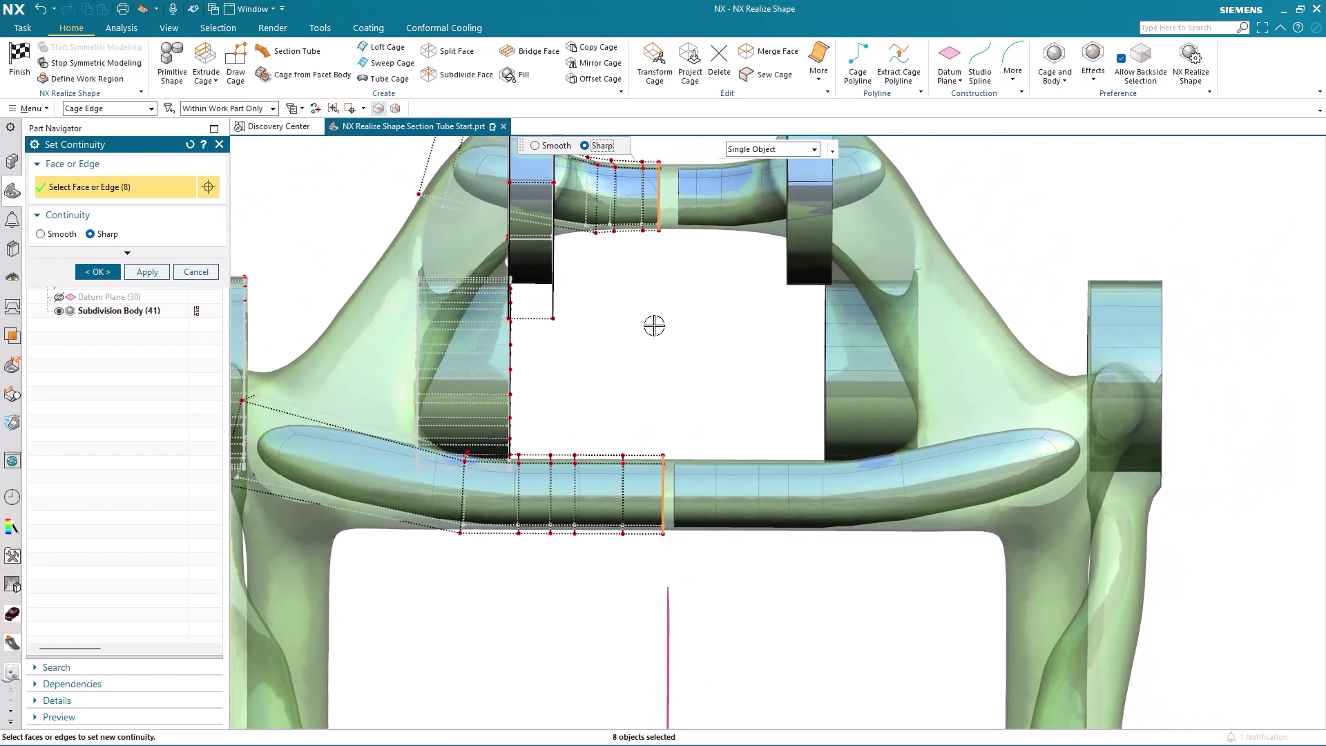
pyautogui.middleClick(654, 326)
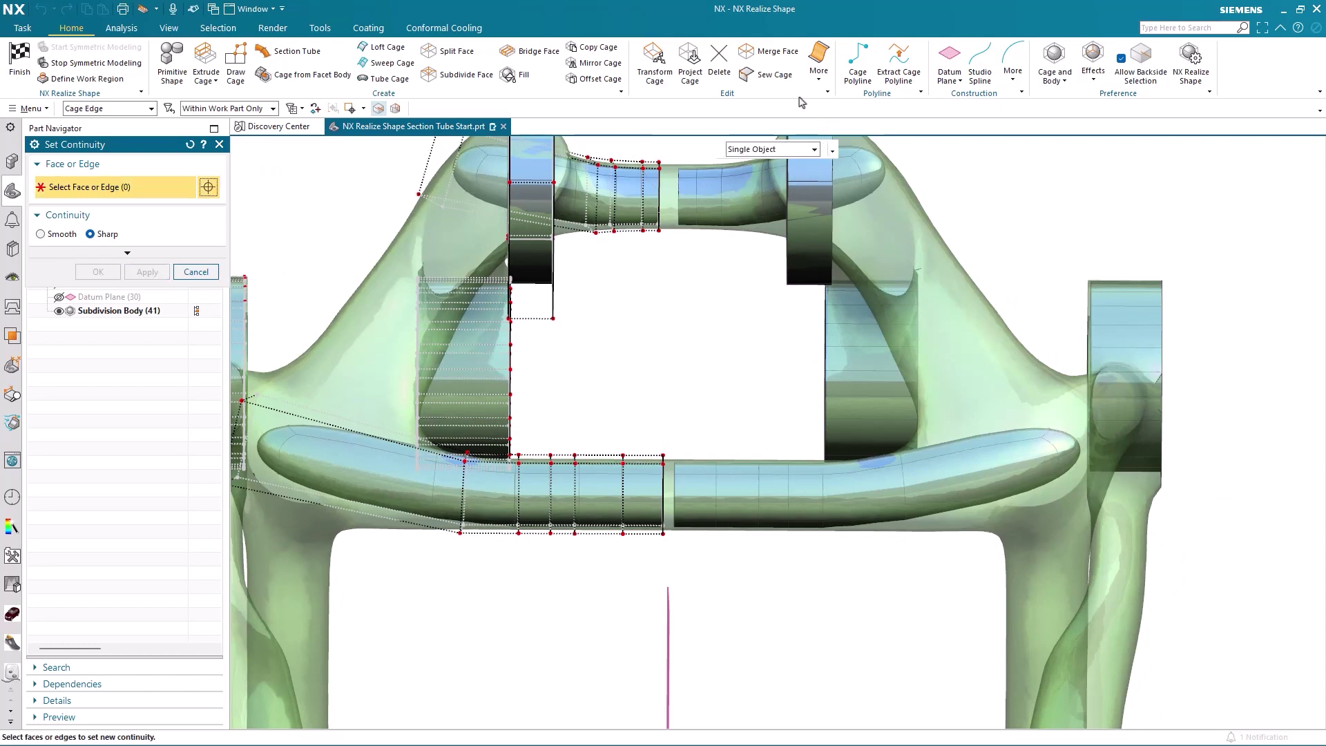
# Step: Project the 18 centre cage elements onto the vertical datum plane, leaving Transform Cage unchanged
pyautogui.click(690, 64)
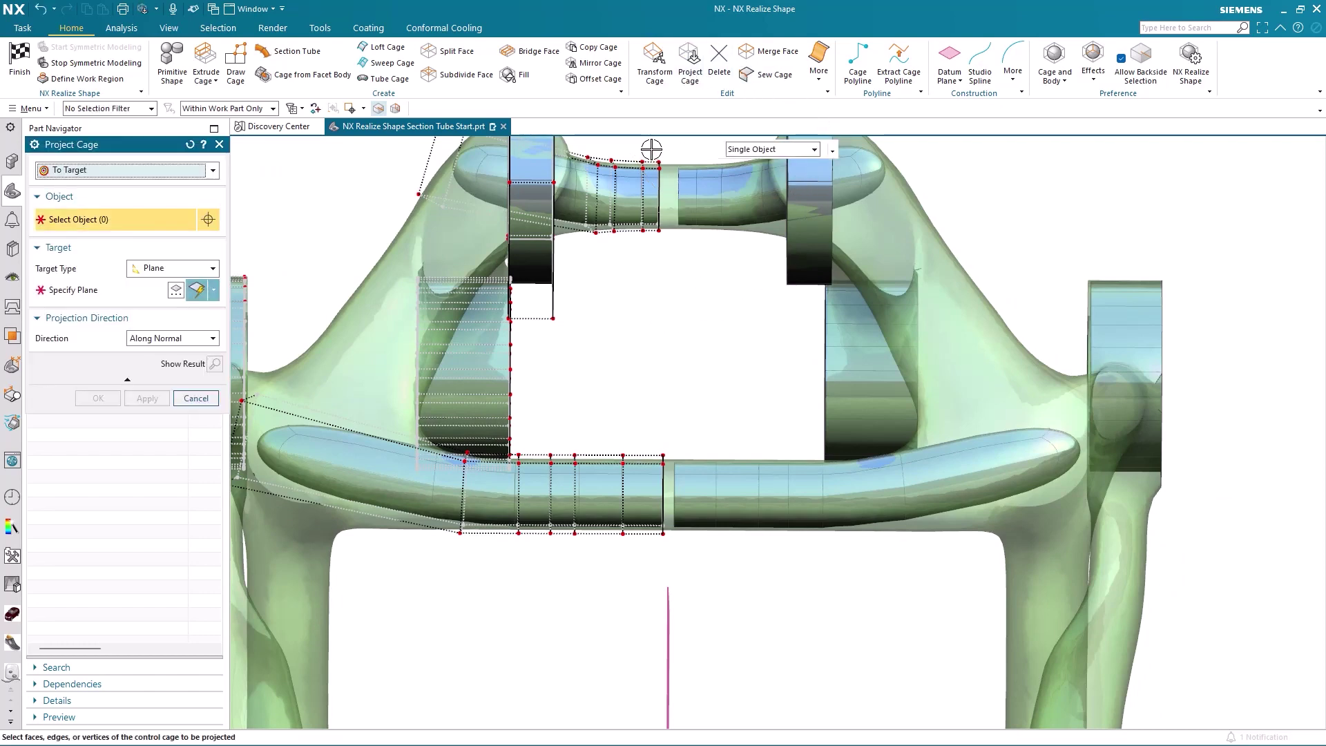
pyautogui.moveTo(727, 396); pyautogui.dragTo(766, 601)
pyautogui.middleClick(763, 601)
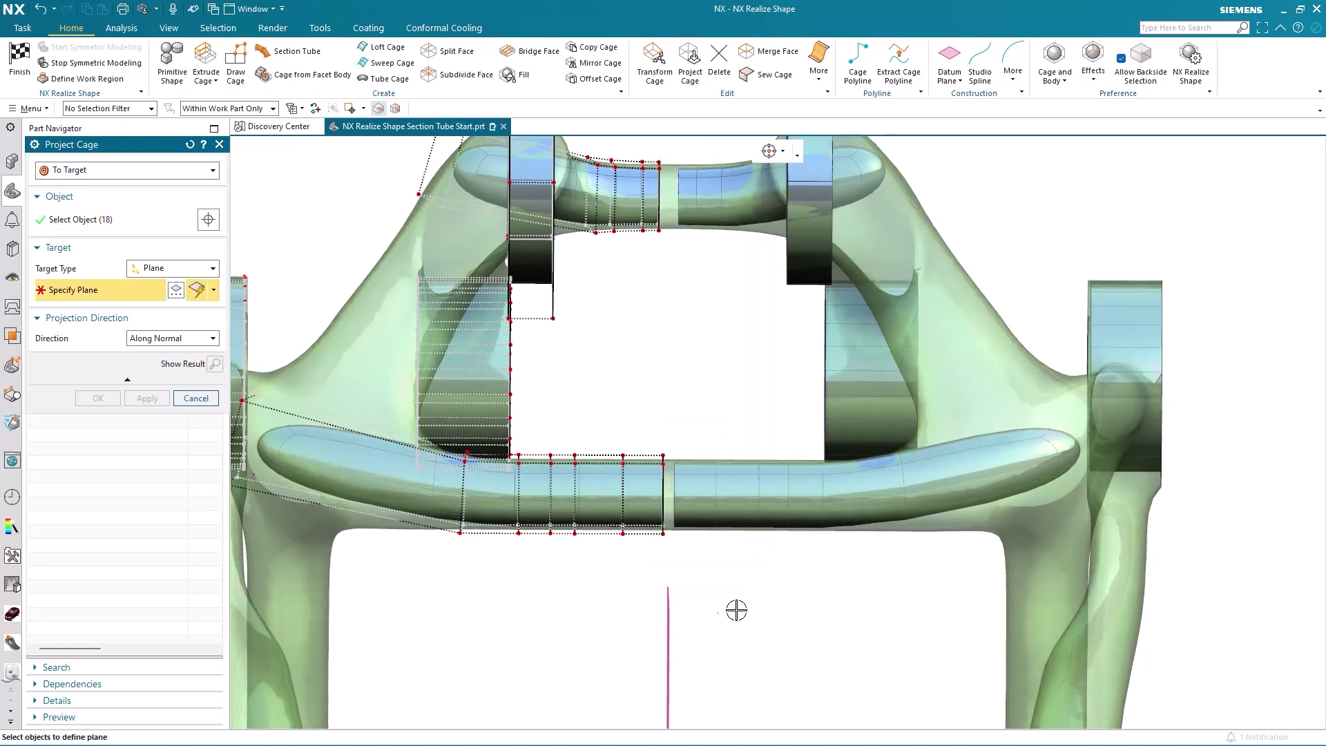
pyautogui.click(669, 626)
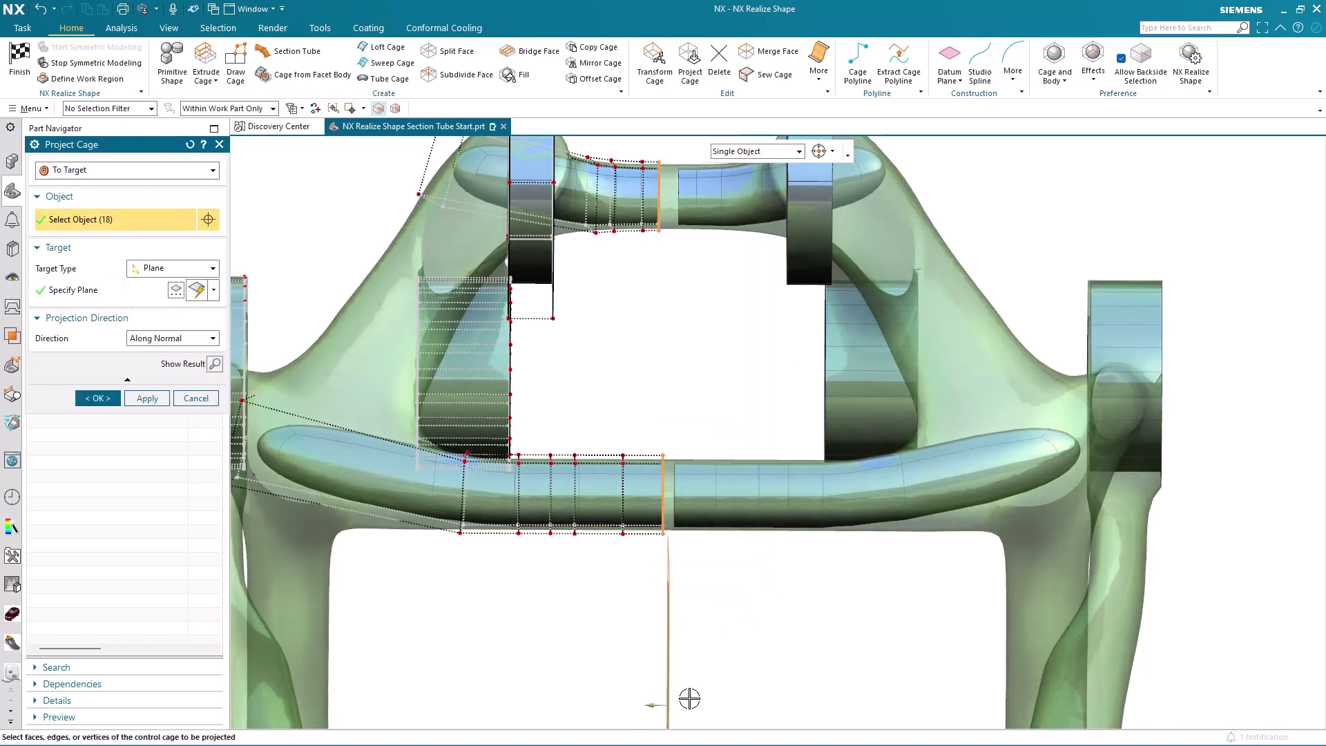
pyautogui.click(98, 399)
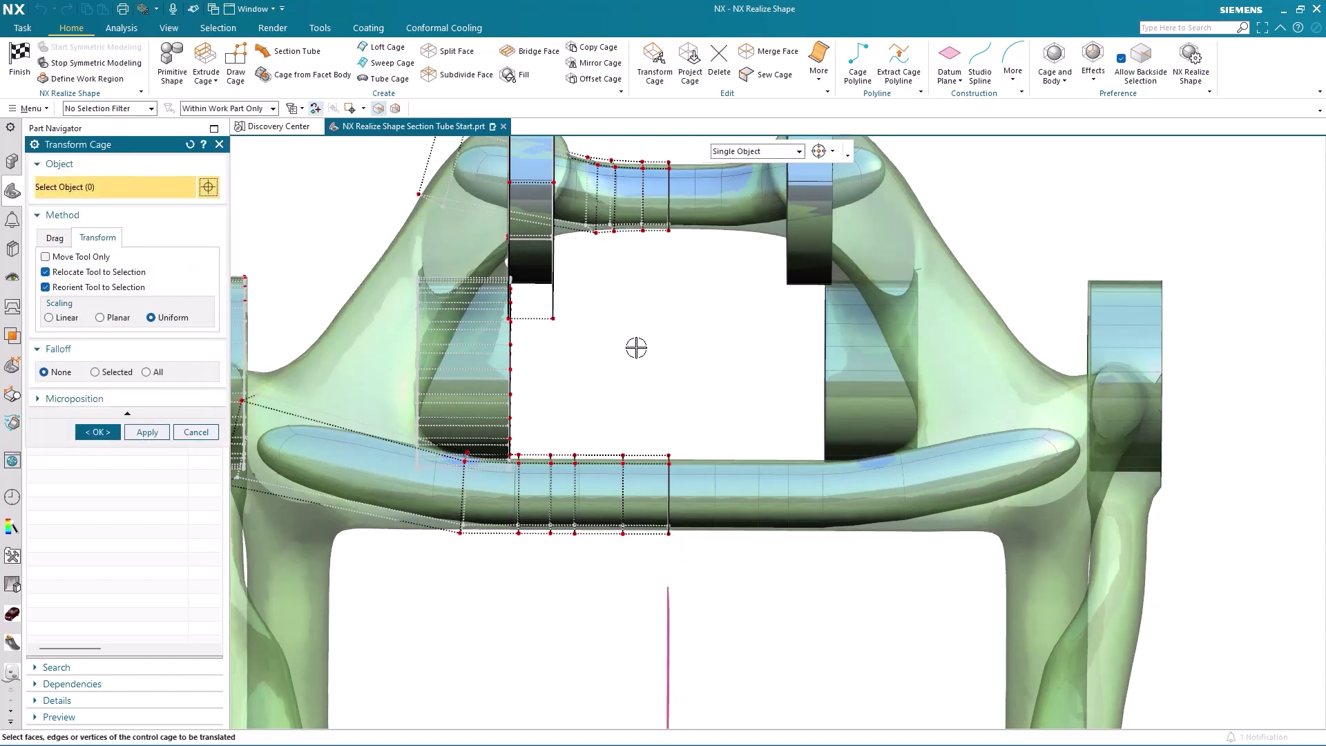
pyautogui.click(98, 432)
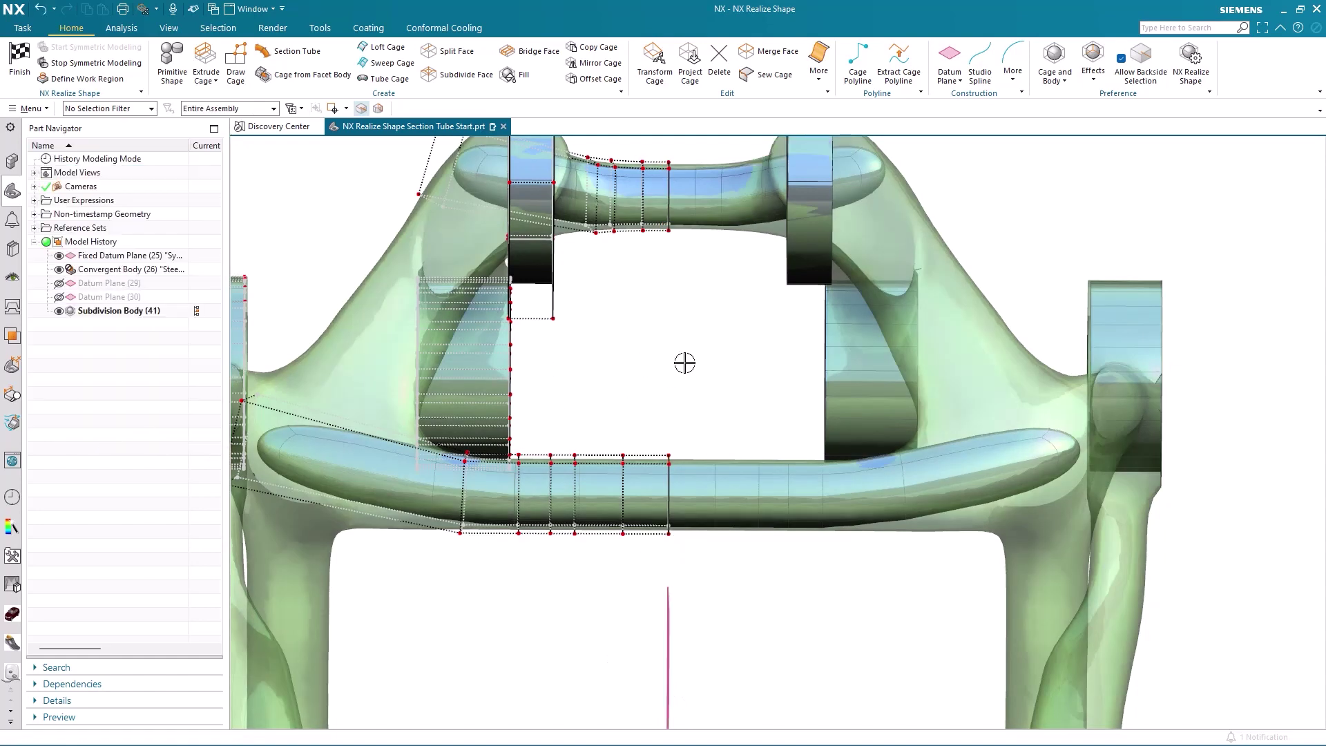
pyautogui.moveTo(678, 361)
pyautogui.mouseDown(button='middle')
pyautogui.moveTo(643, 204)
pyautogui.moveTo(659, 192)
pyautogui.moveTo(724, 513)
pyautogui.moveTo(702, 593)
pyautogui.mouseUp(button='middle')
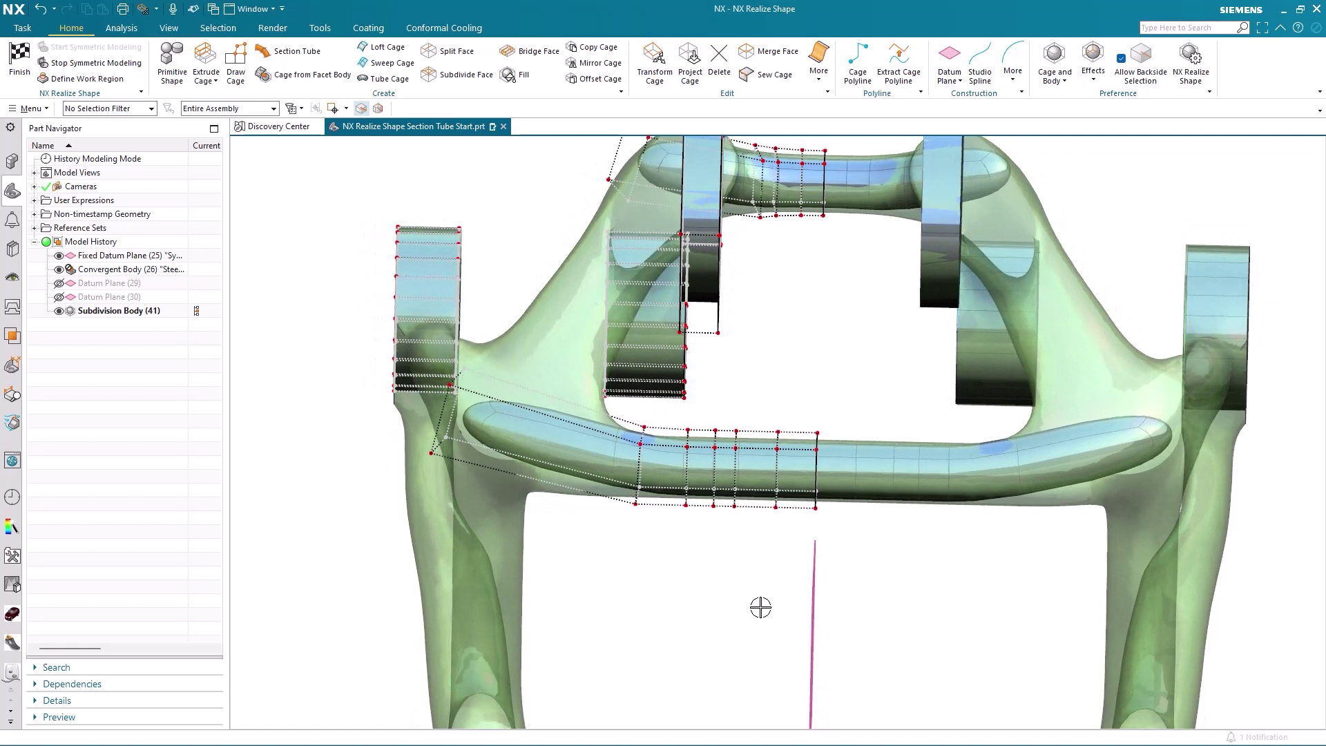
# Step: Run a Deviation Gauge of the tube's middle cage faces against the convergent body
pyautogui.click(122, 28)
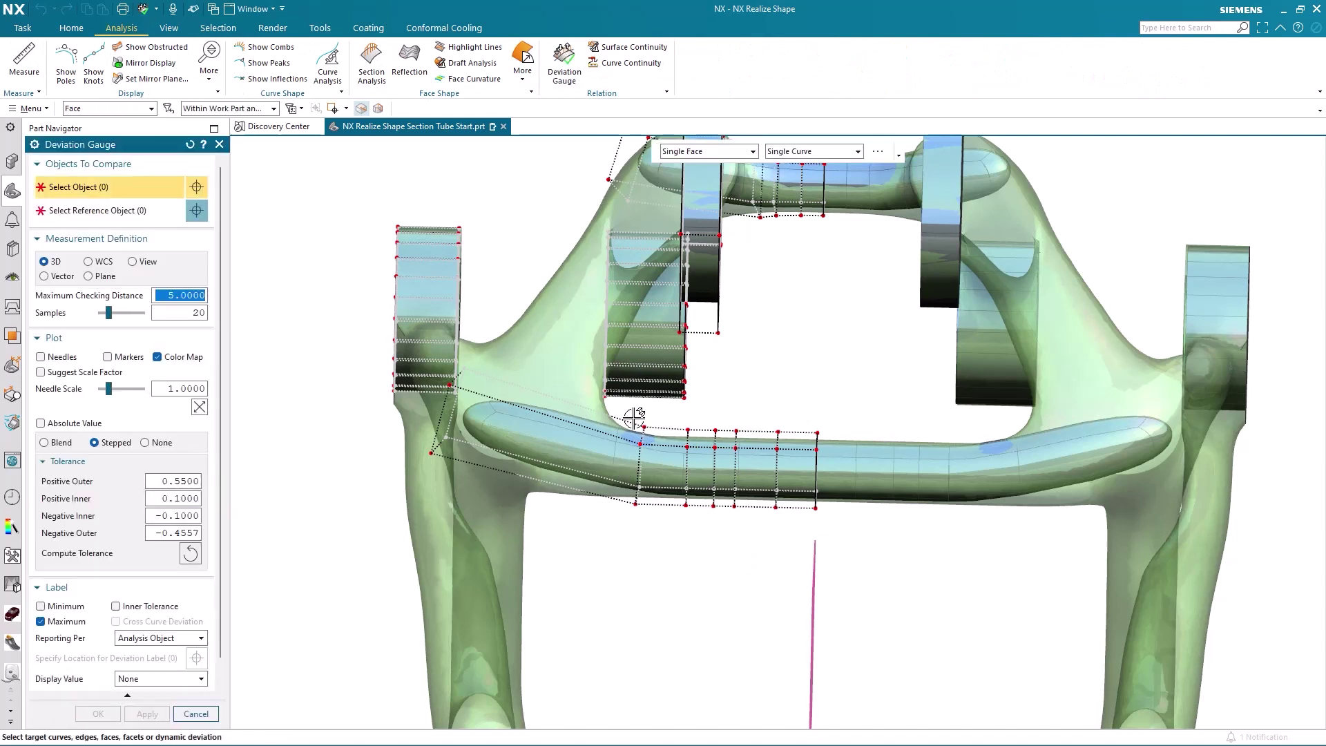
pyautogui.moveTo(789, 527); pyautogui.dragTo(849, 541)
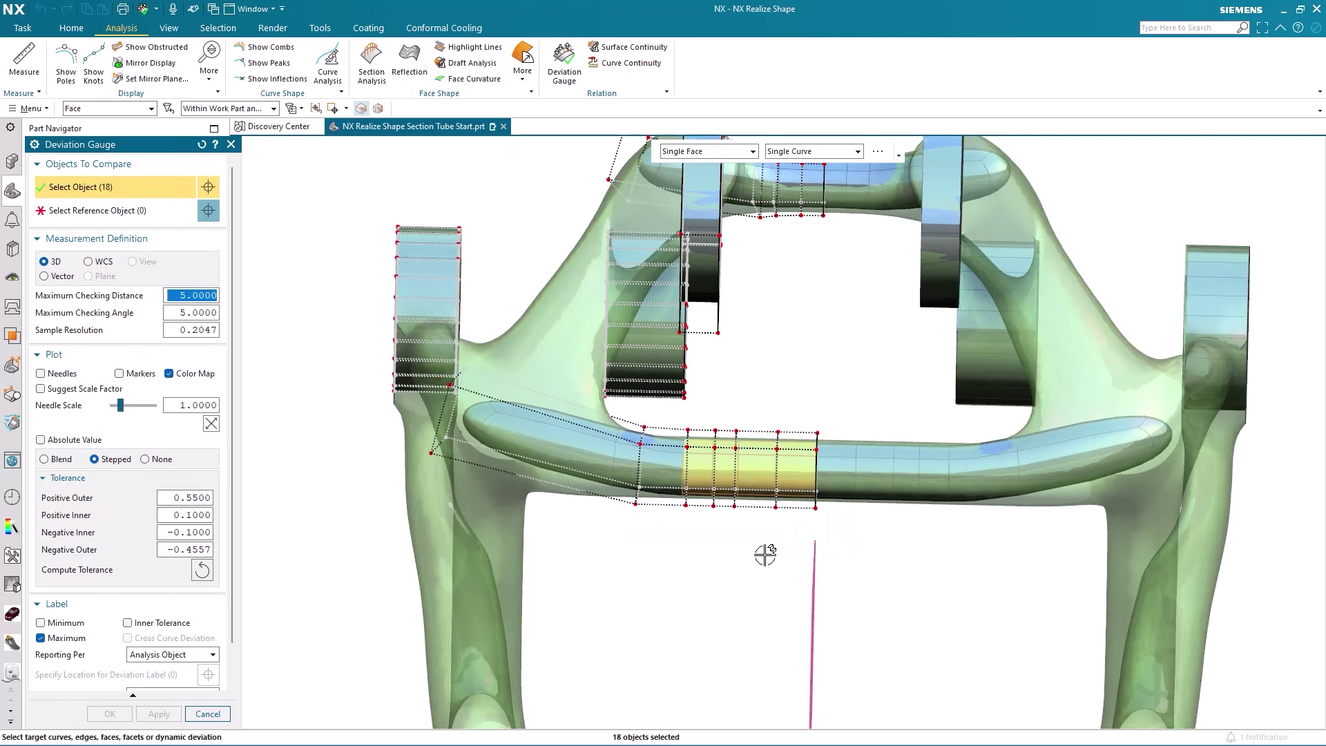
pyautogui.middleClick(764, 555)
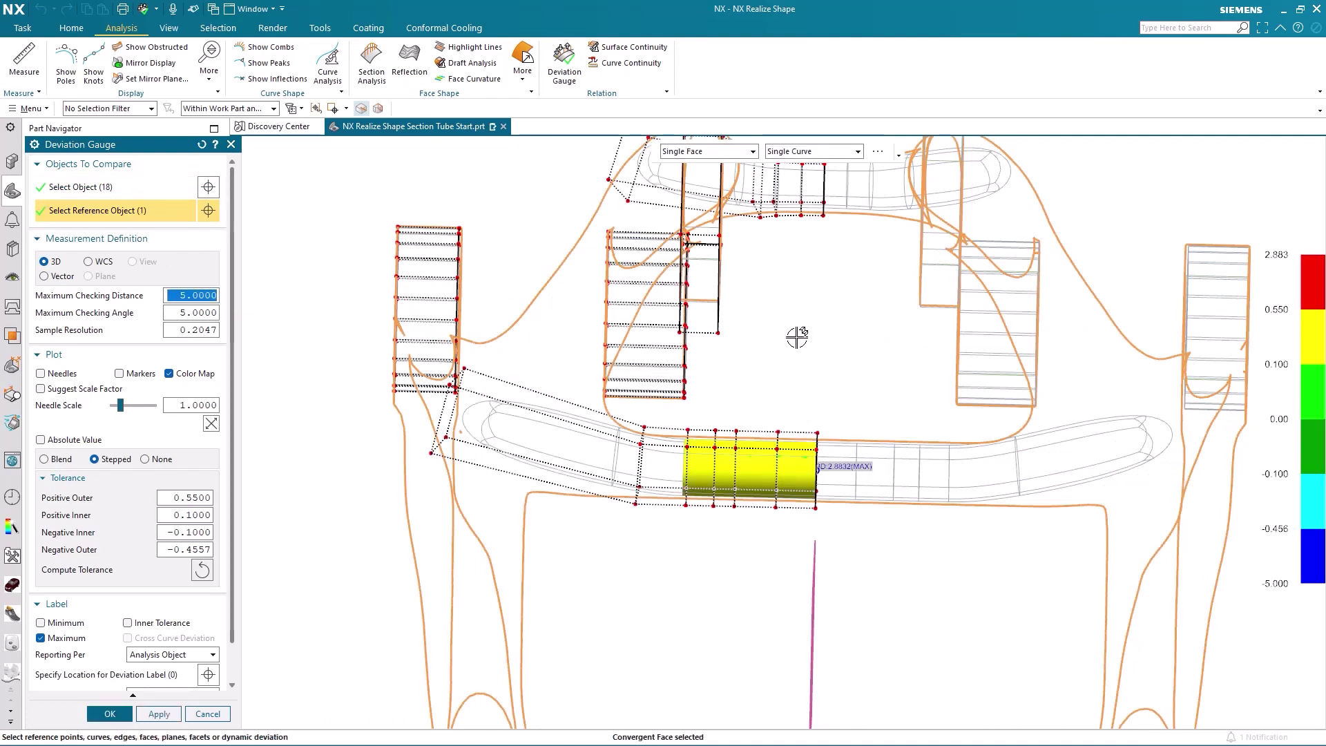
pyautogui.moveTo(796, 334); pyautogui.dragTo(299, 419, button='middle')
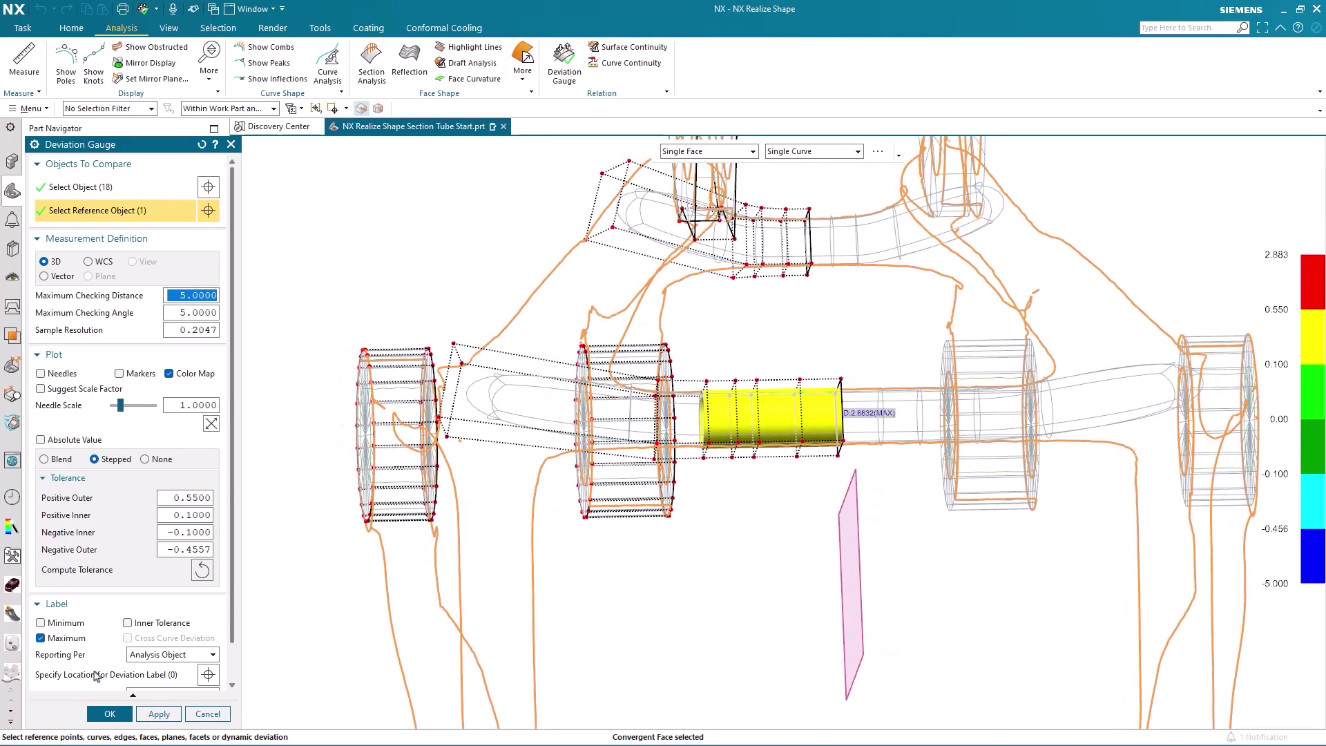
pyautogui.click(111, 714)
pyautogui.moveTo(409, 276); pyautogui.dragTo(406, 206, button='middle')
# Step: Scale the lower tube's middle-section vertices with Transform Cage to fit the optimized body
pyautogui.click(72, 27)
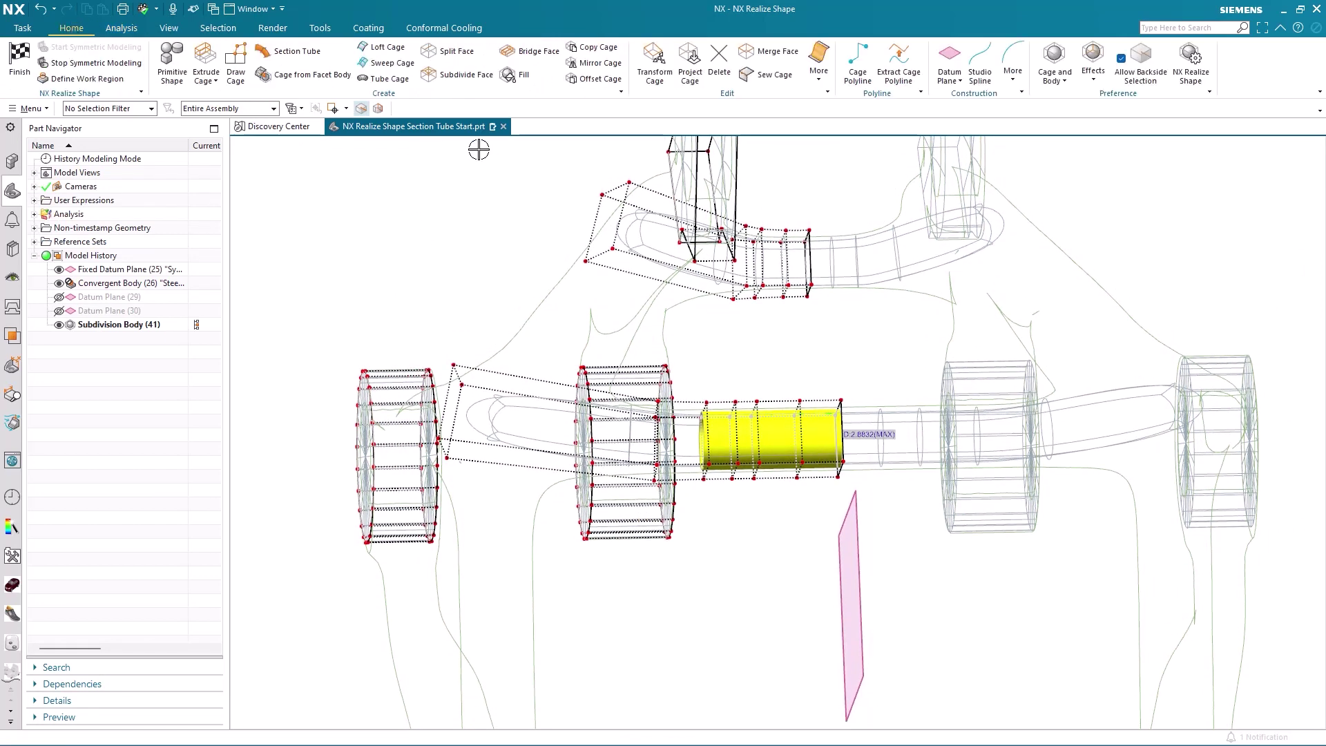
pyautogui.click(654, 64)
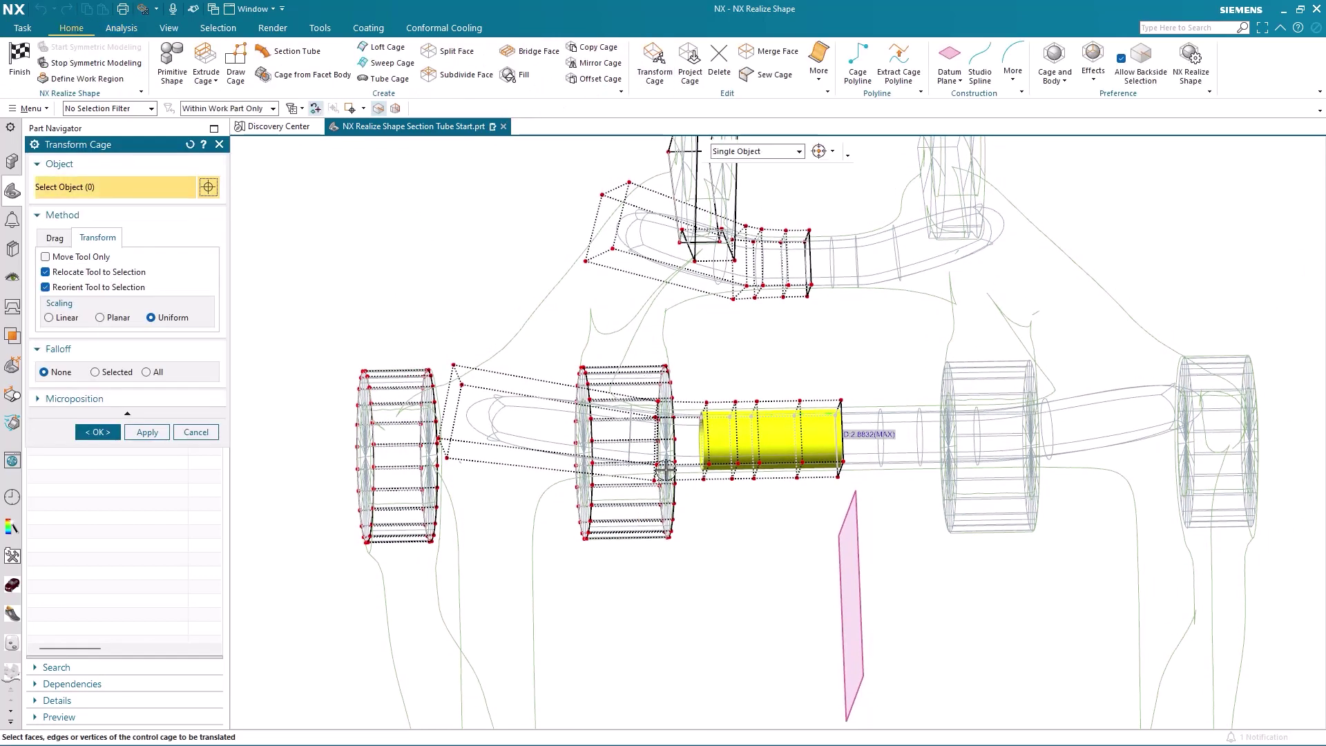
pyautogui.moveTo(694, 392)
pyautogui.keyDown('shift'); pyautogui.mouseDown(button='middle')
pyautogui.moveTo(782, 392)
pyautogui.moveTo(769, 379)
pyautogui.mouseUp(button='middle'); pyautogui.keyUp('shift')
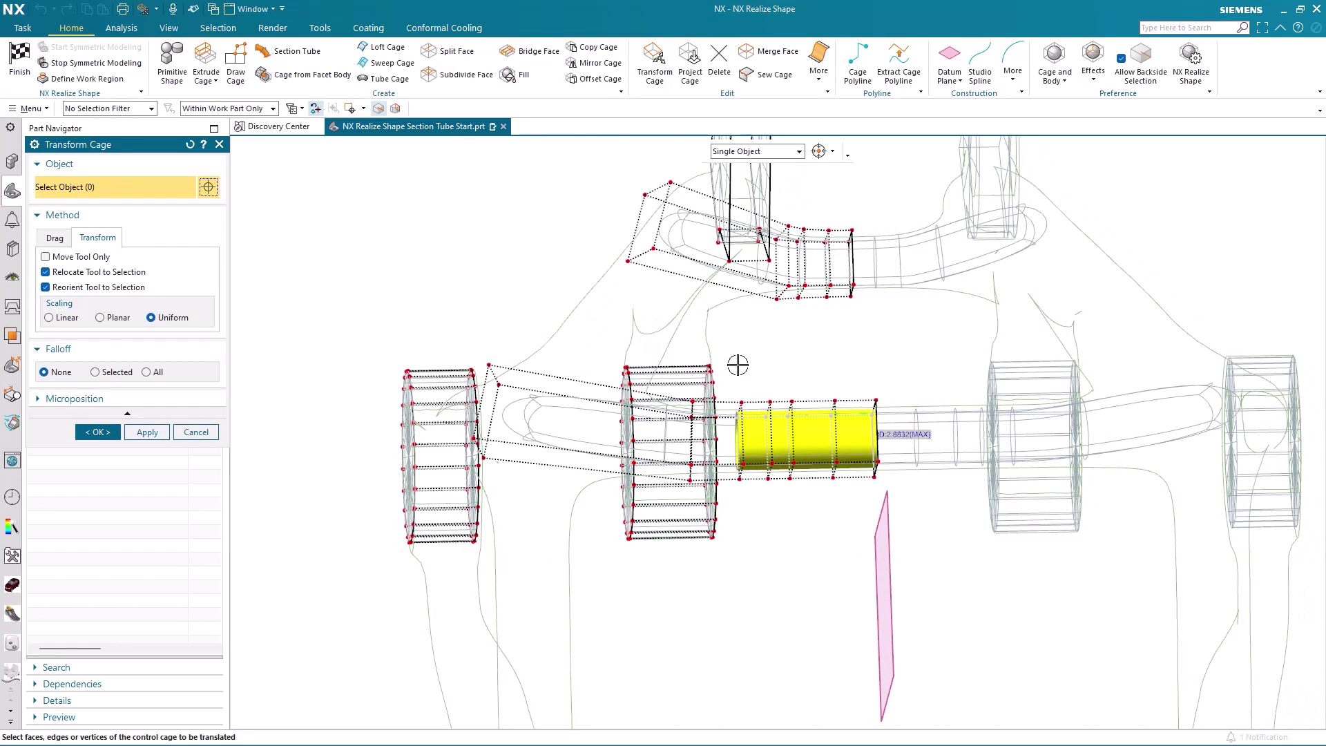
pyautogui.moveTo(738, 366); pyautogui.dragTo(896, 508)
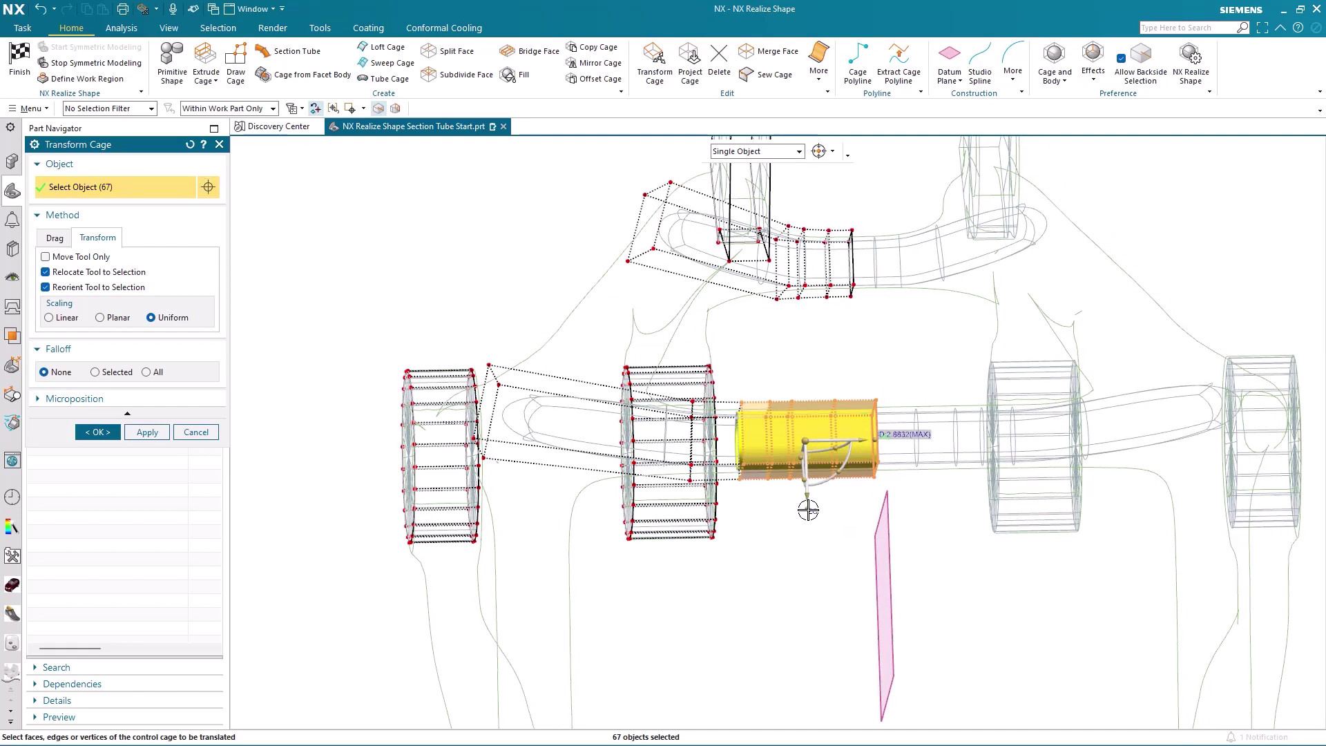
pyautogui.moveTo(808, 508); pyautogui.dragTo(810, 515)
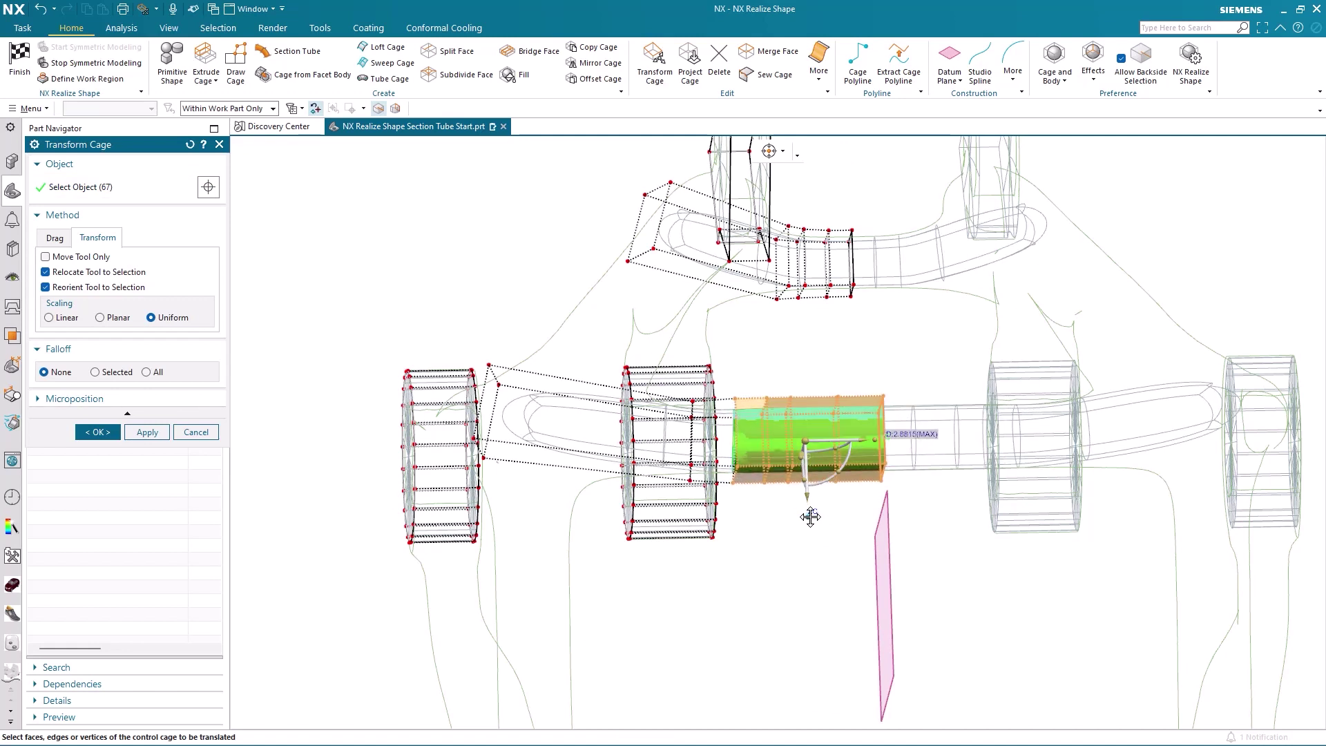
pyautogui.click(97, 433)
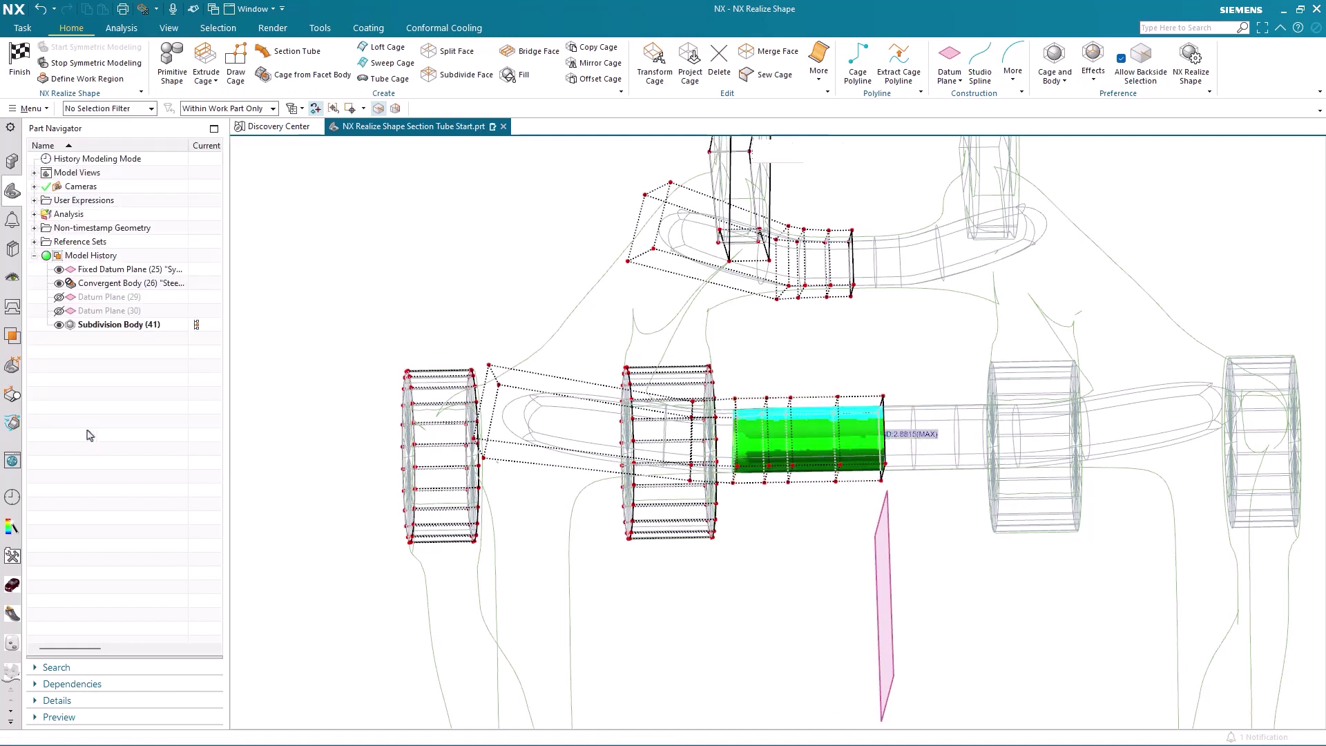
pyautogui.moveTo(326, 224); pyautogui.dragTo(322, 223, button='middle')
# Step: Reopen the Deviation Gauge, inspect the scaled tube's colours, and confirm it
pyautogui.moveTo(425, 190); pyautogui.dragTo(420, 194, button='middle')
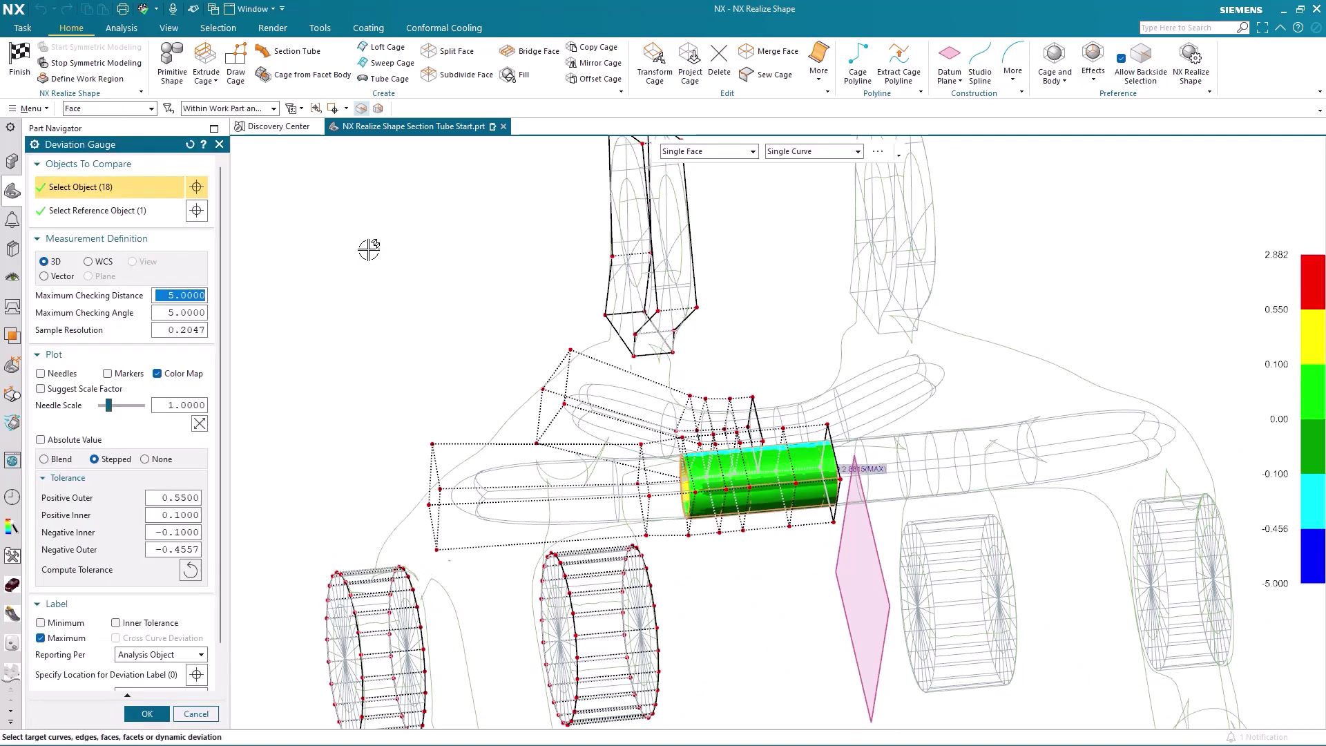
pyautogui.moveTo(369, 247); pyautogui.dragTo(310, 415, button='middle')
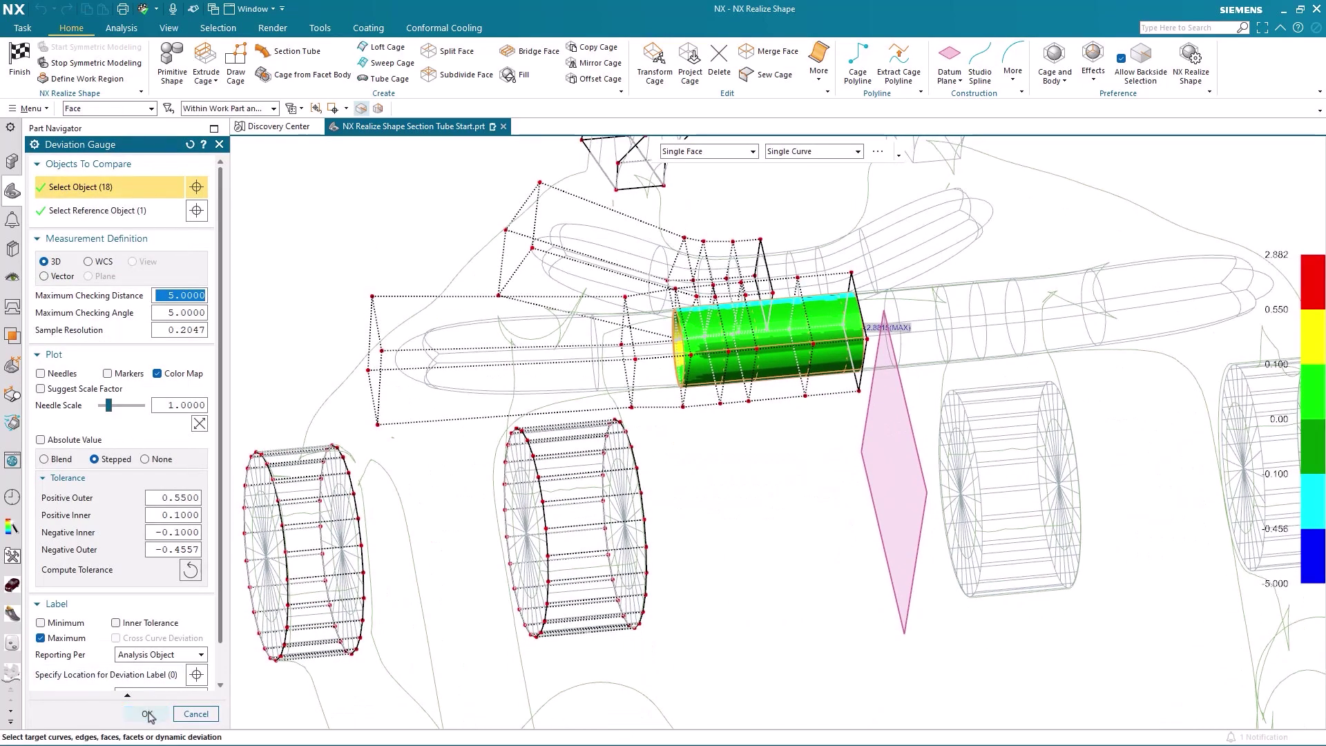
pyautogui.click(146, 714)
# Step: Switch the display style from wireframe to shaded
pyautogui.click(169, 28)
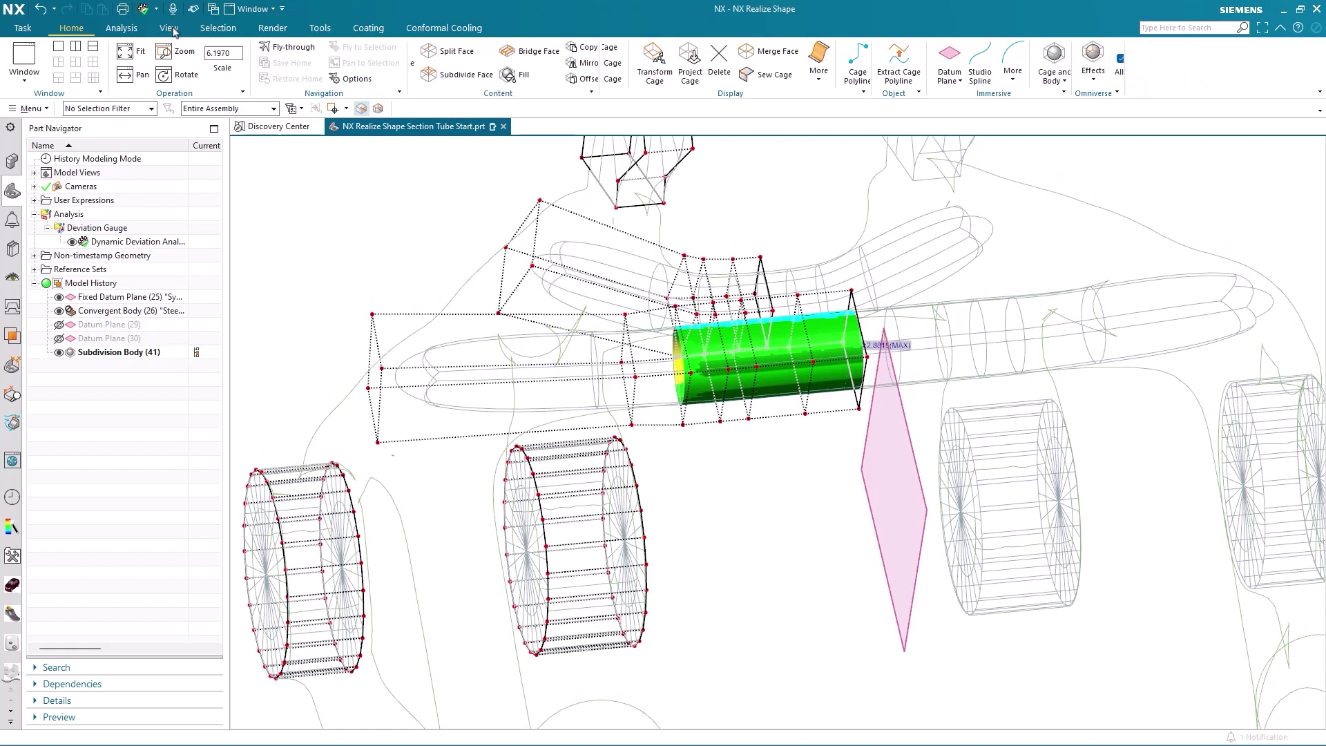
pyautogui.click(667, 63)
pyautogui.click(689, 261)
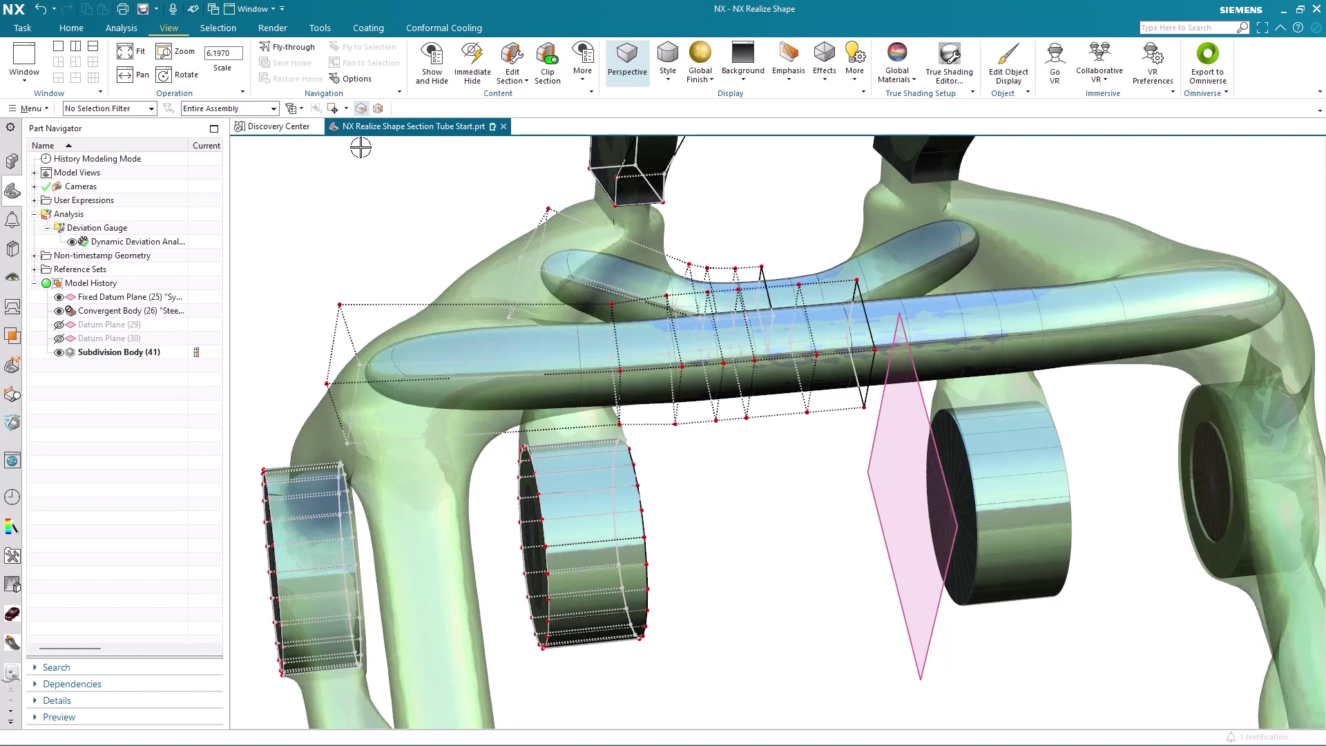
# Step: Uniformly split four cage faces at the long tube's left end into 3 along a reference edge
pyautogui.click(72, 29)
pyautogui.moveTo(435, 241)
pyautogui.mouseDown(button='middle')
pyautogui.moveTo(407, 229)
pyautogui.moveTo(456, 197)
pyautogui.mouseUp(button='middle')
pyautogui.click(447, 51)
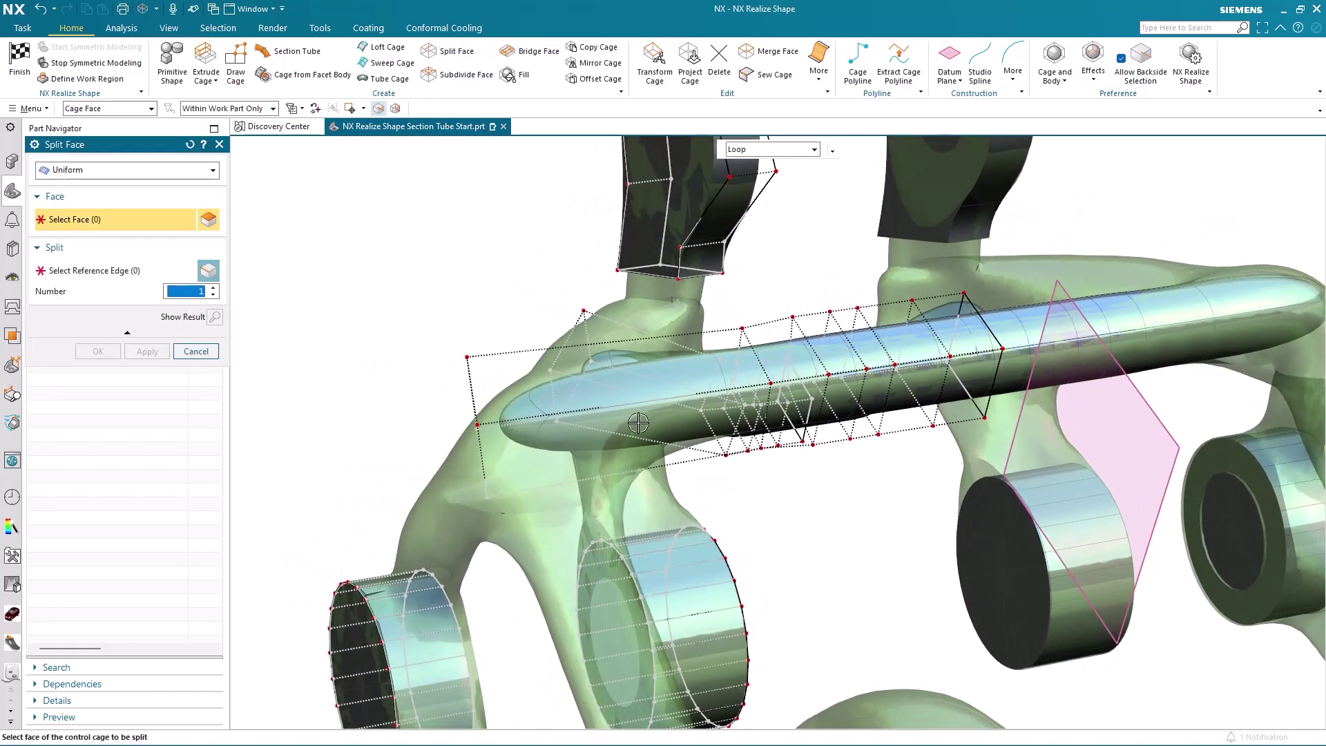
pyautogui.click(634, 433)
pyautogui.click(158, 268)
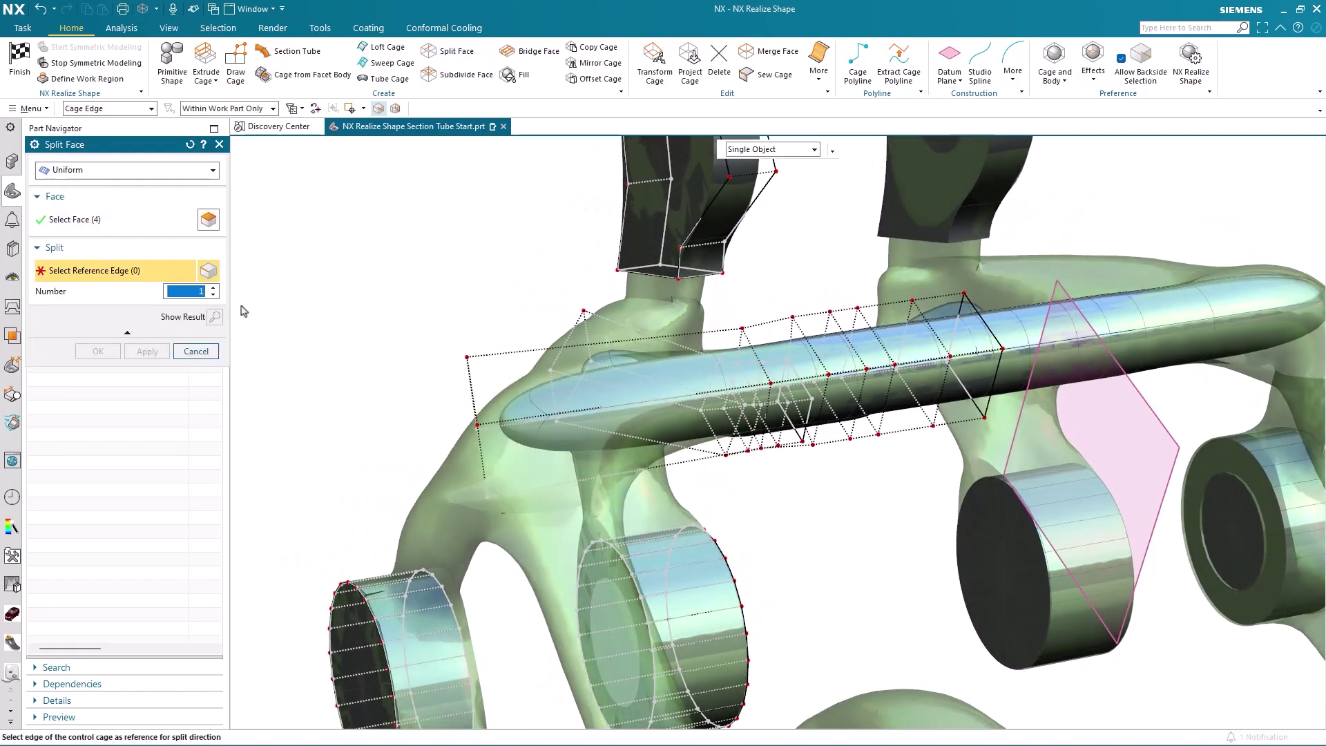
pyautogui.click(523, 417)
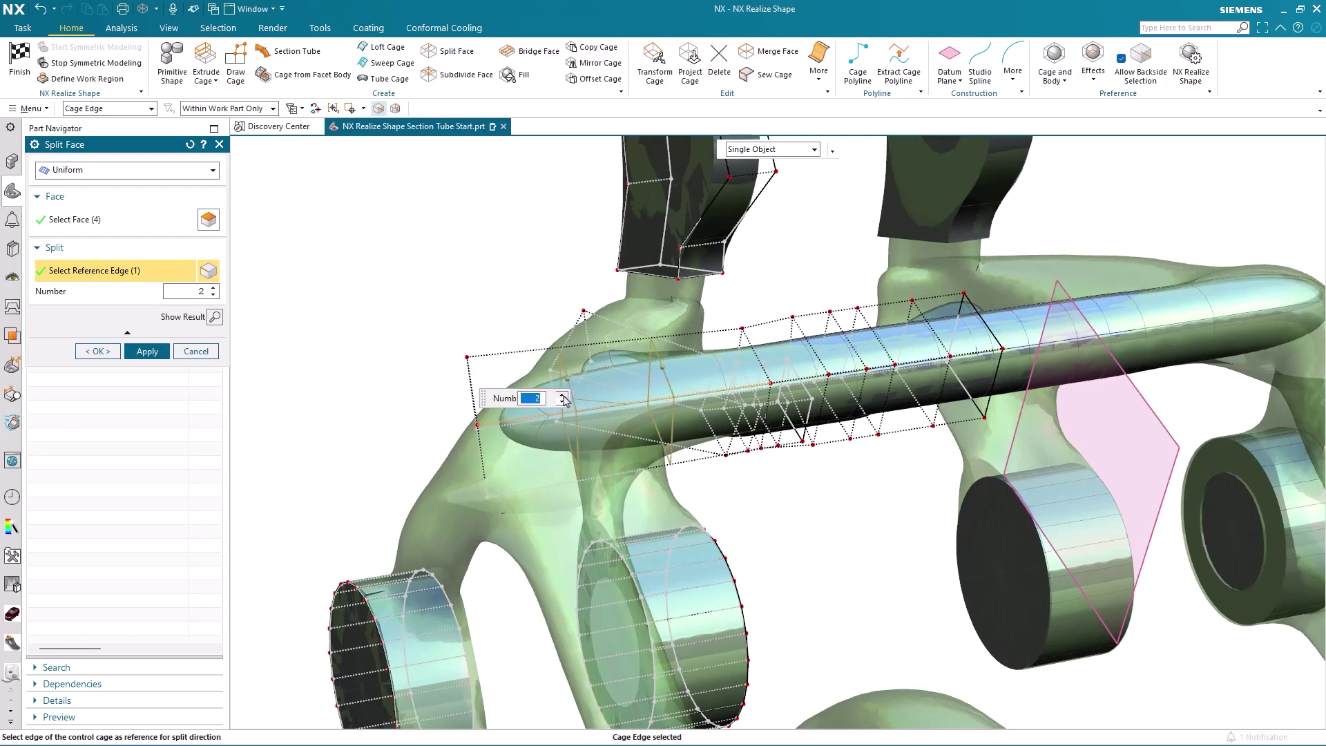
pyautogui.moveTo(559, 435)
pyautogui.mouseDown(button='middle')
pyautogui.moveTo(640, 385)
pyautogui.moveTo(629, 359)
pyautogui.mouseUp(button='middle')
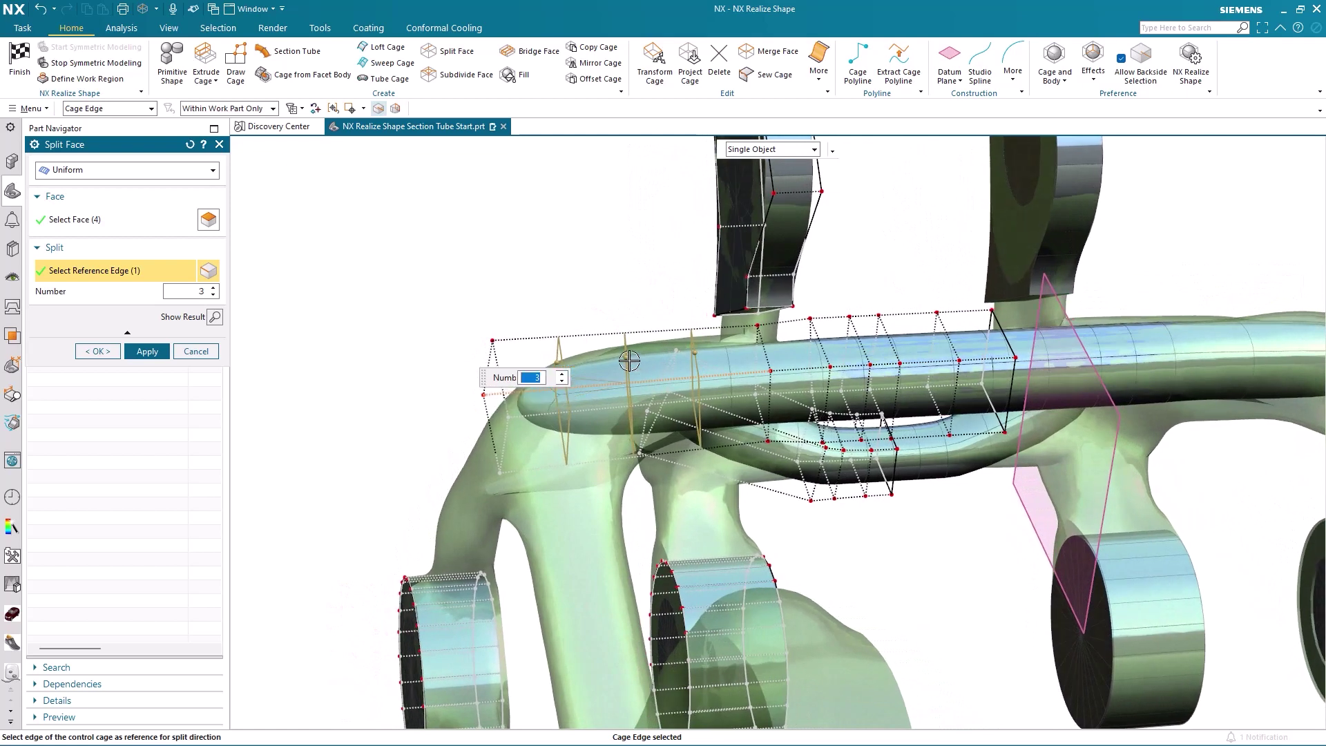
pyautogui.moveTo(625, 358); pyautogui.dragTo(537, 362)
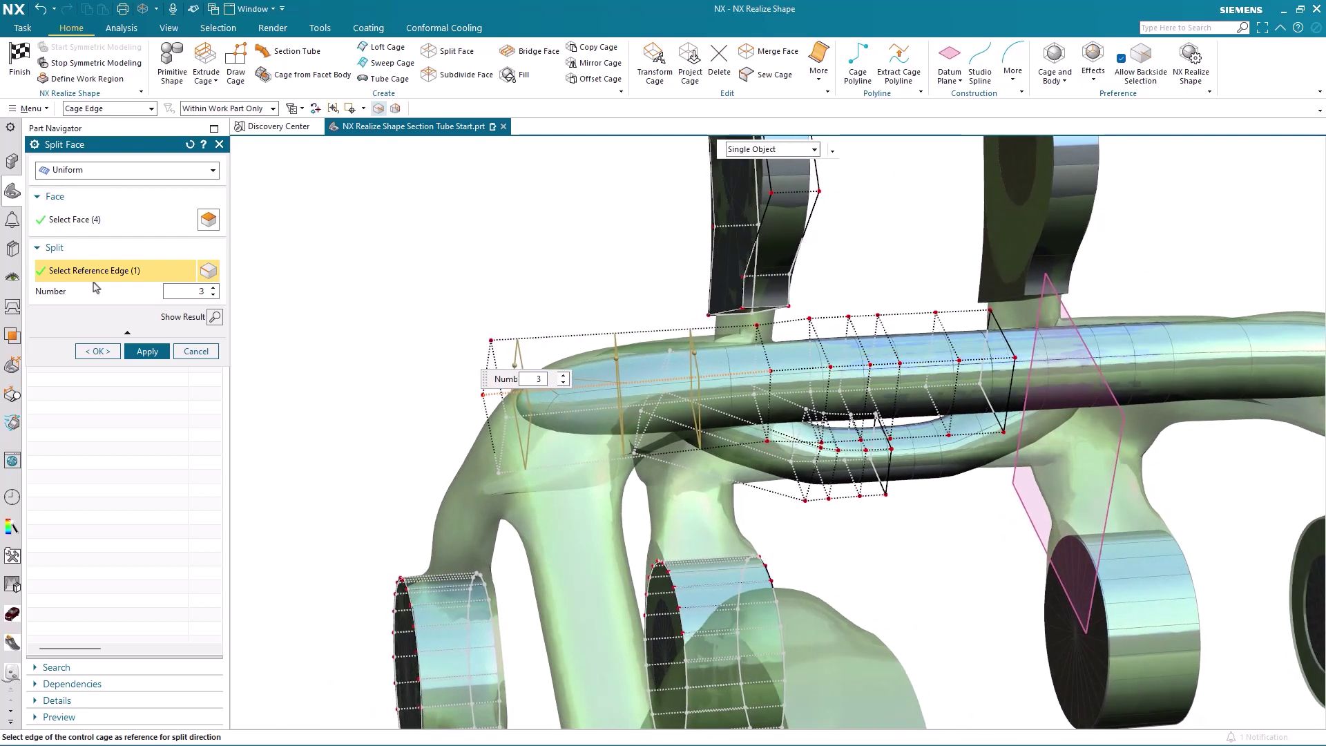
pyautogui.moveTo(580, 373); pyautogui.dragTo(623, 134, button='middle')
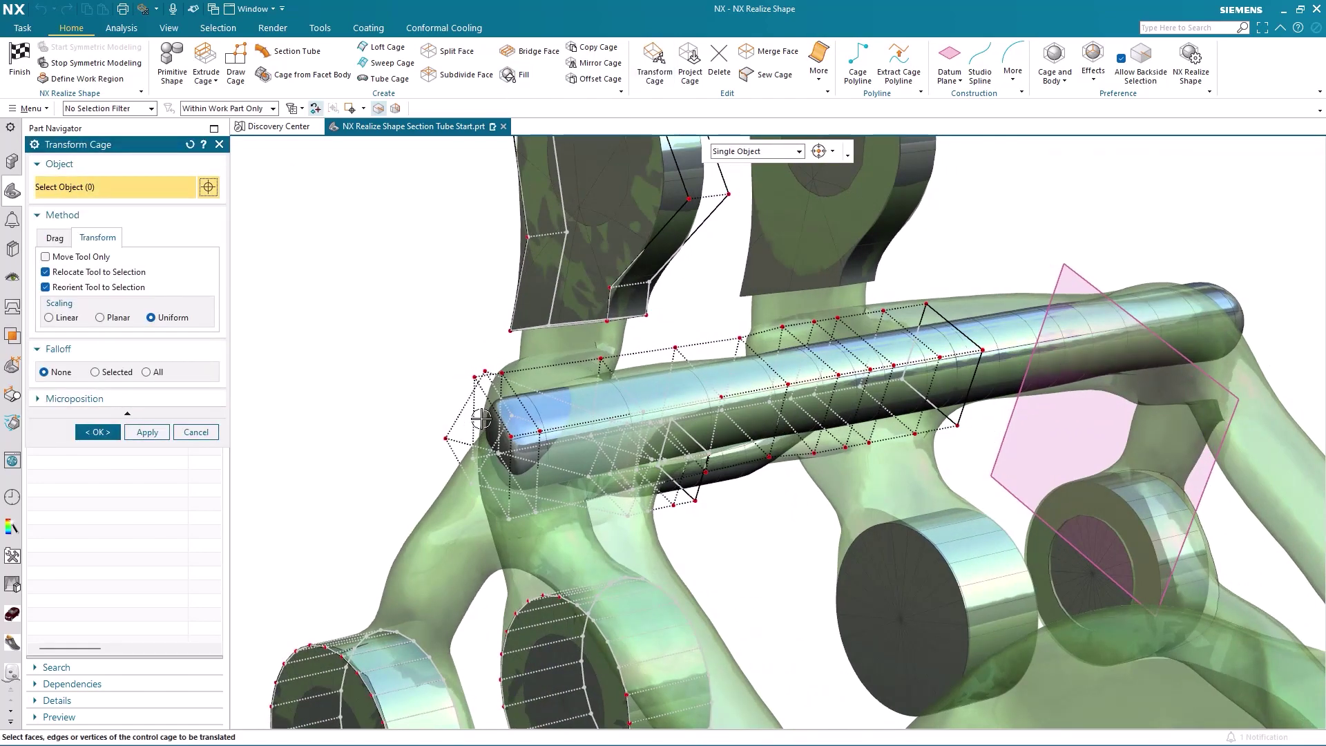
# Step: Move the long tube's left-end cage face further left and apply the change
pyautogui.click(480, 417)
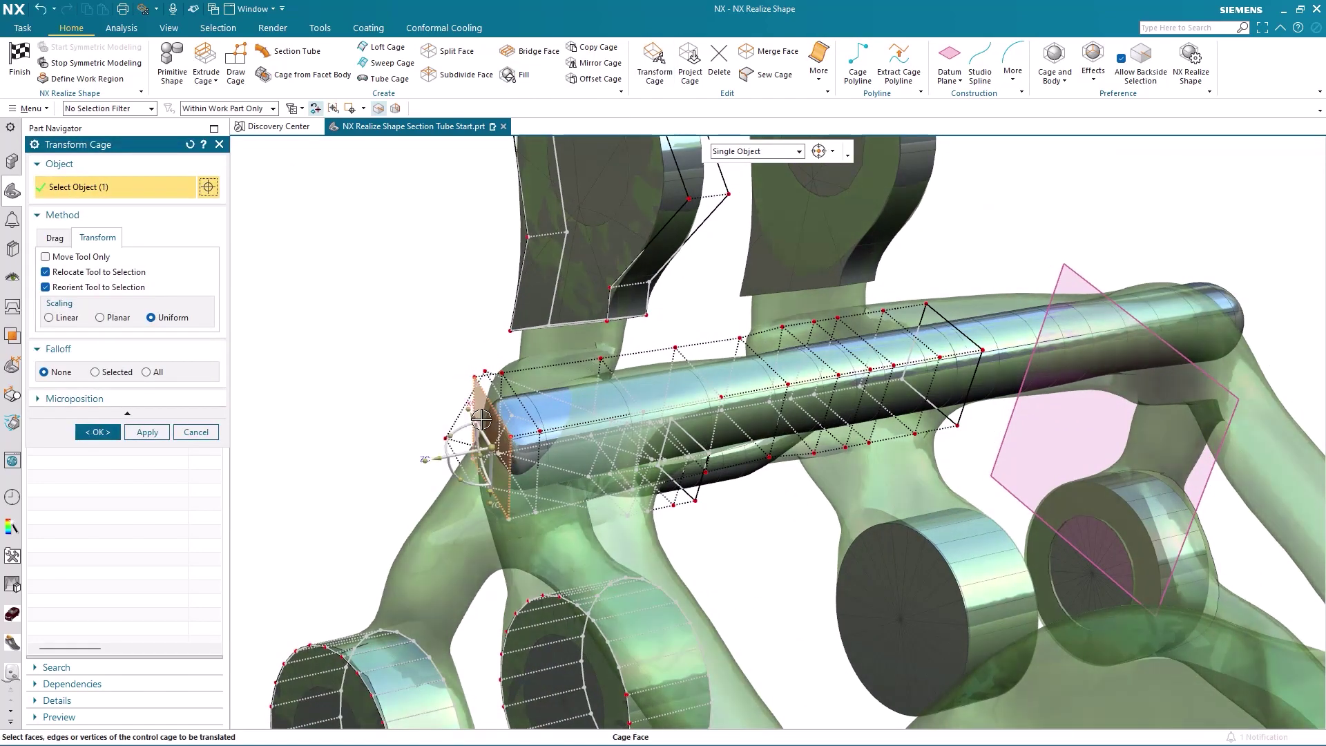
pyautogui.moveTo(433, 460); pyautogui.dragTo(331, 472)
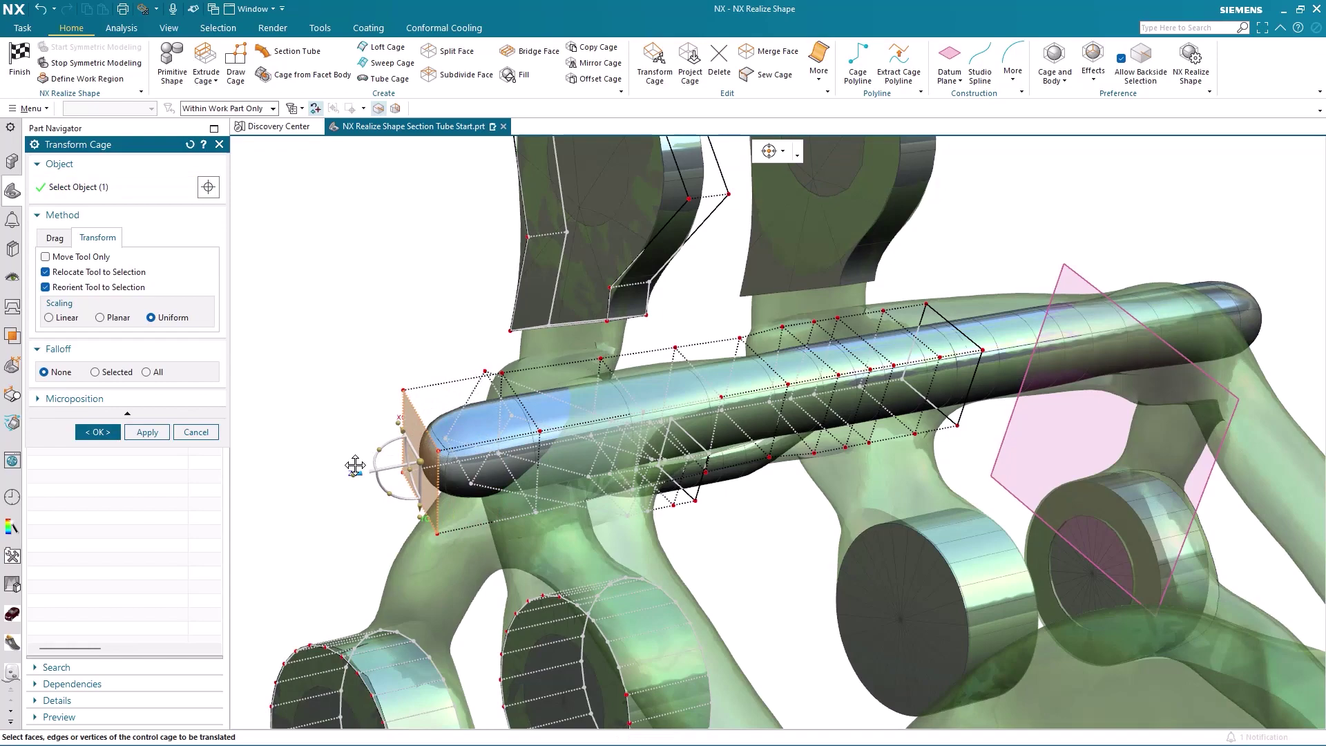
pyautogui.moveTo(399, 301)
pyautogui.mouseDown(button='middle')
pyautogui.moveTo(321, 311)
pyautogui.moveTo(1254, 555)
pyautogui.moveTo(1108, 446)
pyautogui.mouseUp(button='middle')
pyautogui.click(147, 431)
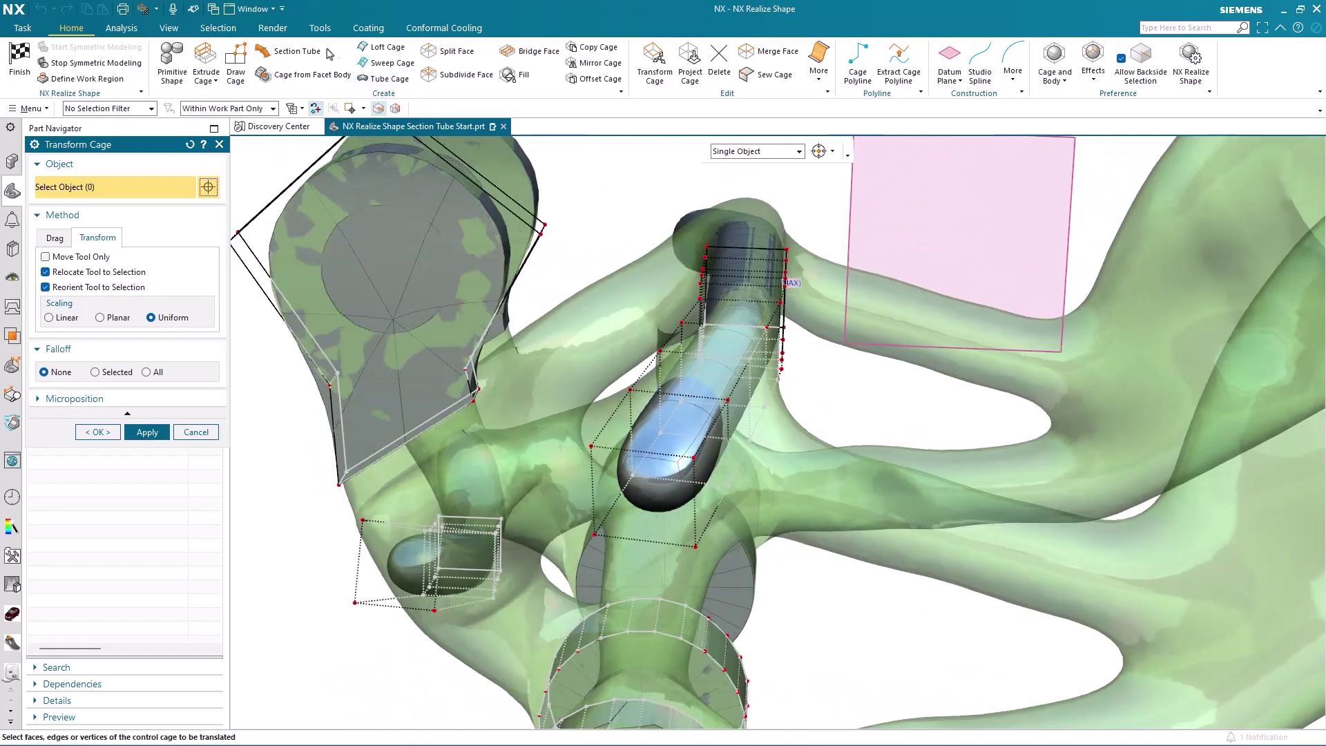
# Step: Add section-tube sections from the long tube's left-end cage face, bending upward toward the upper bar
pyautogui.moveTo(1000, 457)
pyautogui.mouseDown(button='middle')
pyautogui.moveTo(1036, 357)
pyautogui.moveTo(276, 161)
pyautogui.mouseUp(button='middle')
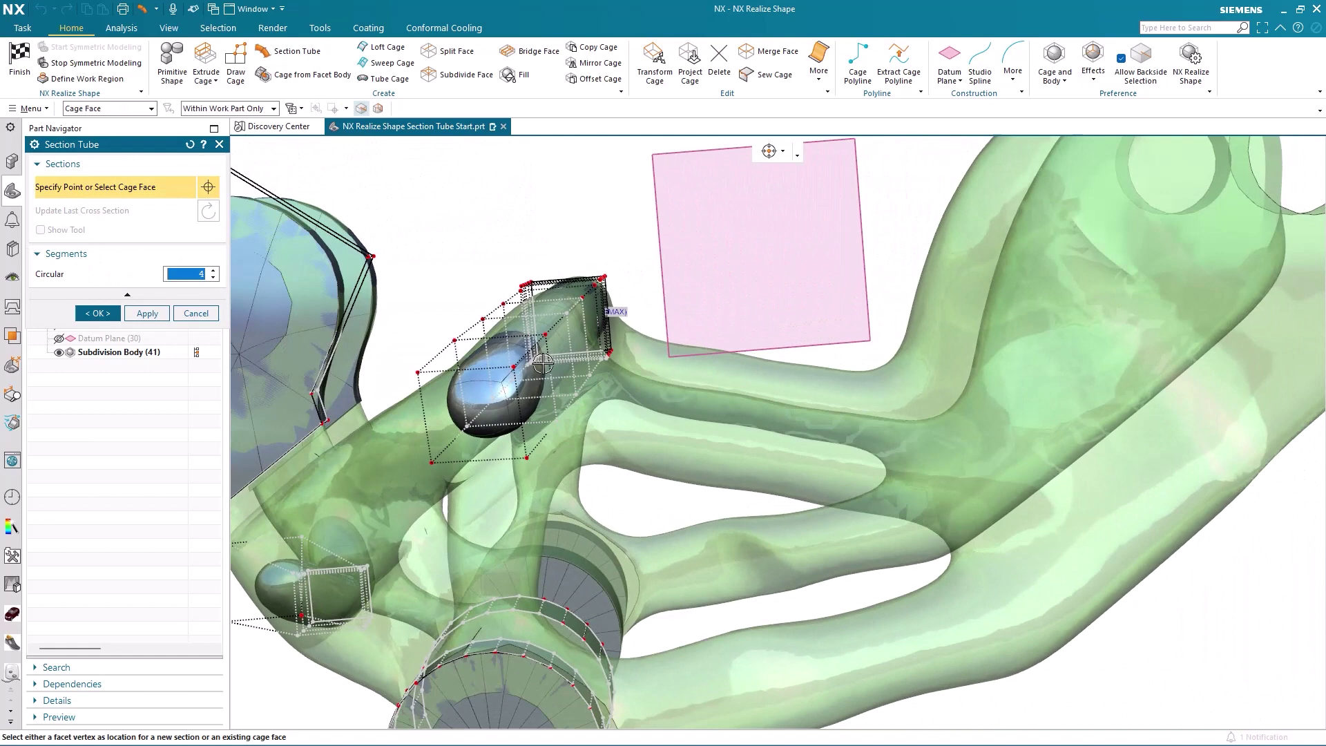
pyautogui.moveTo(873, 493); pyautogui.dragTo(934, 515, button='middle')
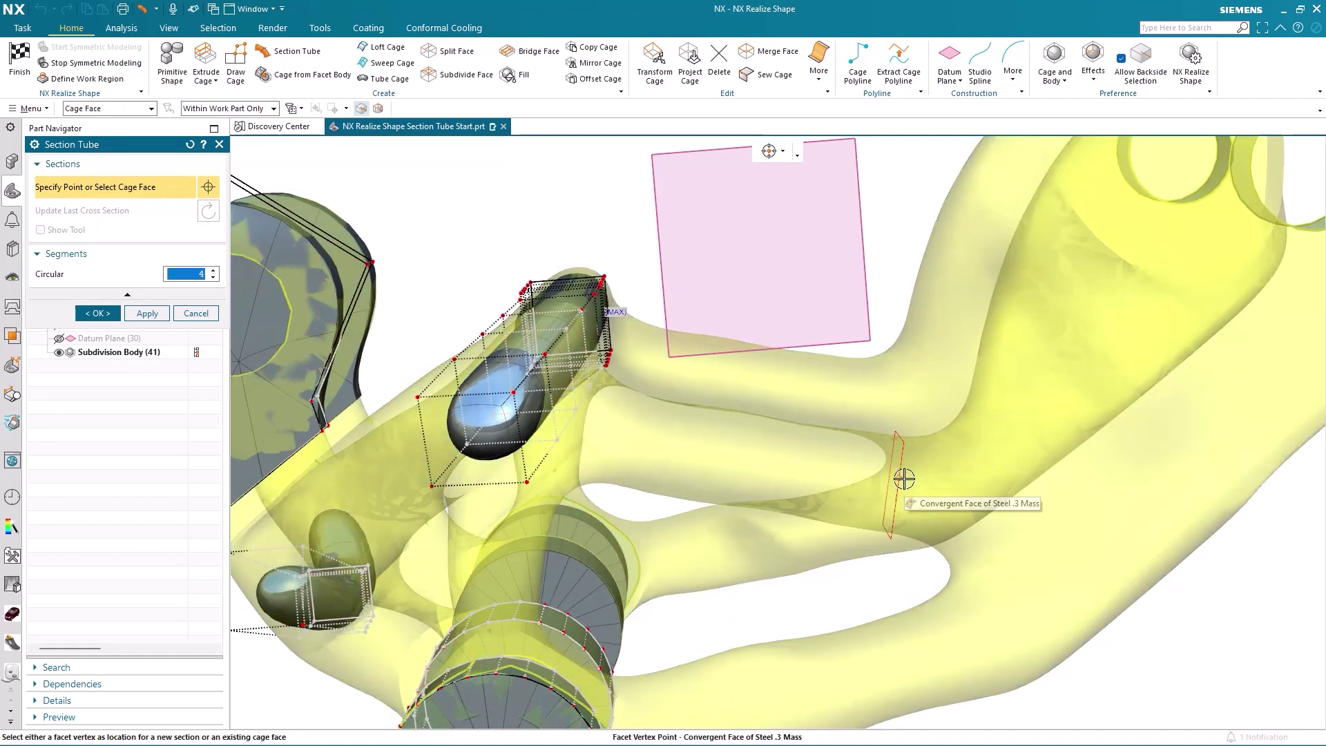
pyautogui.click(891, 462)
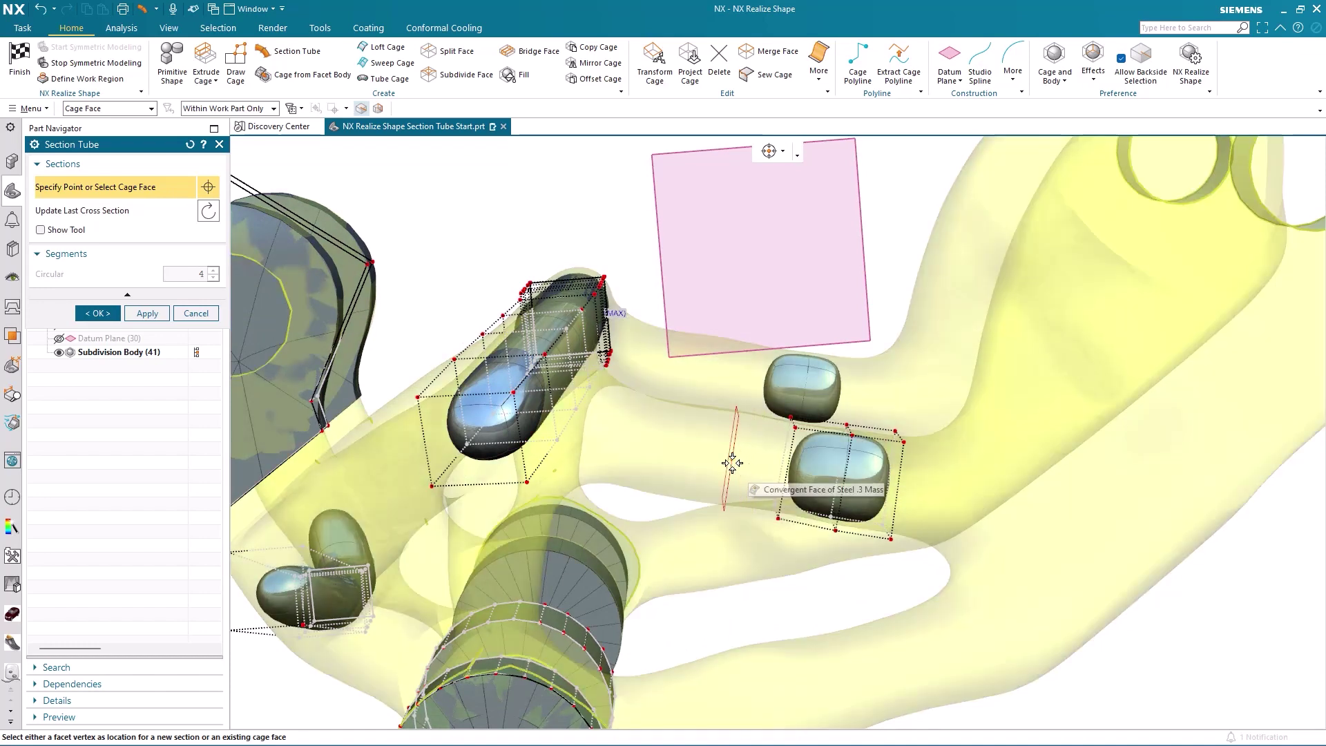
pyautogui.click(734, 463)
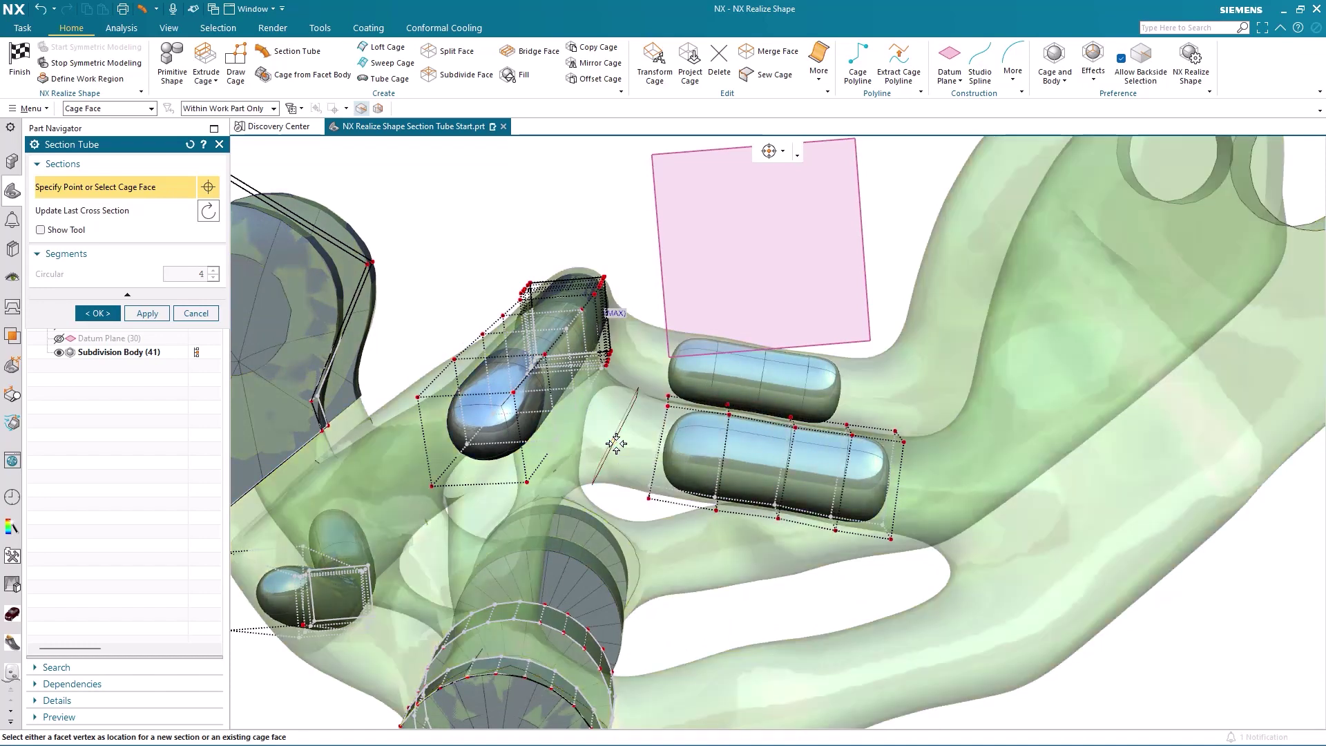
pyautogui.moveTo(618, 442)
pyautogui.mouseDown(button='middle')
pyautogui.moveTo(660, 409)
pyautogui.moveTo(545, 432)
pyautogui.mouseUp(button='middle')
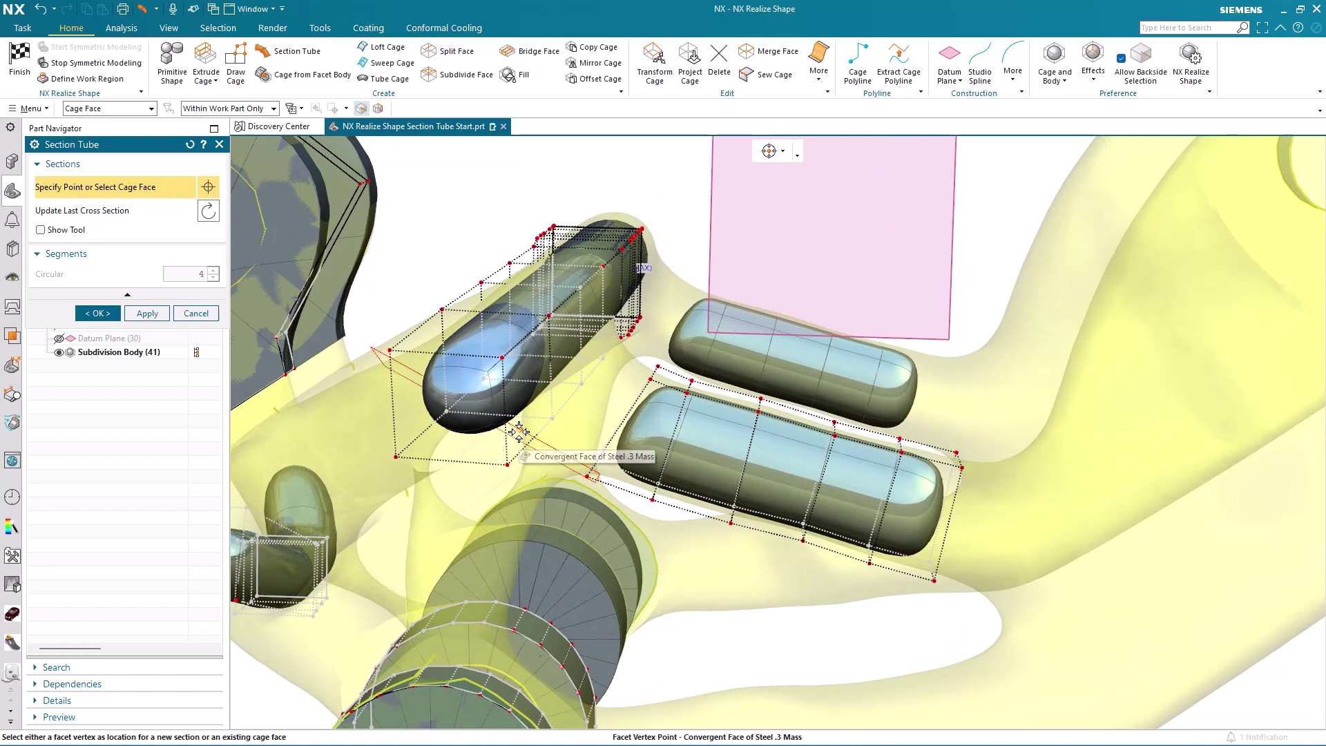
pyautogui.click(520, 430)
pyautogui.click(1165, 195)
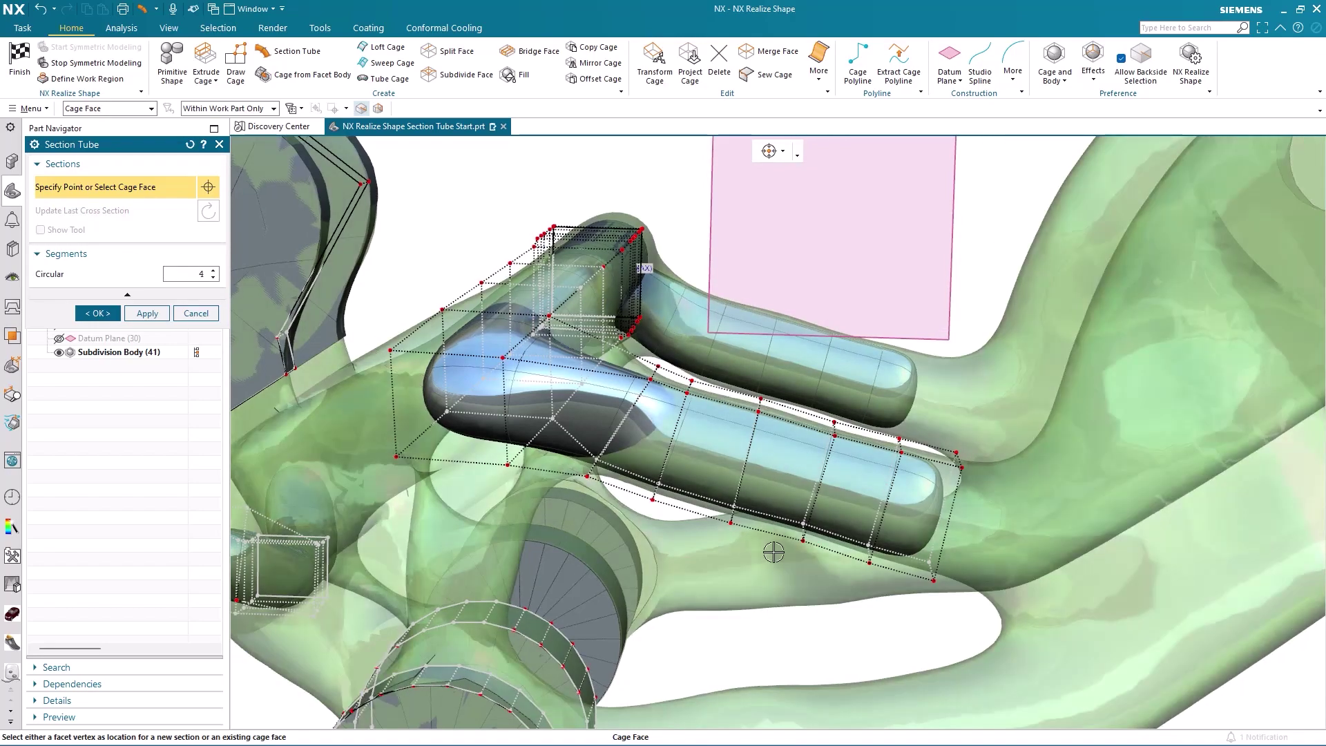
pyautogui.moveTo(776, 549)
pyautogui.mouseDown(button='middle')
pyautogui.moveTo(758, 554)
pyautogui.moveTo(787, 518)
pyautogui.mouseUp(button='middle')
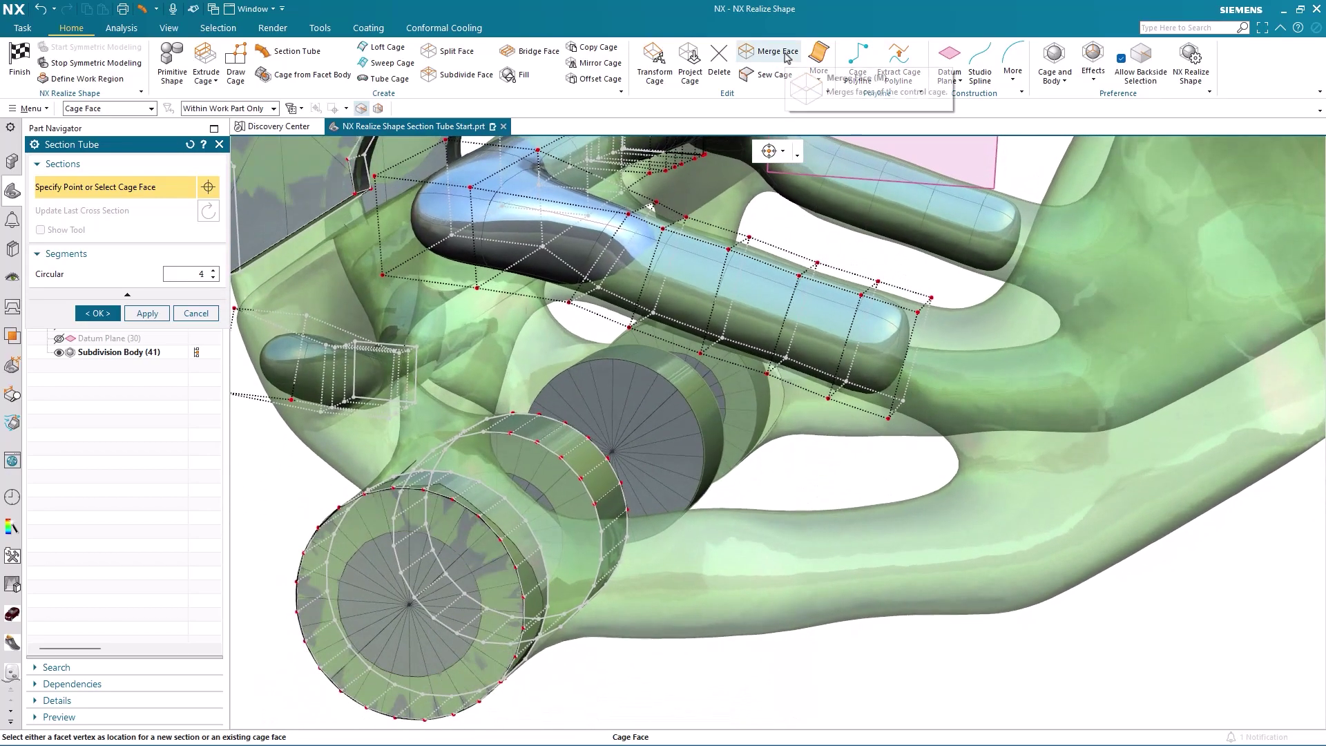
# Step: Merge four small cage faces on the cylindrical boss into a single face
pyautogui.click(768, 51)
pyautogui.moveTo(554, 373)
pyautogui.mouseDown(button='middle')
pyautogui.moveTo(508, 564)
pyautogui.moveTo(552, 527)
pyautogui.moveTo(580, 533)
pyautogui.mouseUp(button='middle')
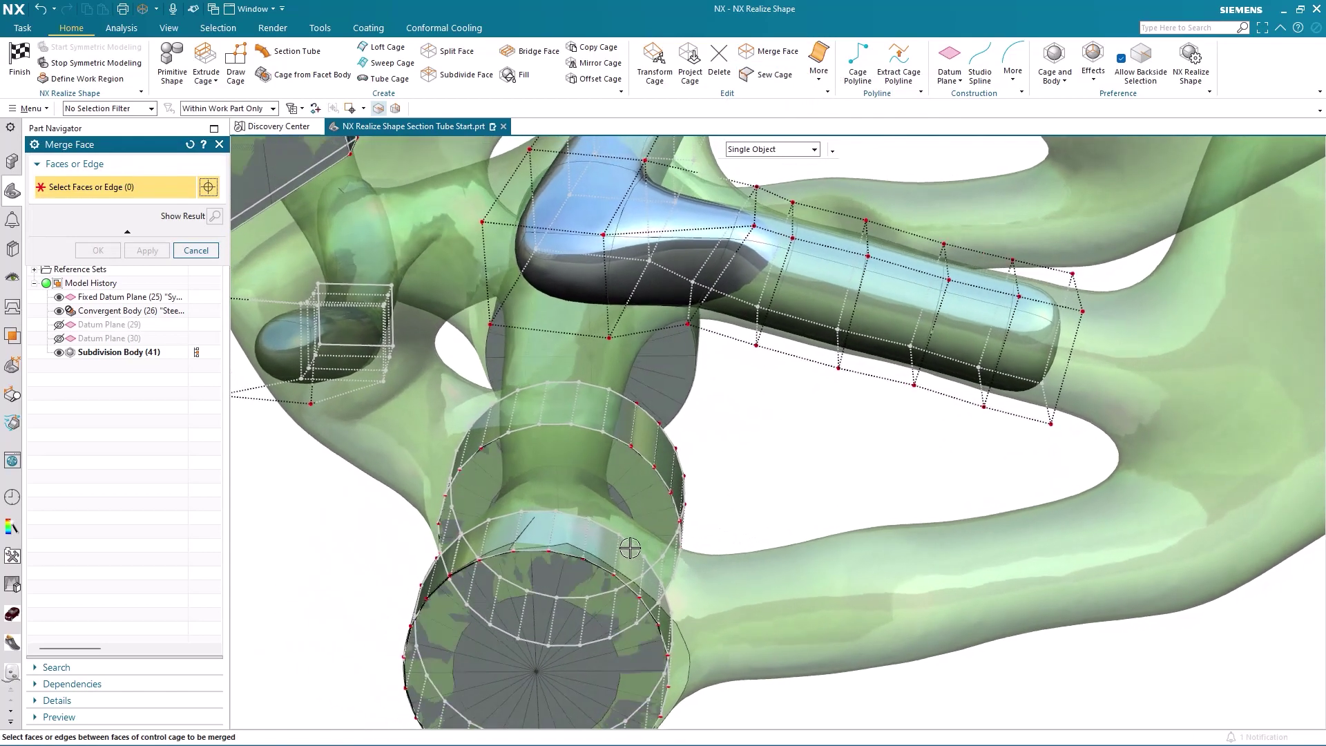
pyautogui.click(604, 539)
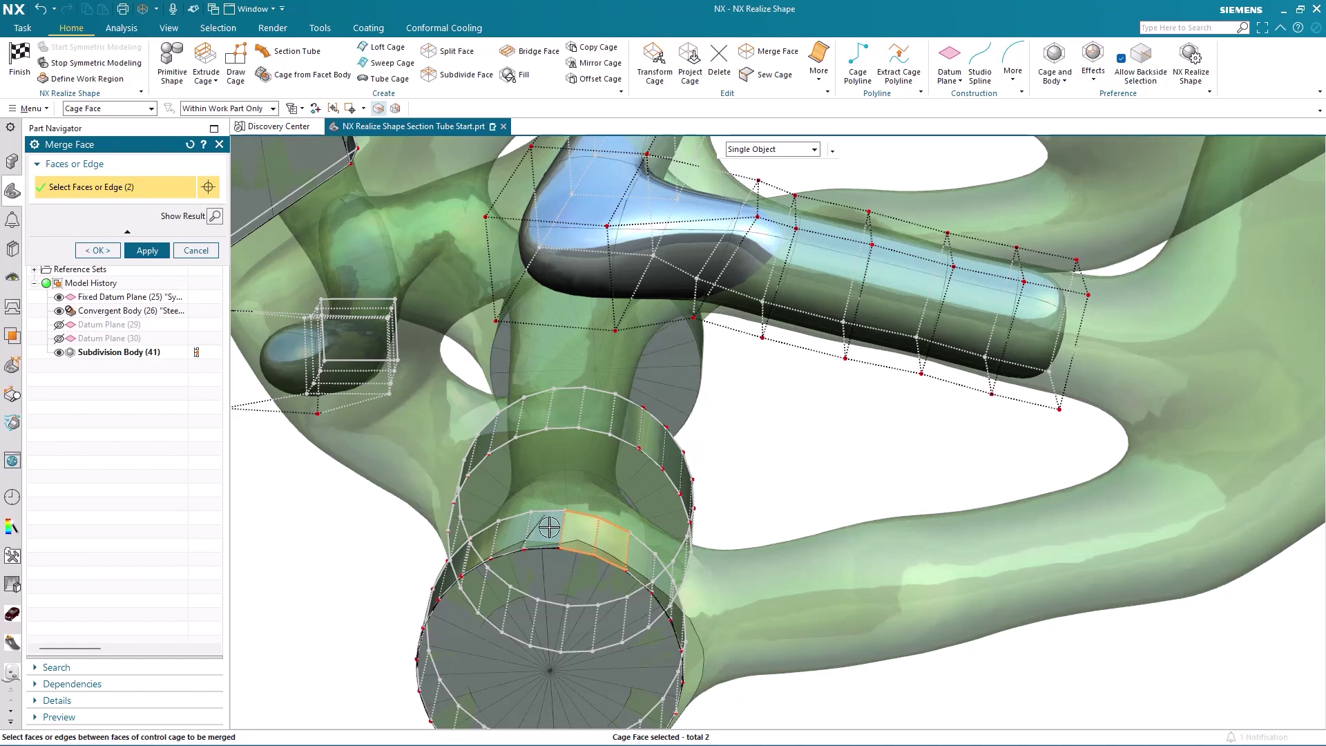
pyautogui.middleClick(401, 528)
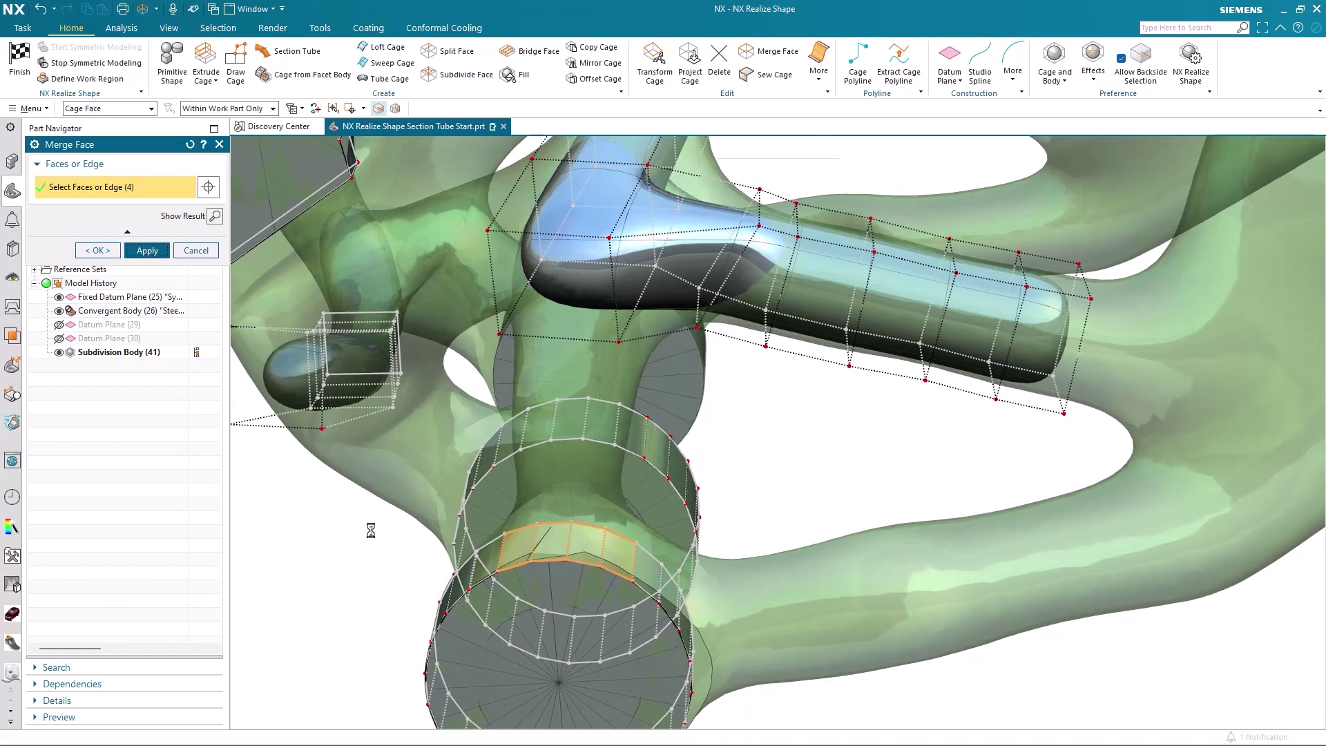
pyautogui.moveTo(596, 300)
pyautogui.mouseDown(button='middle')
pyautogui.moveTo(626, 341)
pyautogui.moveTo(562, 342)
pyautogui.mouseUp(button='middle')
pyautogui.click(528, 51)
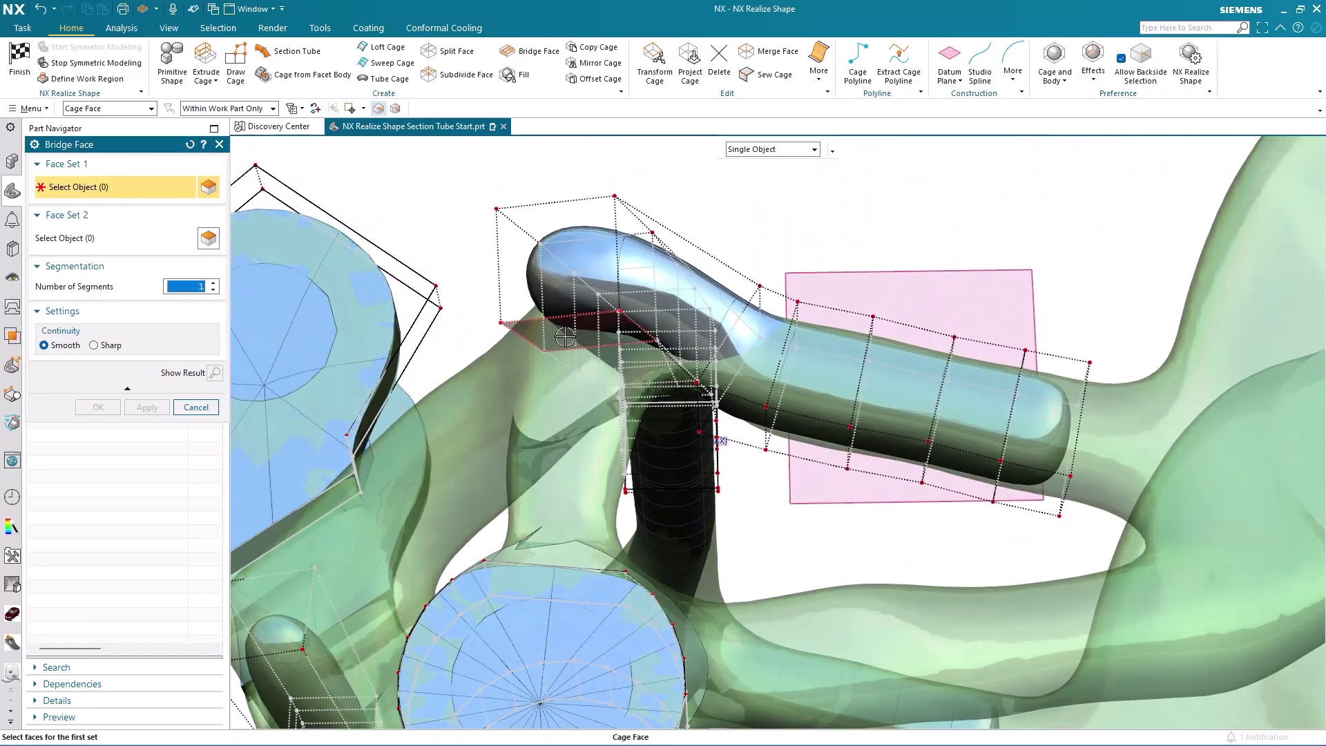
# Step: Bridge the upper tube's end face down to the merged boss face, forming a vertical tube
pyautogui.click(564, 336)
pyautogui.click(114, 238)
pyautogui.moveTo(477, 424)
pyautogui.mouseDown(button='middle')
pyautogui.moveTo(583, 486)
pyautogui.moveTo(551, 504)
pyautogui.mouseUp(button='middle')
pyautogui.click(552, 503)
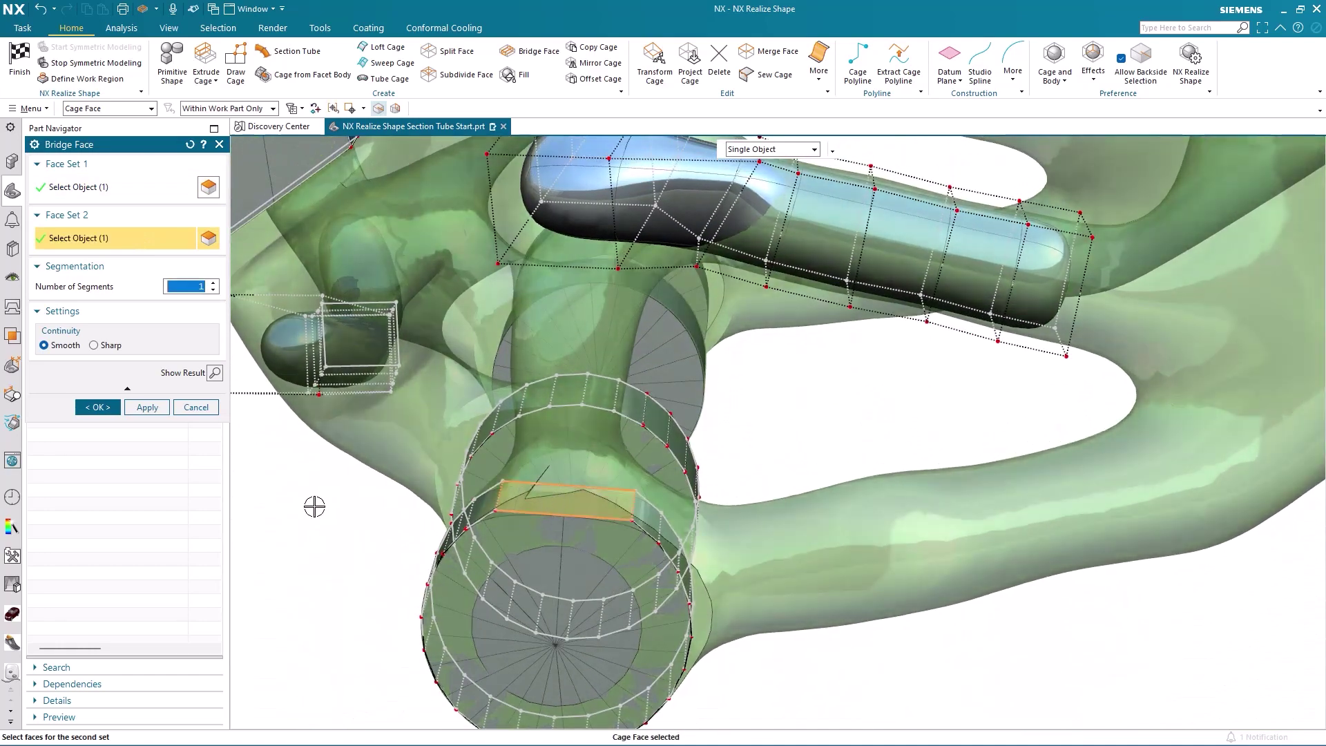
pyautogui.click(213, 373)
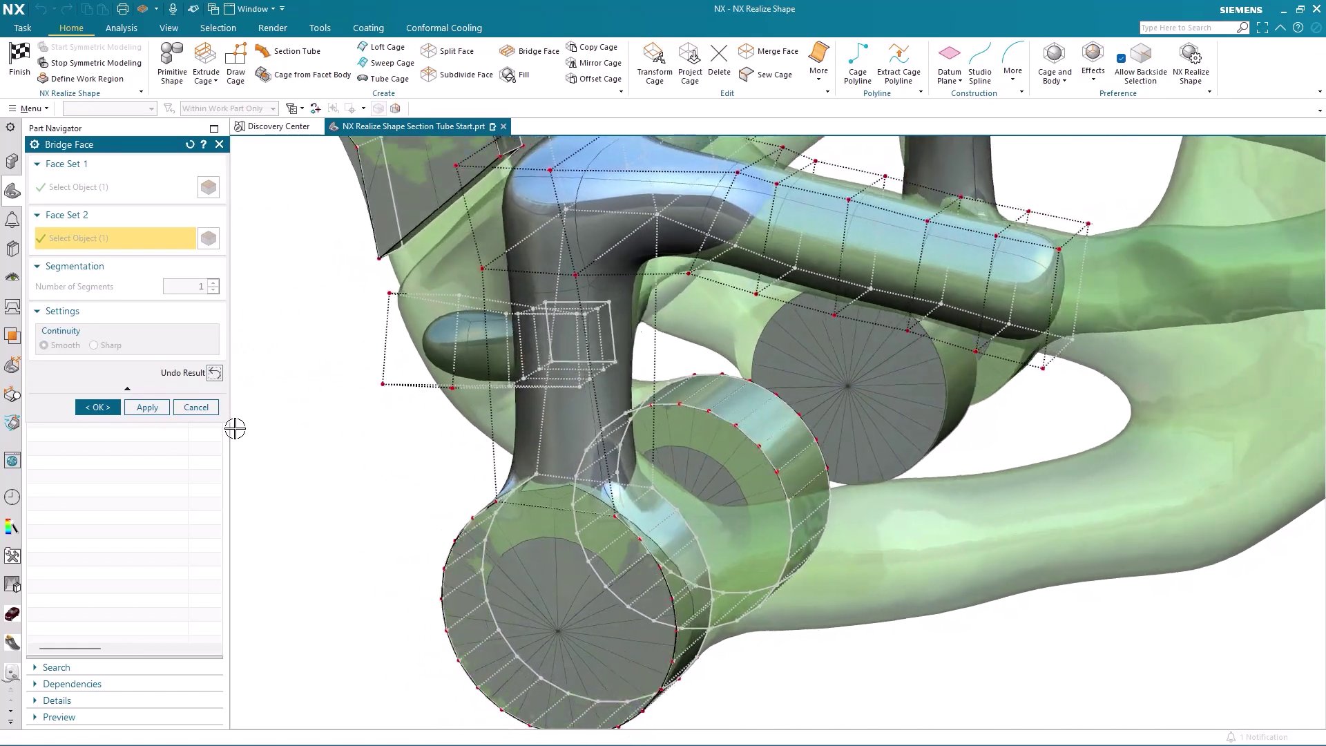
pyautogui.moveTo(235, 428)
pyautogui.mouseDown(button='middle')
pyautogui.moveTo(342, 570)
pyautogui.moveTo(338, 456)
pyautogui.moveTo(418, 461)
pyautogui.moveTo(384, 435)
pyautogui.moveTo(706, 145)
pyautogui.mouseUp(button='middle')
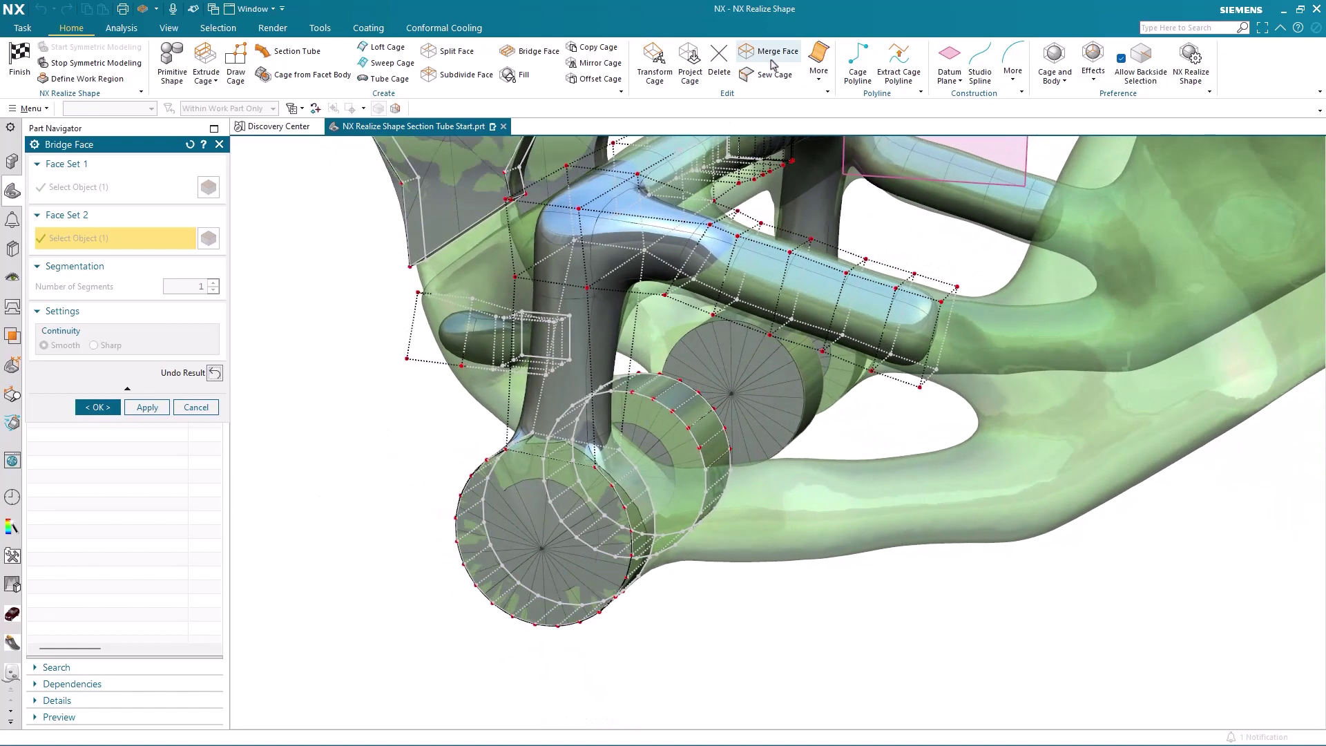
# Step: Merge three more cage faces on the round boss into one face
pyautogui.click(768, 52)
pyautogui.moveTo(715, 560)
pyautogui.mouseDown(button='middle')
pyautogui.moveTo(718, 518)
pyautogui.moveTo(694, 476)
pyautogui.mouseUp(button='middle')
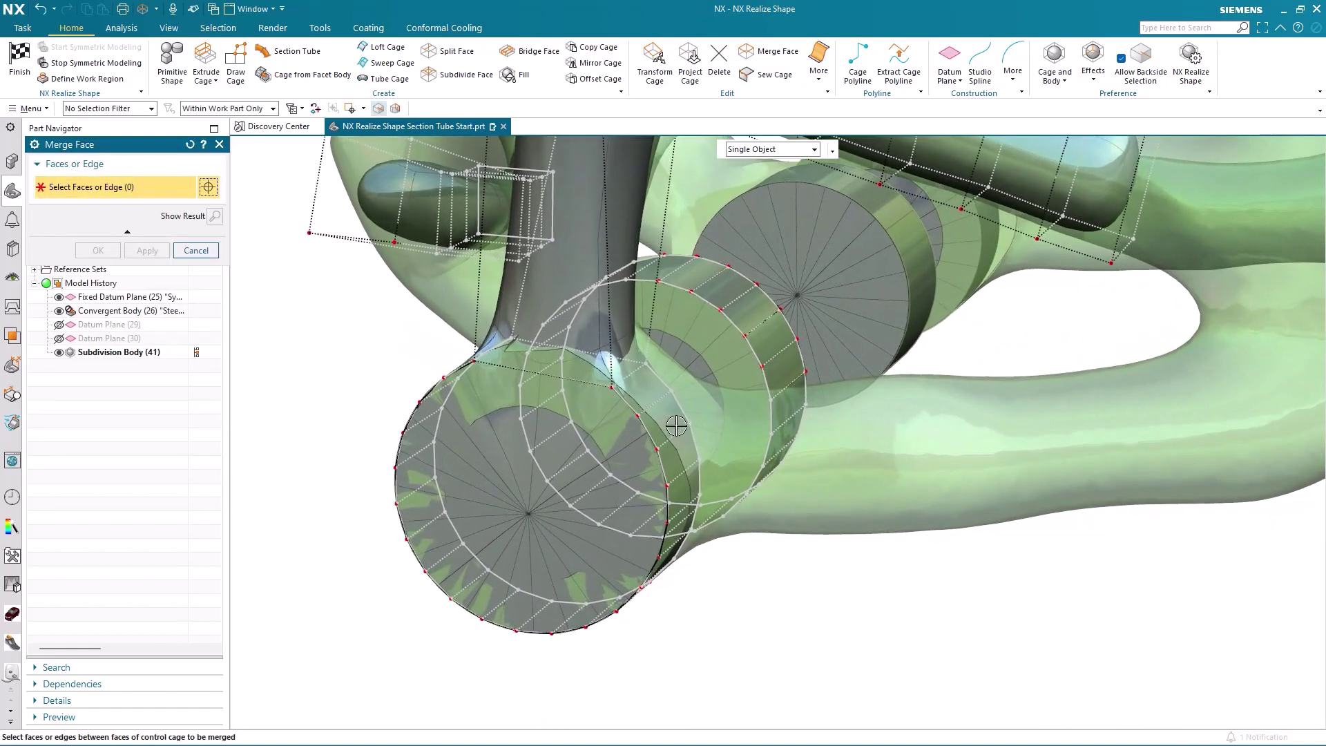
pyautogui.click(674, 448)
pyautogui.moveTo(683, 521)
pyautogui.mouseDown(button='middle')
pyautogui.moveTo(710, 539)
pyautogui.moveTo(694, 446)
pyautogui.mouseUp(button='middle')
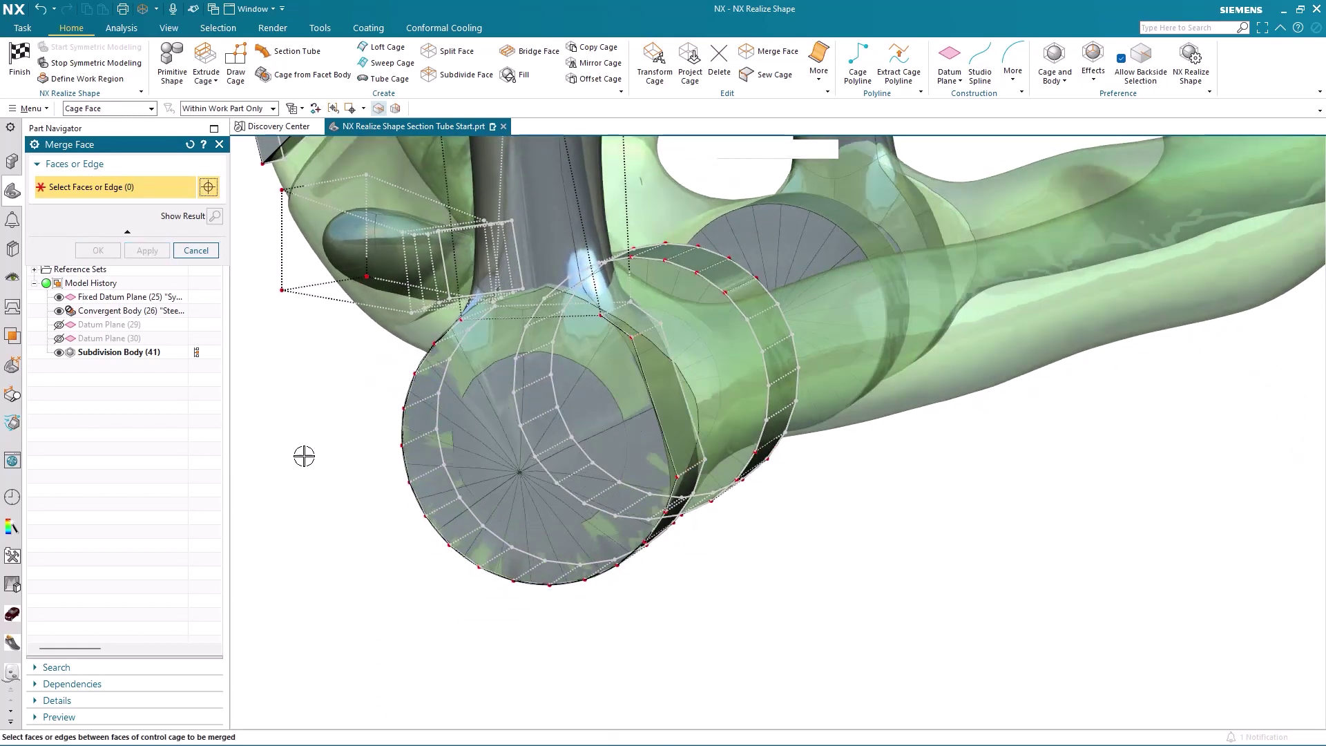
pyautogui.moveTo(1101, 542)
pyautogui.mouseDown(button='middle')
pyautogui.moveTo(1314, 533)
pyautogui.moveTo(1286, 540)
pyautogui.mouseUp(button='middle')
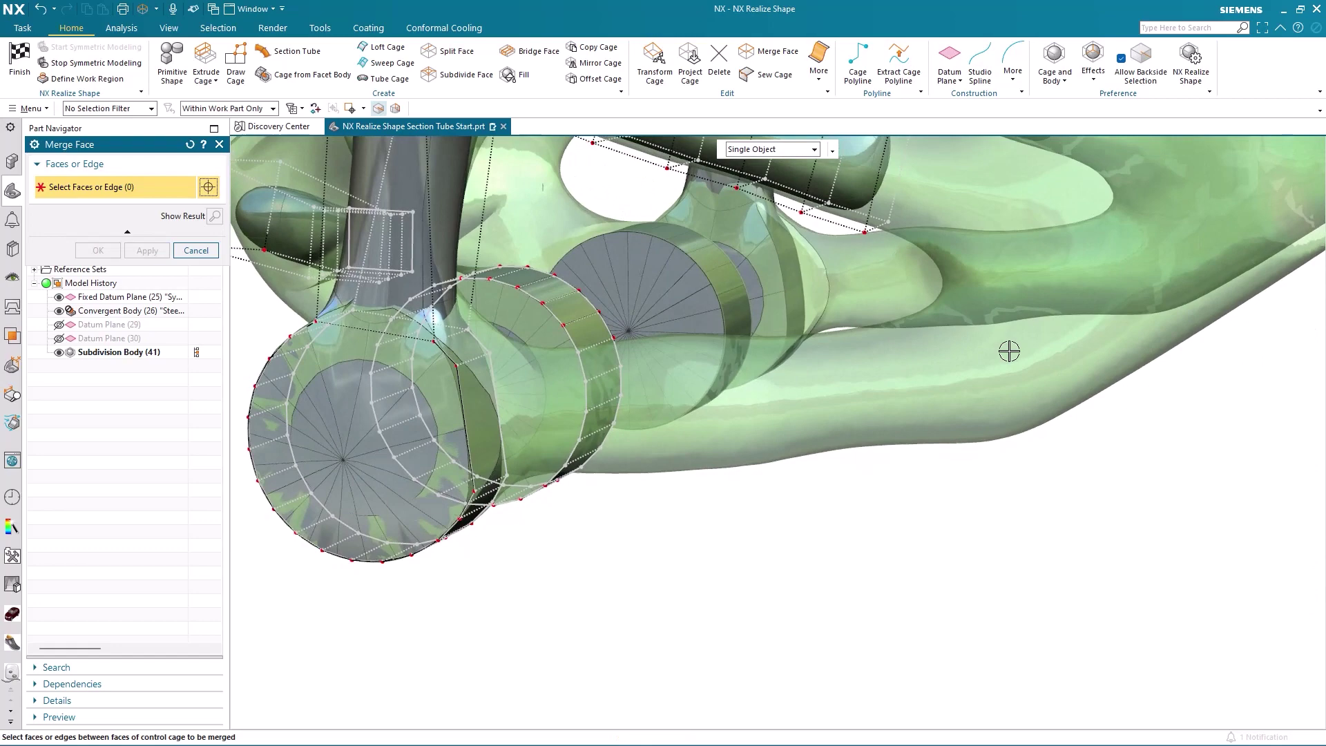
pyautogui.moveTo(1009, 351); pyautogui.dragTo(932, 415, button='middle')
pyautogui.press('Escape')
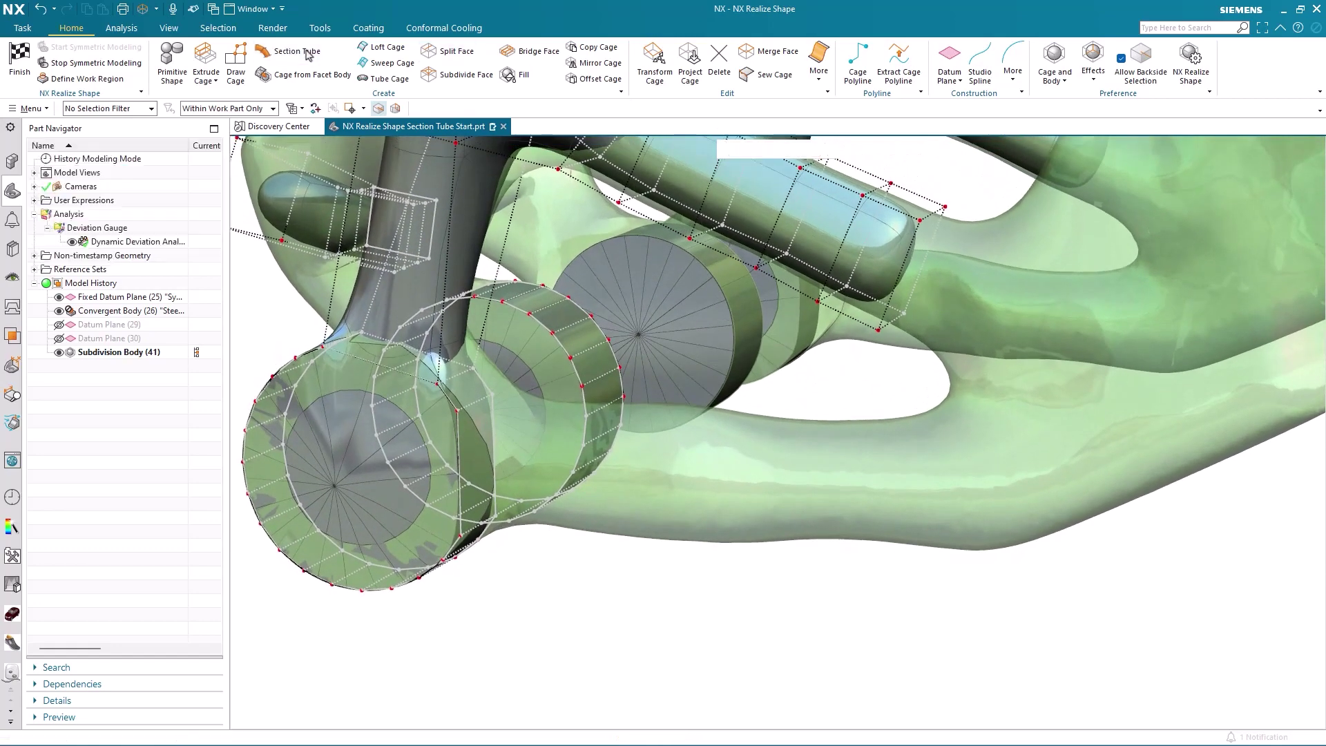
pyautogui.click(298, 51)
pyautogui.moveTo(964, 372); pyautogui.dragTo(930, 451, button='middle')
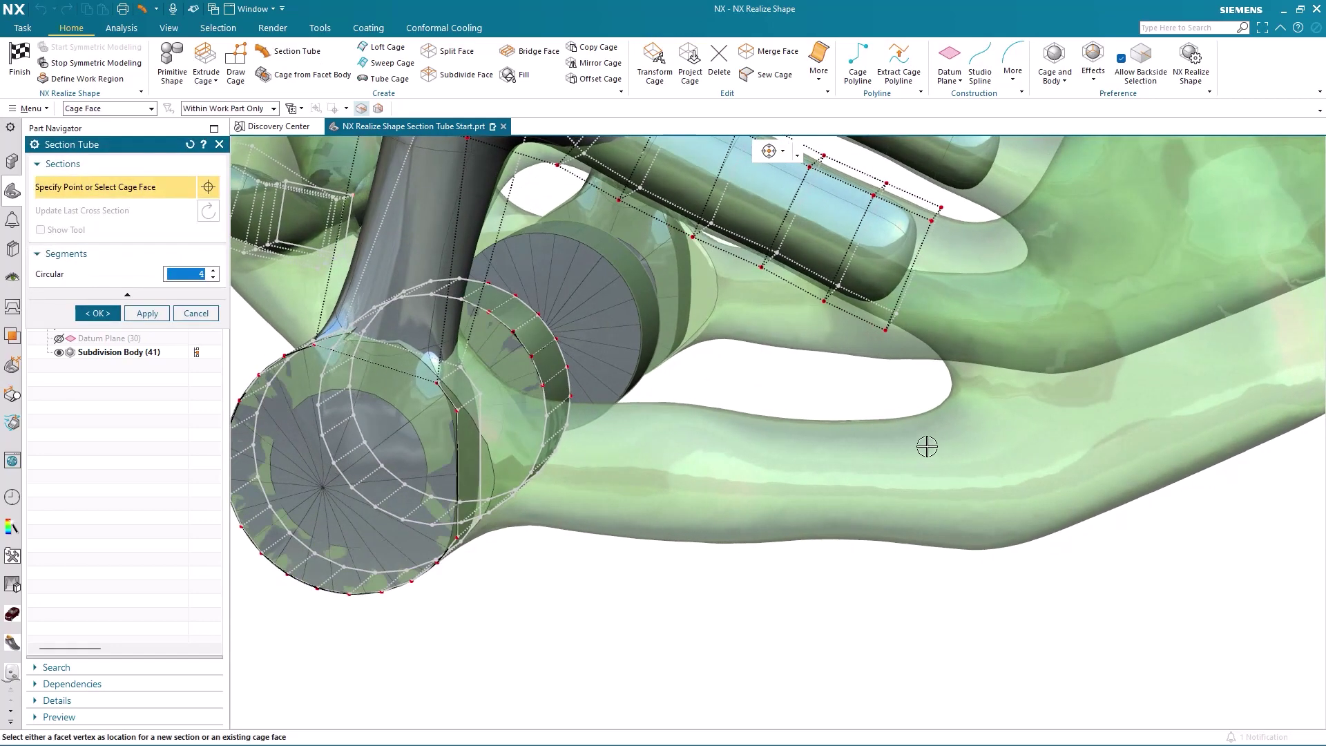
# Step: Place section-tube sections along the lower arm from its right end to the round boss
pyautogui.click(928, 446)
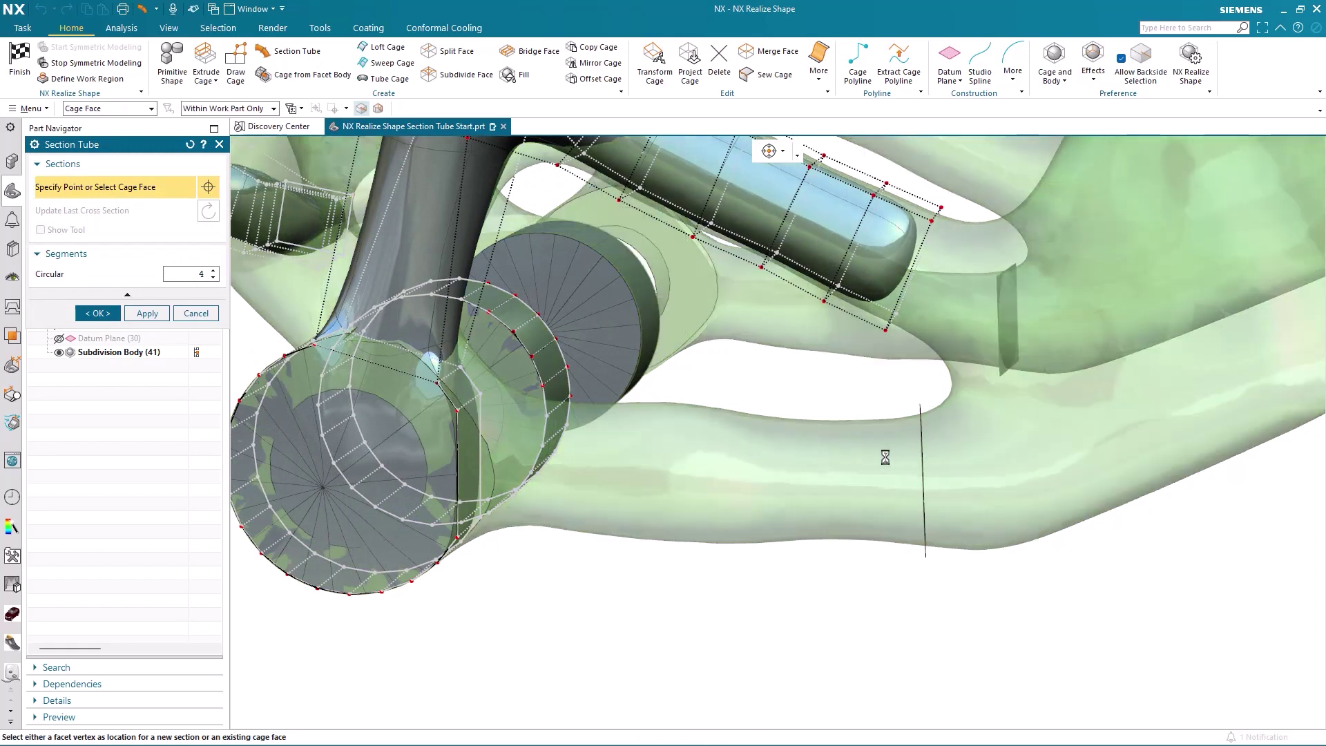
pyautogui.click(867, 460)
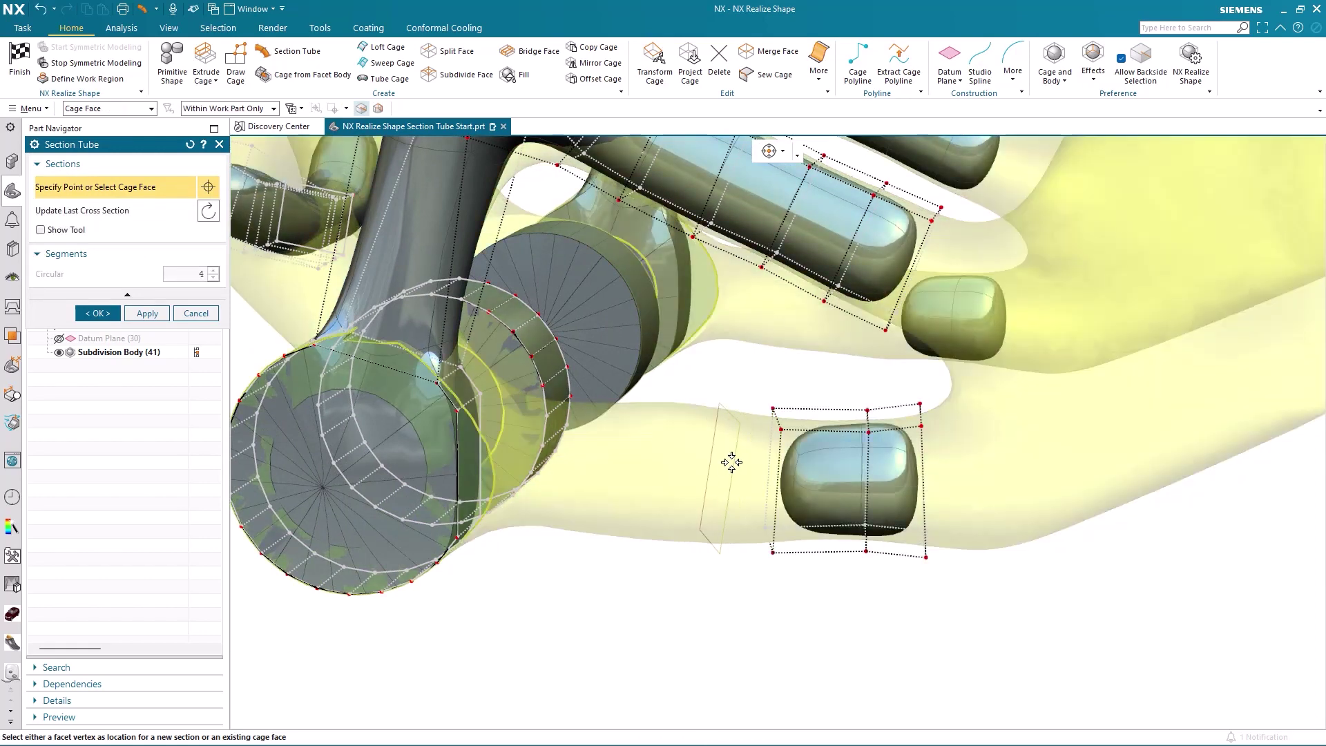
pyautogui.click(709, 466)
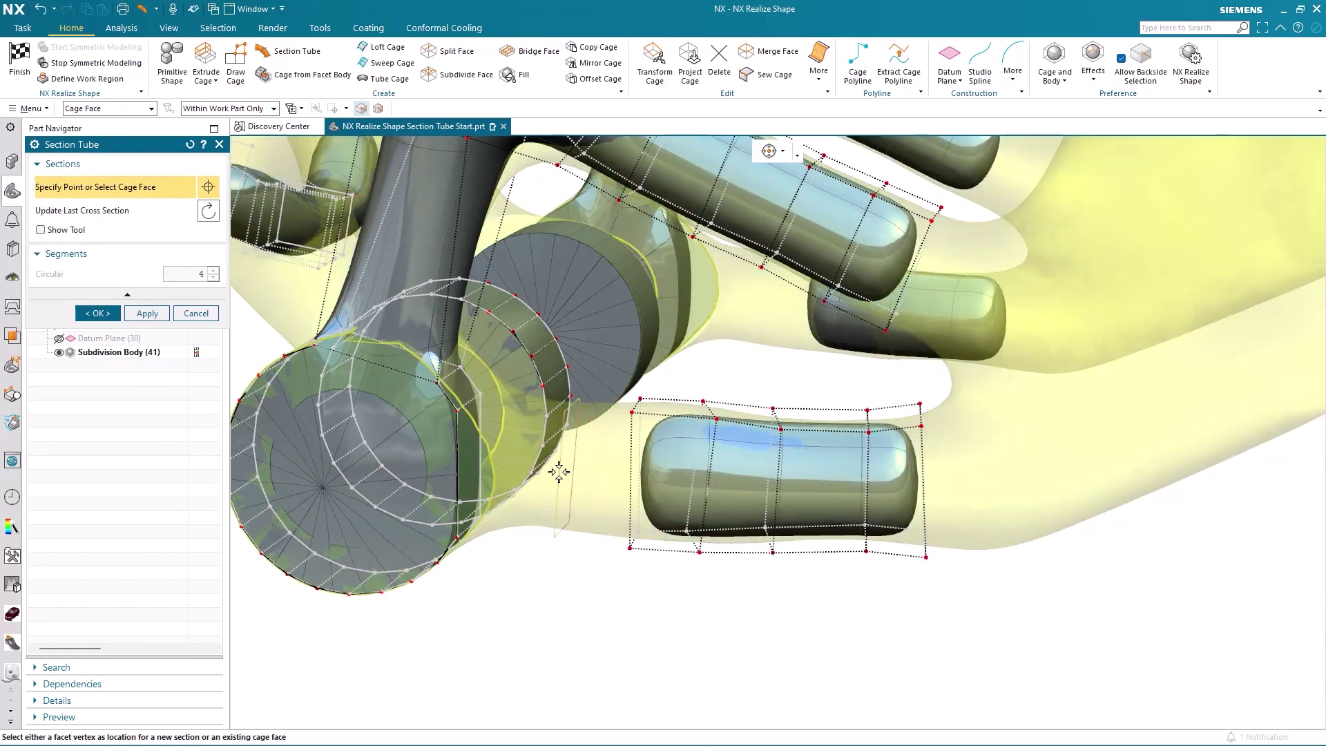
pyautogui.click(559, 472)
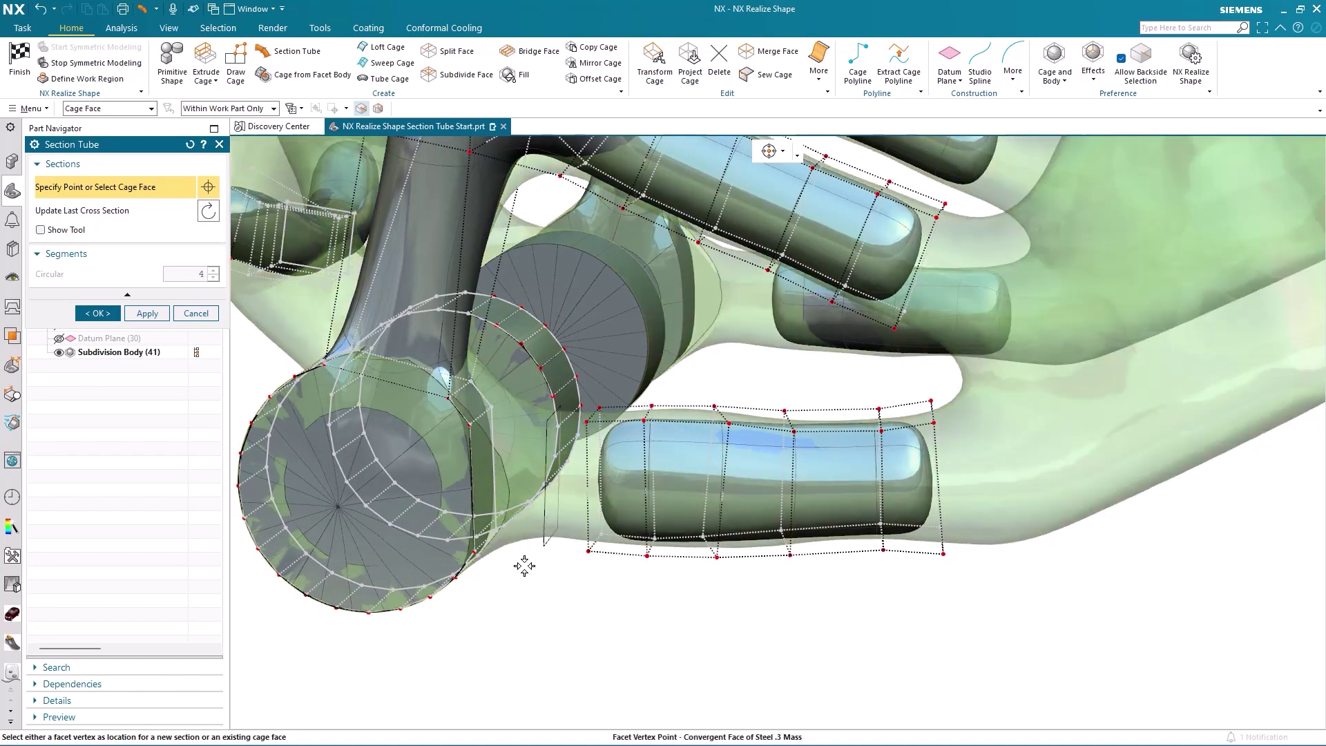
pyautogui.scroll(3, 561, 534)
pyautogui.moveTo(561, 534)
pyautogui.mouseDown(button='middle')
pyautogui.moveTo(886, 361)
pyautogui.moveTo(748, 379)
pyautogui.mouseUp(button='middle')
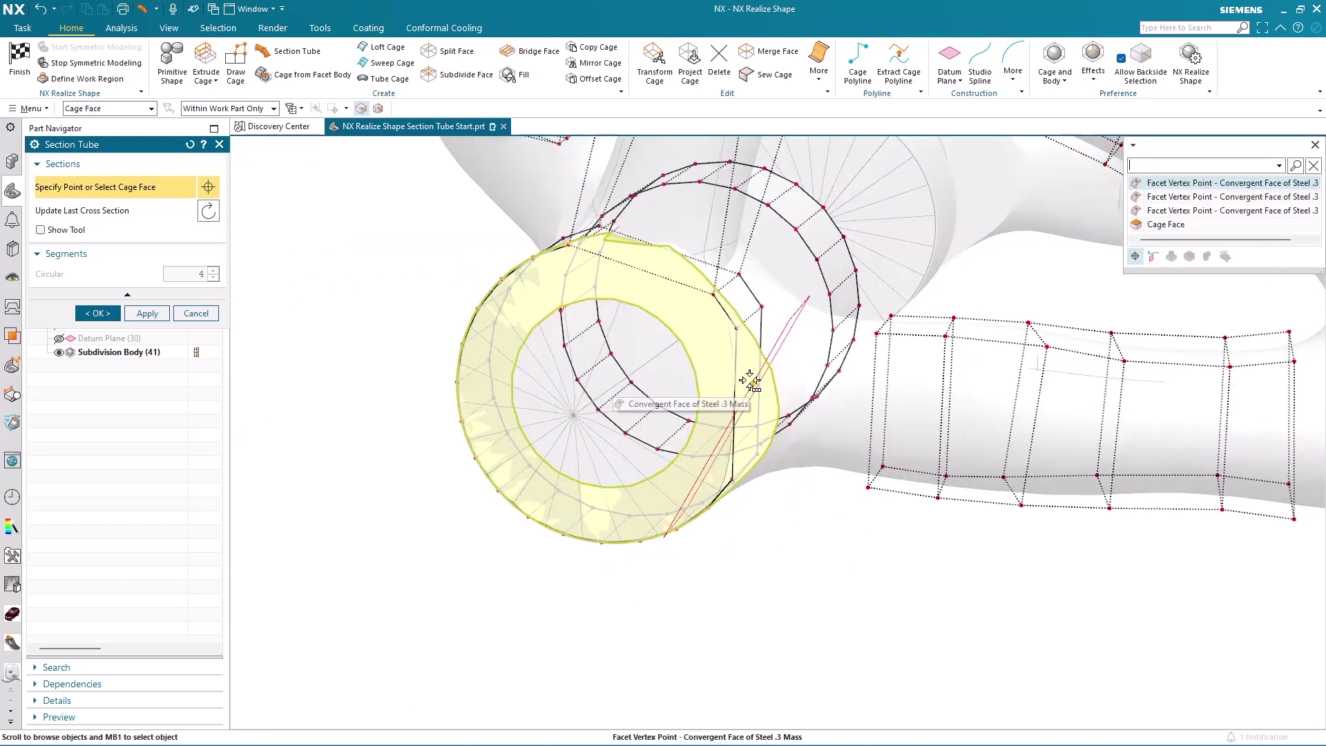
pyautogui.click(751, 385)
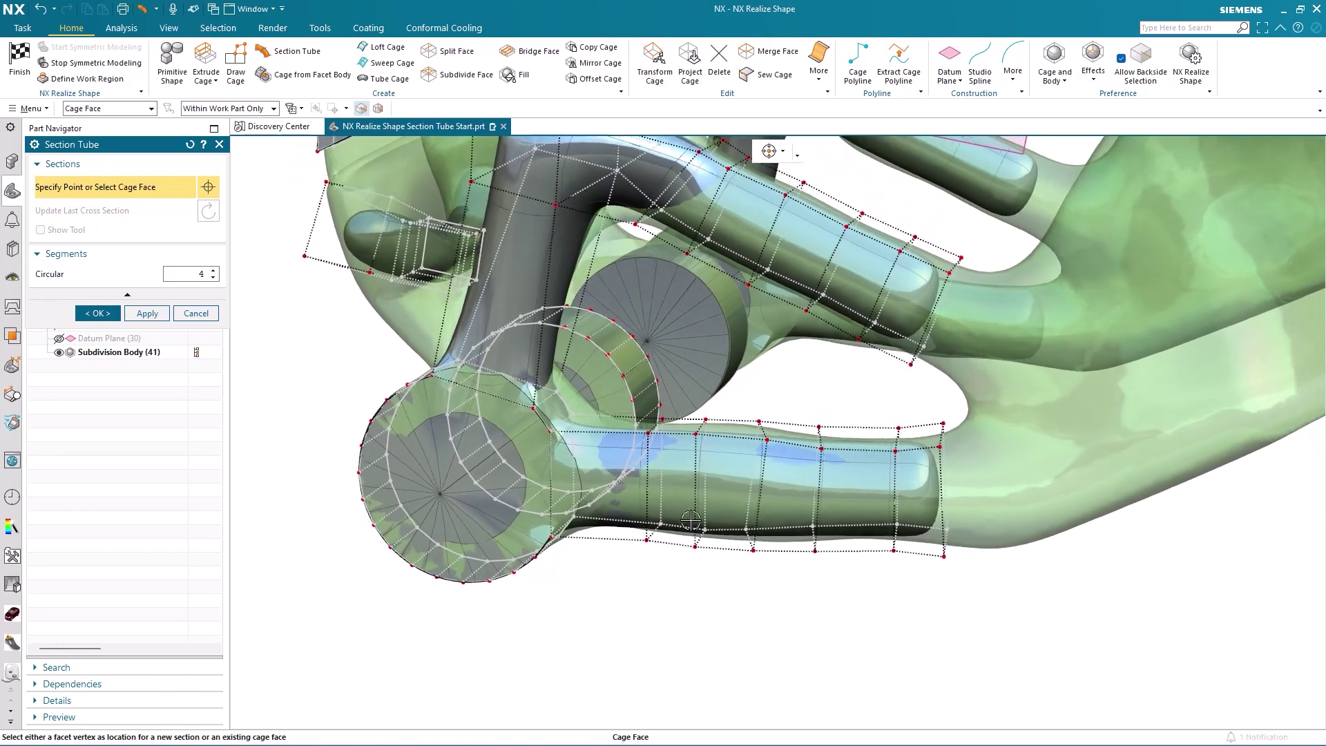
# Step: Finish the lower arm tube and transform its right-end cage face
pyautogui.middleClick(988, 400)
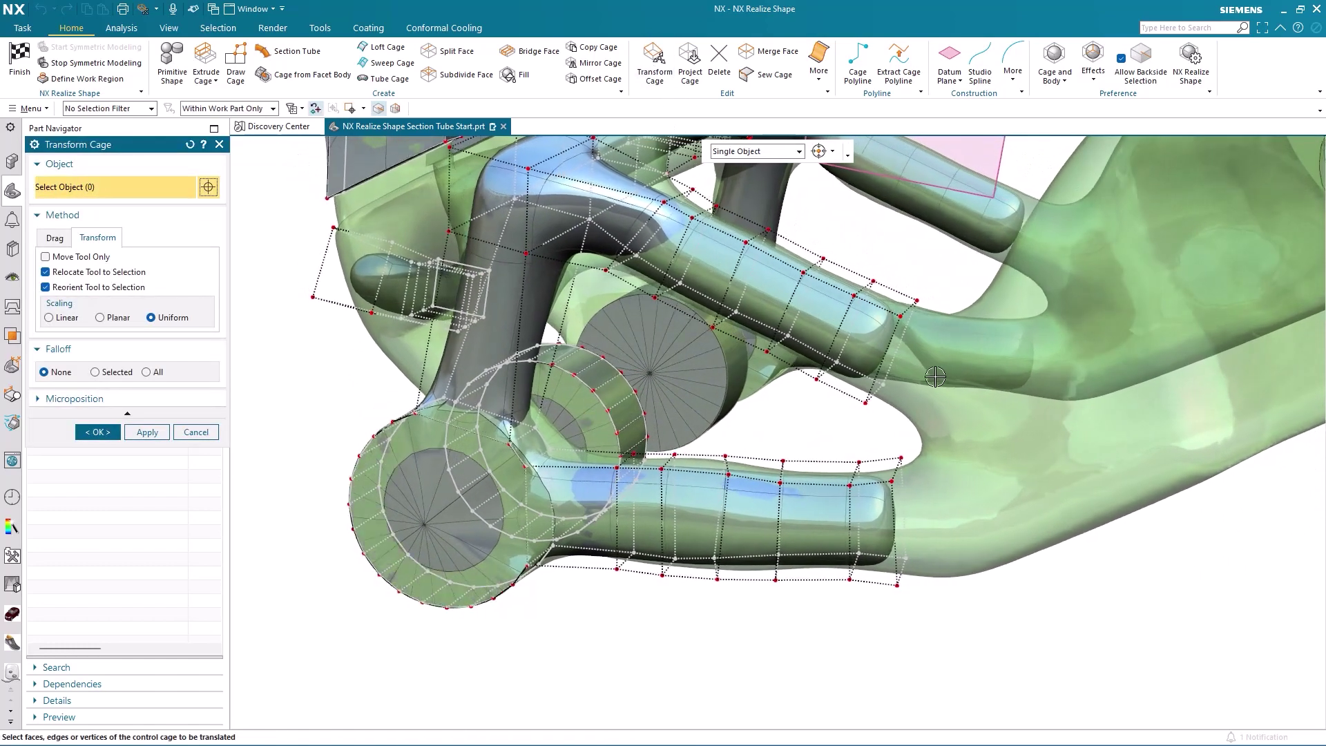
pyautogui.click(935, 370)
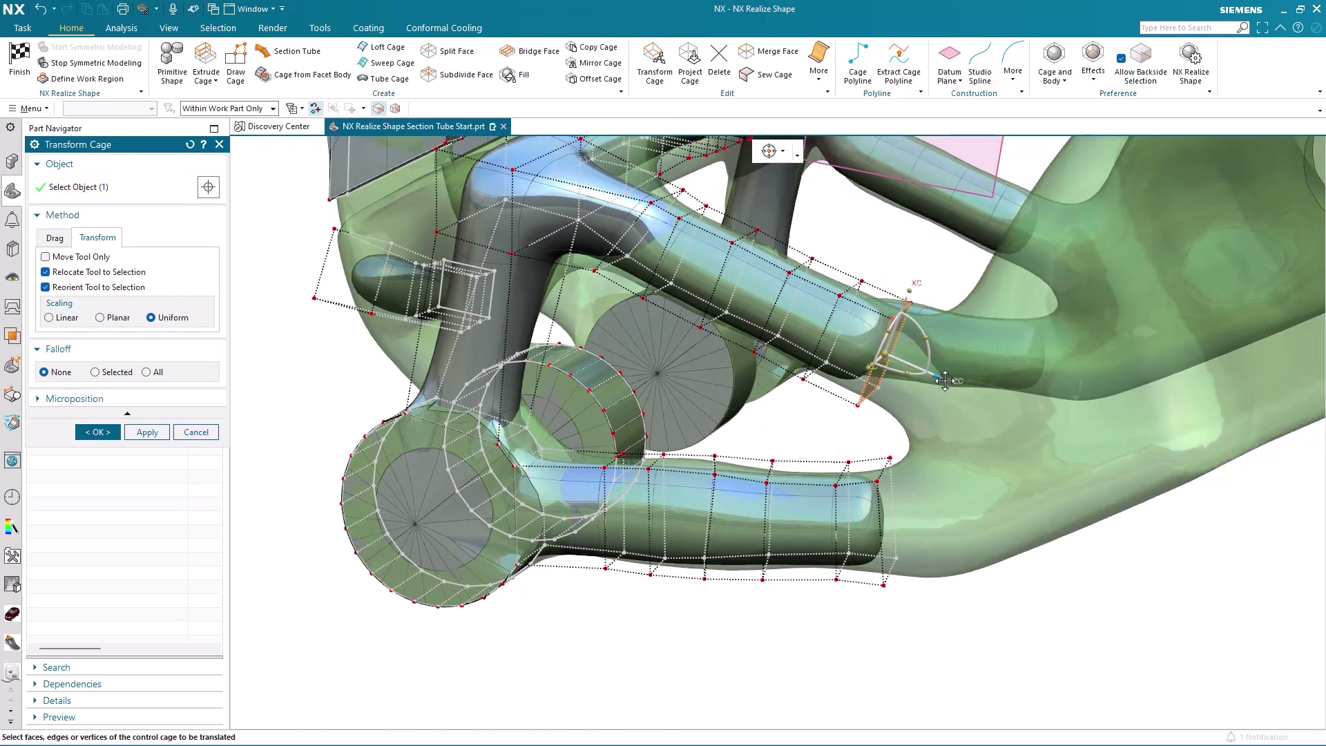
pyautogui.press('Escape')
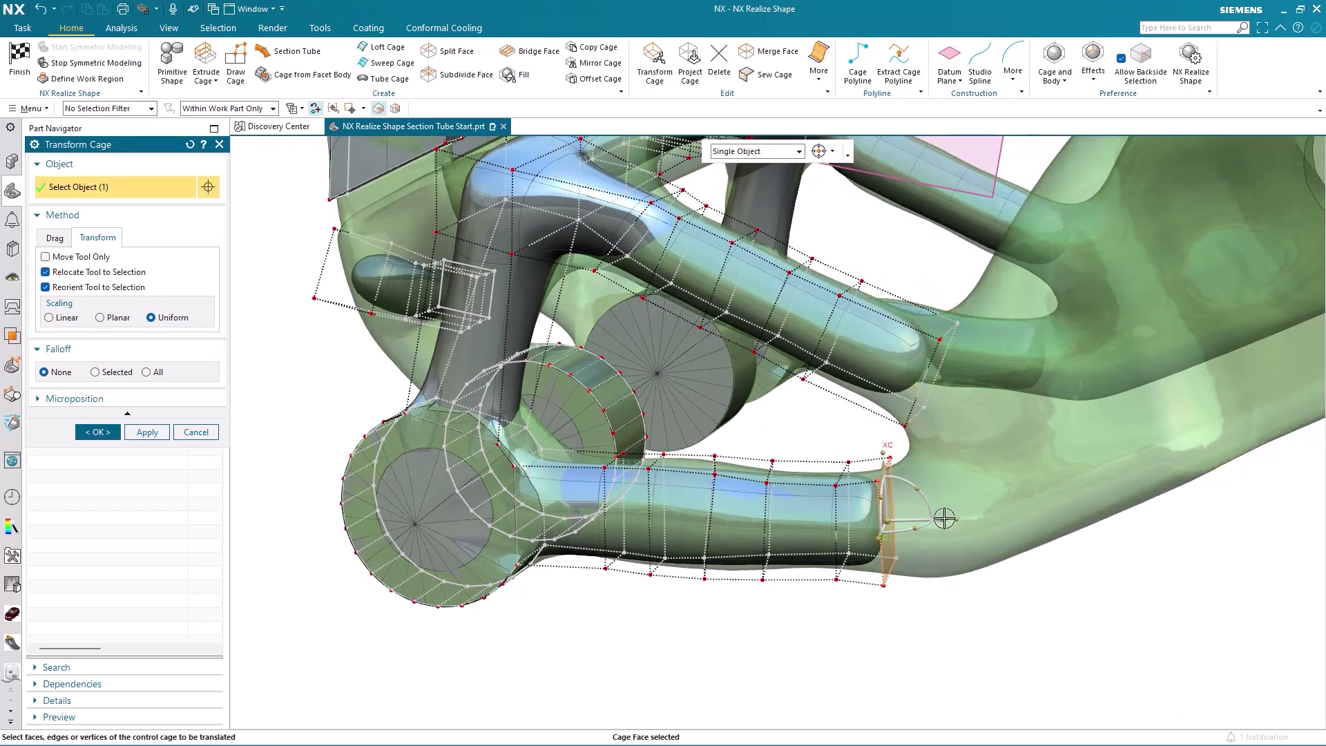
pyautogui.scroll(-2, 943, 518)
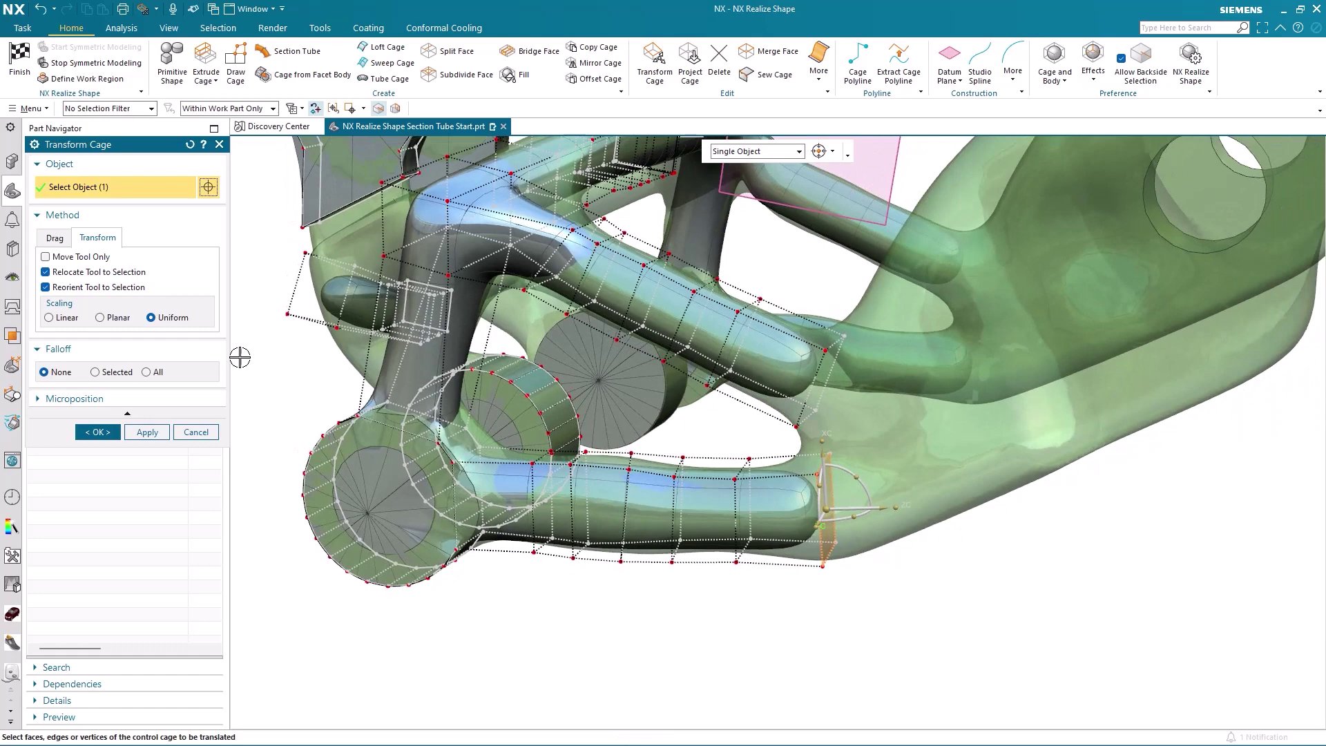
pyautogui.click(146, 432)
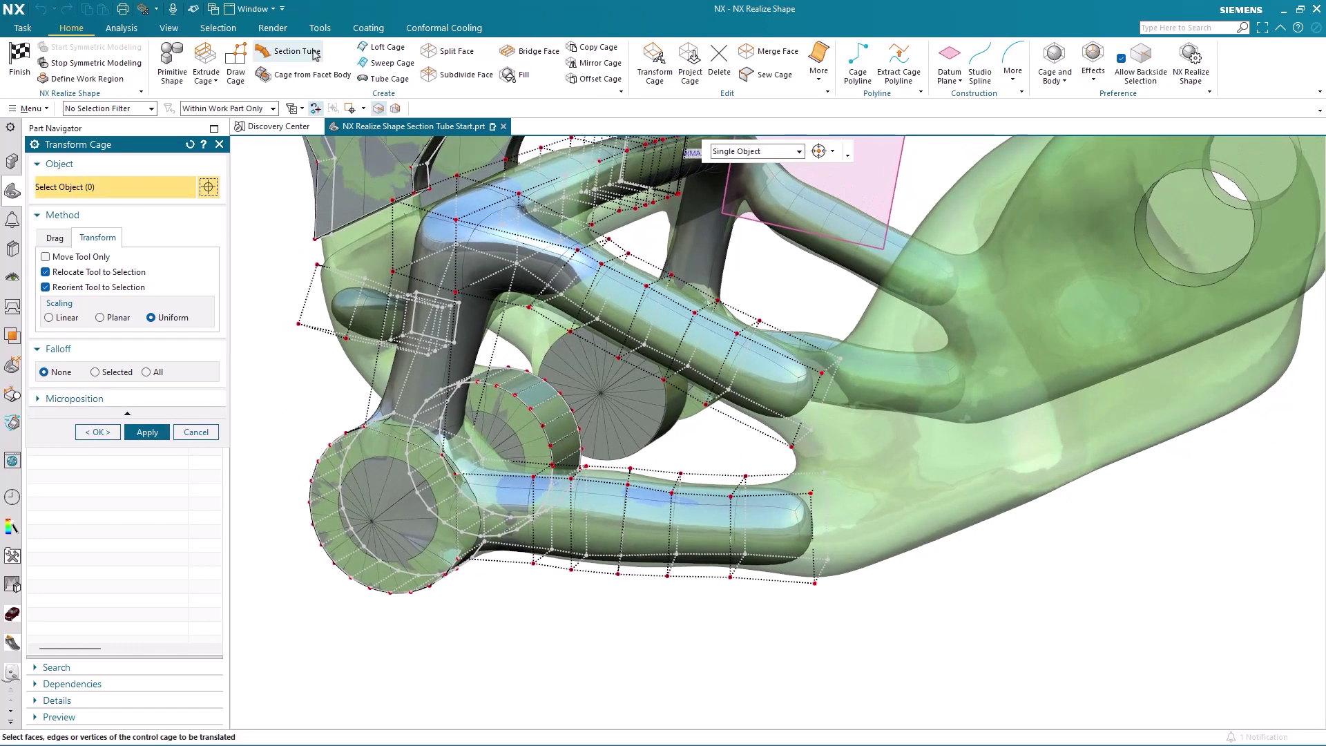
# Step: Add a wide section tube along the thick arm up to the bracket's right lug
pyautogui.click(296, 50)
pyautogui.moveTo(960, 428); pyautogui.dragTo(766, 404, button='middle')
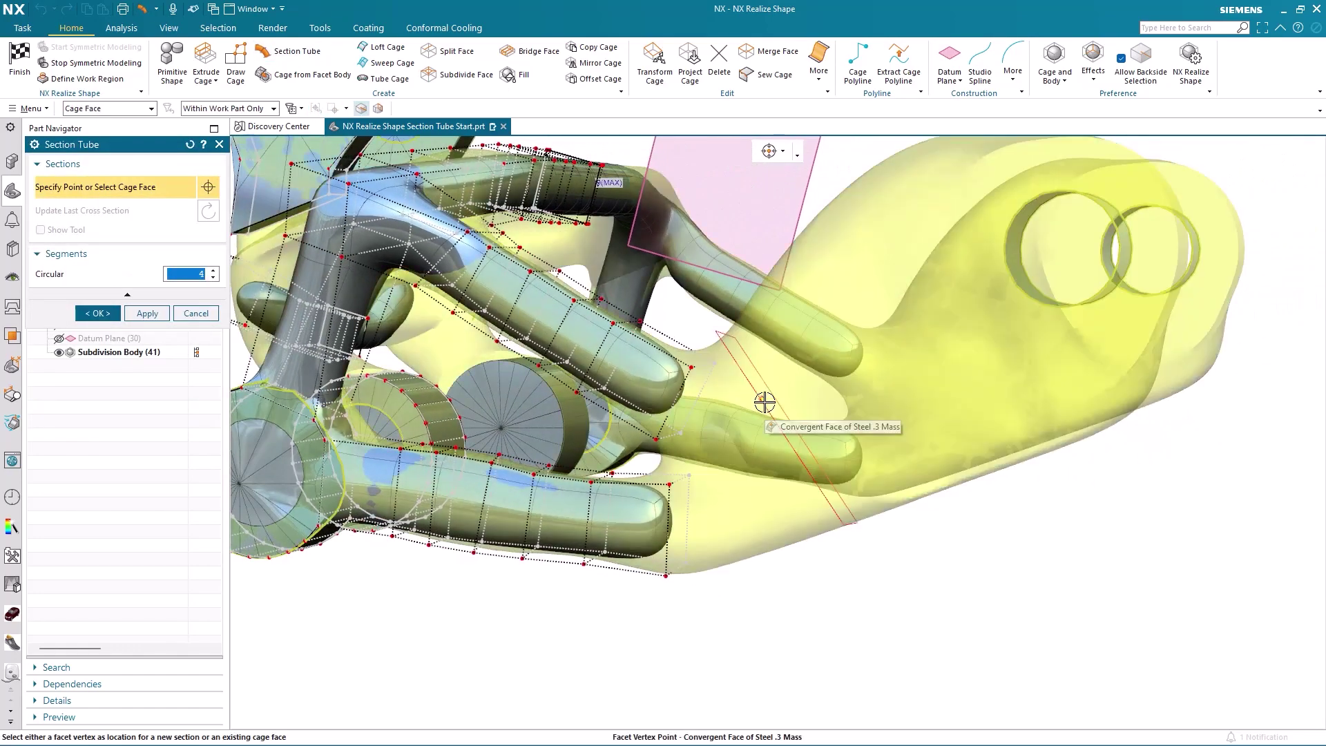
pyautogui.click(767, 405)
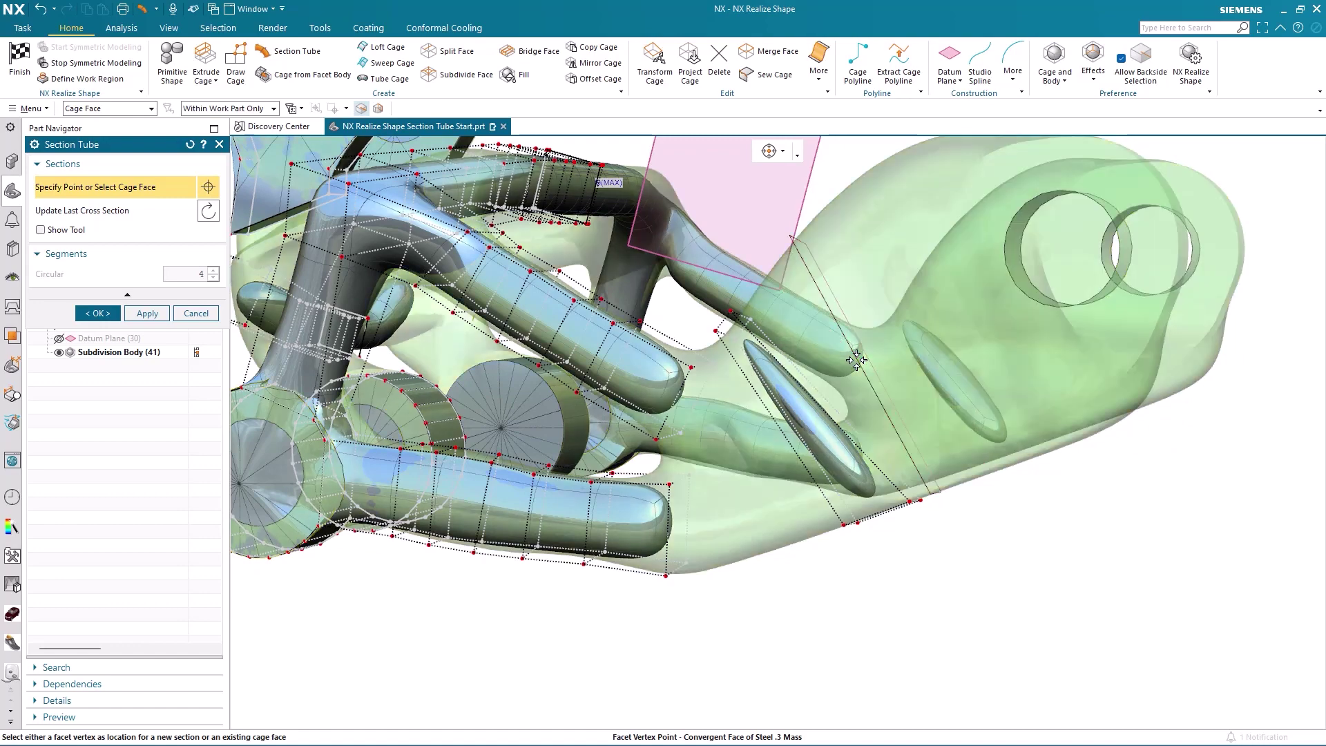
pyautogui.moveTo(897, 342); pyautogui.dragTo(912, 344, button='middle')
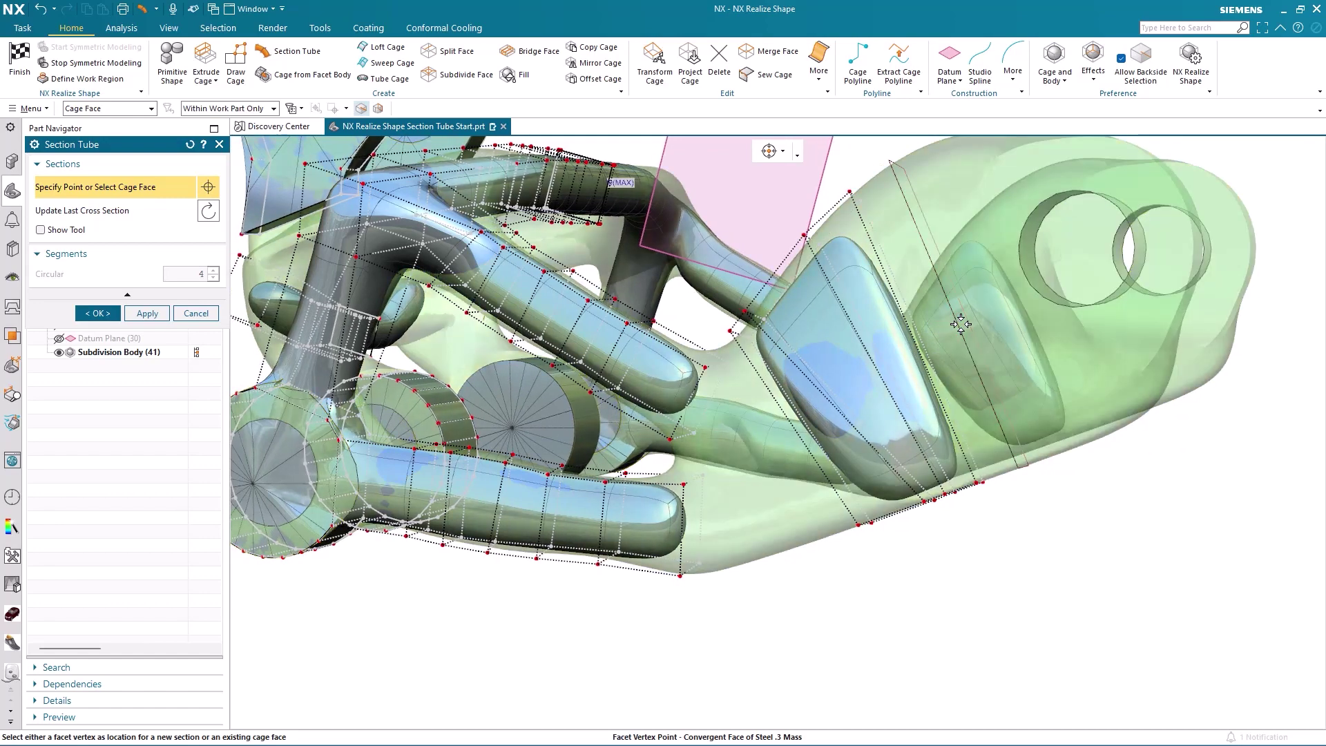
pyautogui.moveTo(1083, 423)
pyautogui.mouseDown(button='middle')
pyautogui.moveTo(1056, 501)
pyautogui.moveTo(902, 166)
pyautogui.mouseUp(button='middle')
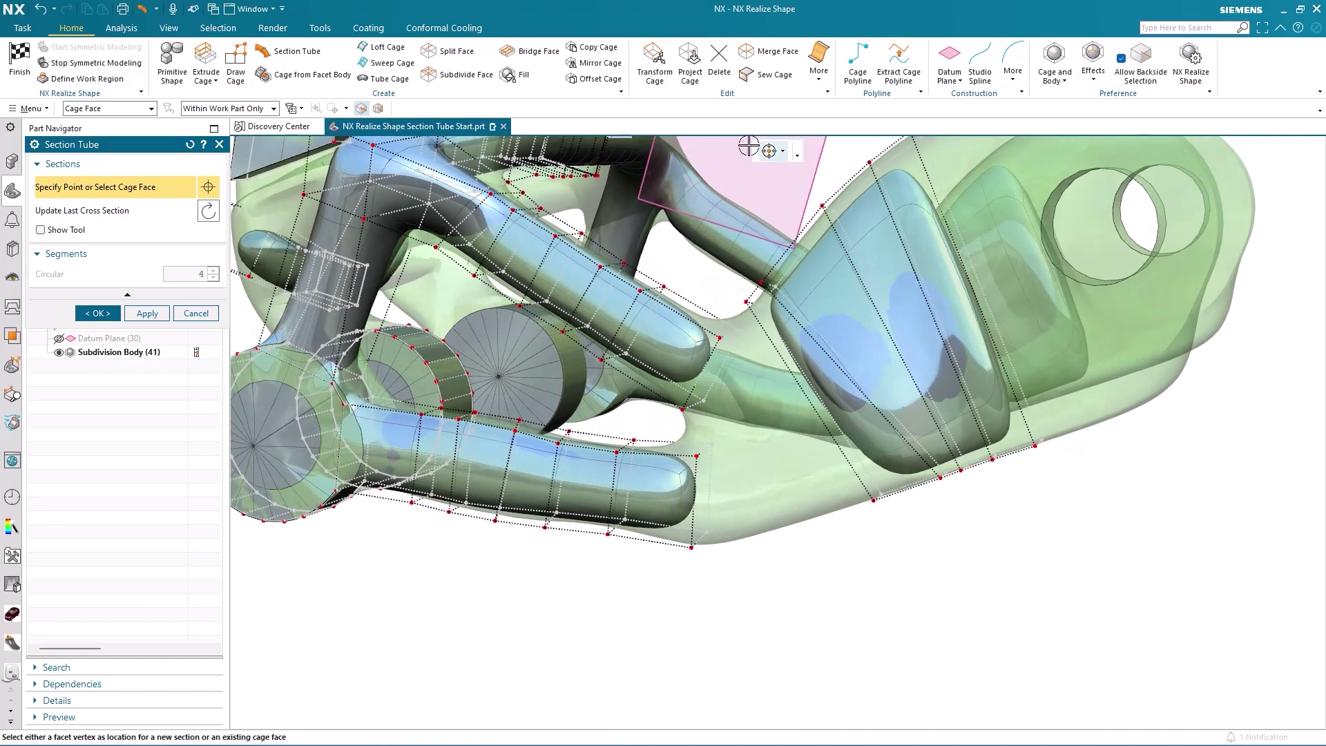
pyautogui.click(457, 50)
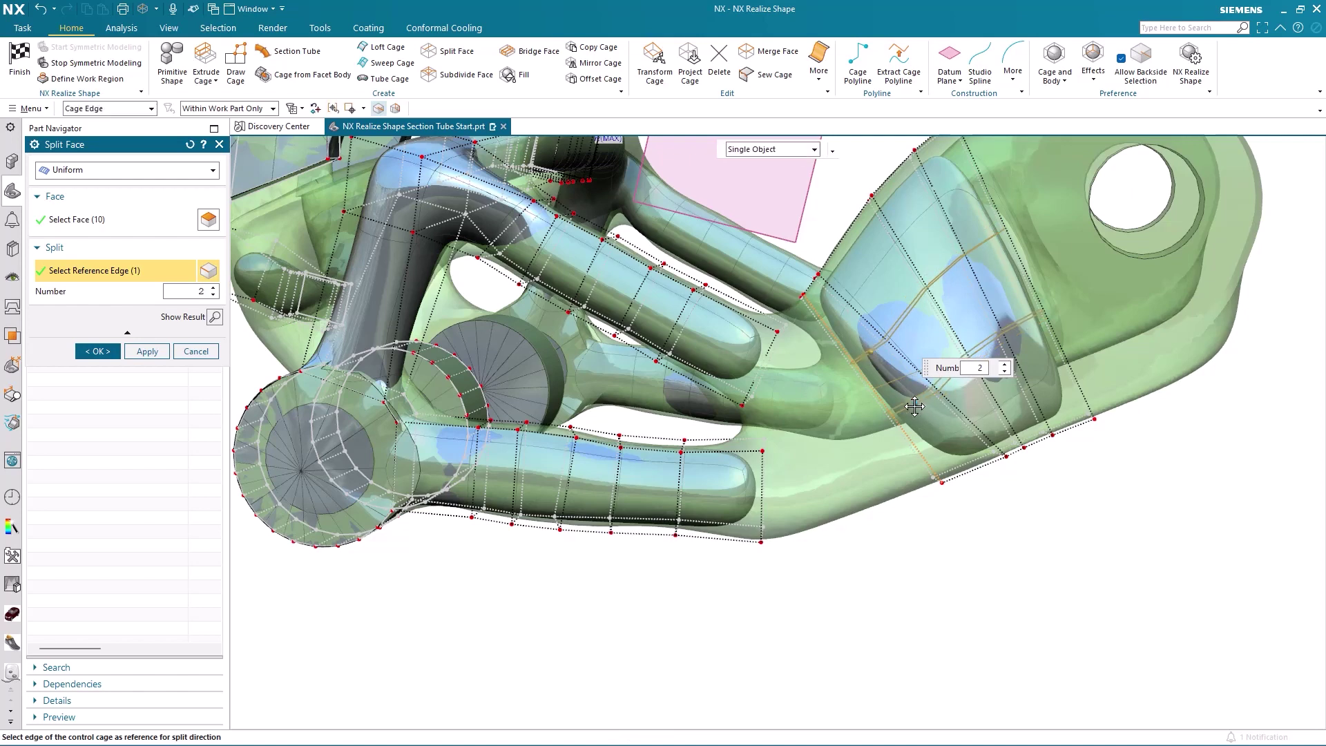
# Step: Split the ten lug-tube cage faces uniformly into 2 segments along the reference edge
pyautogui.moveTo(973, 550); pyautogui.dragTo(951, 542, button='middle')
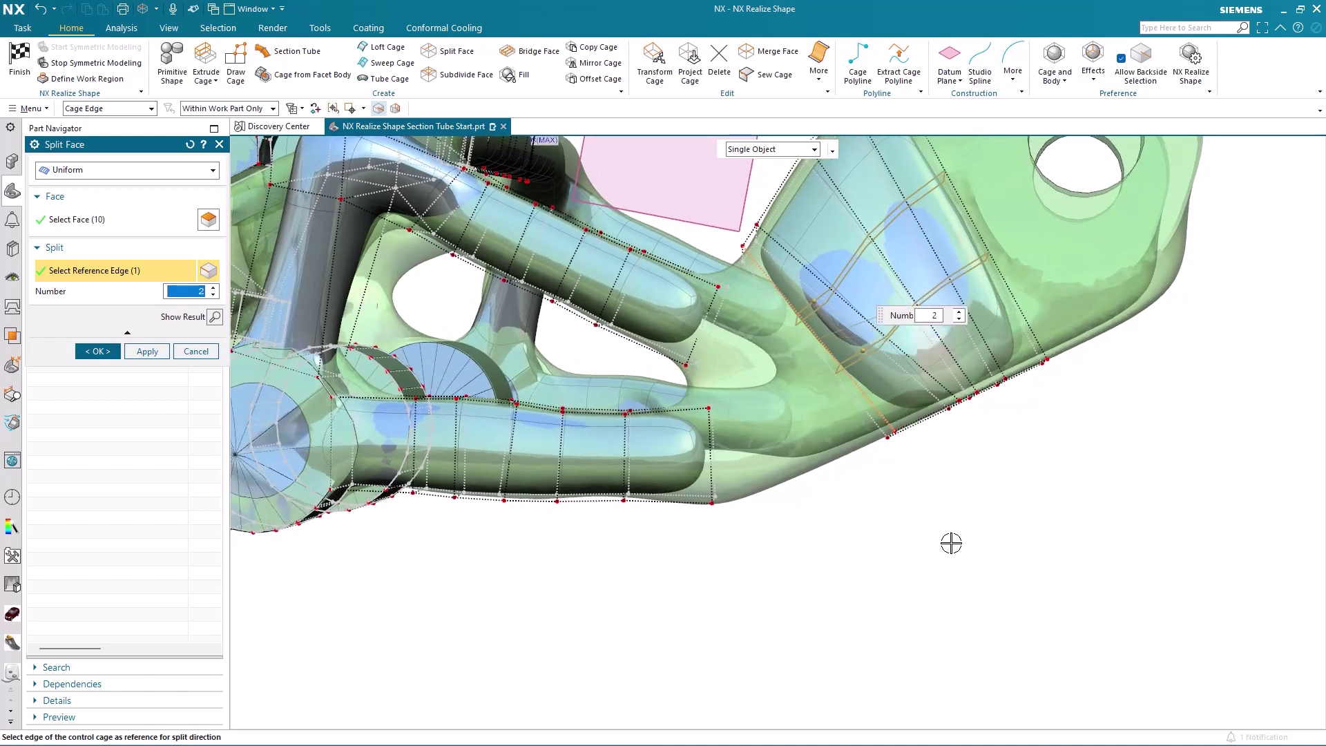
pyautogui.click(99, 351)
# Step: Bridge the first pair of neighbouring tube cage faces across the bracket
pyautogui.click(525, 60)
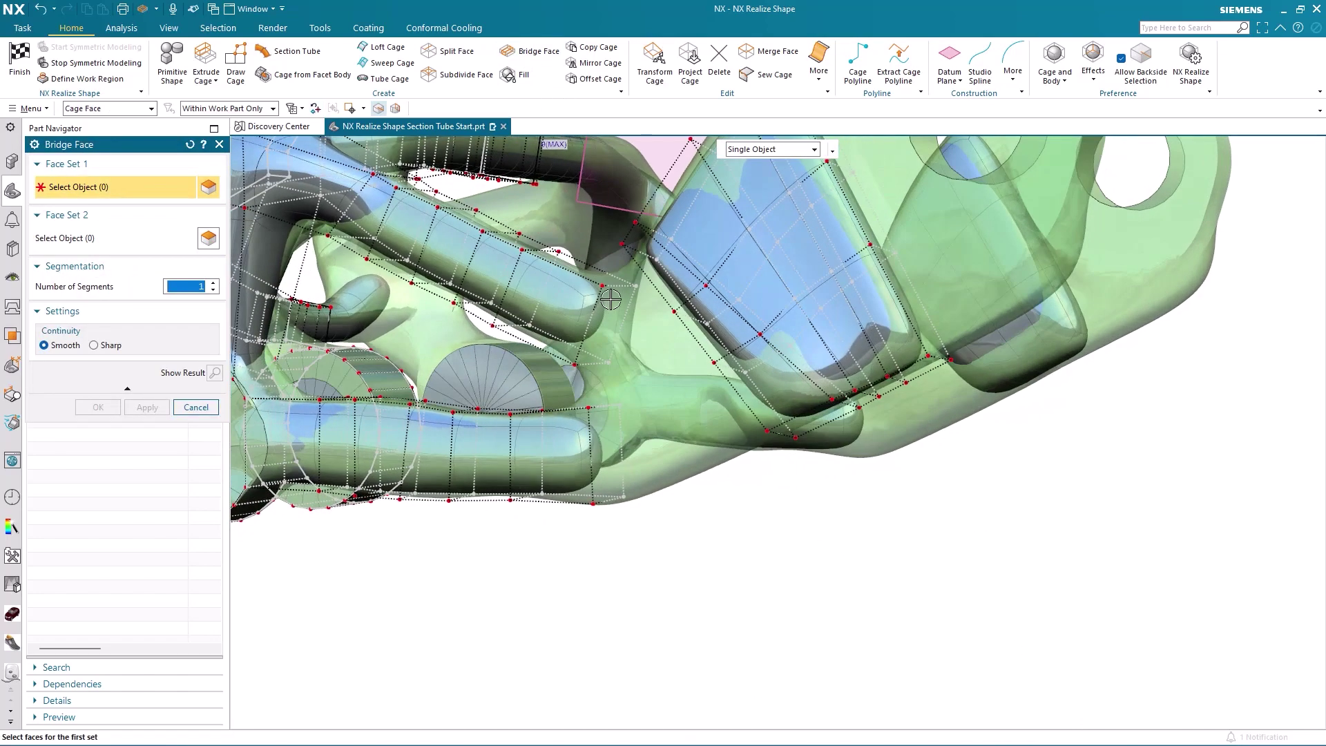
pyautogui.click(385, 322)
pyautogui.moveTo(386, 321); pyautogui.dragTo(847, 302, button='middle')
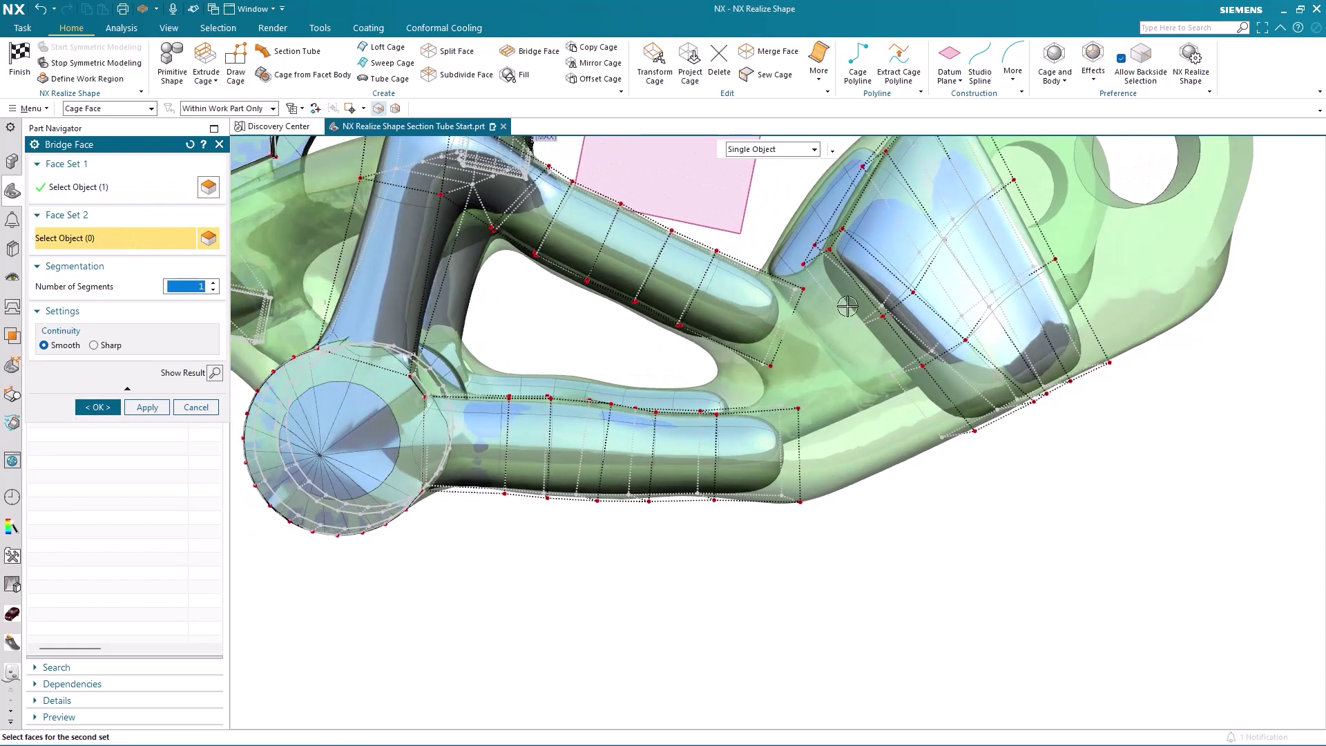
pyautogui.click(215, 373)
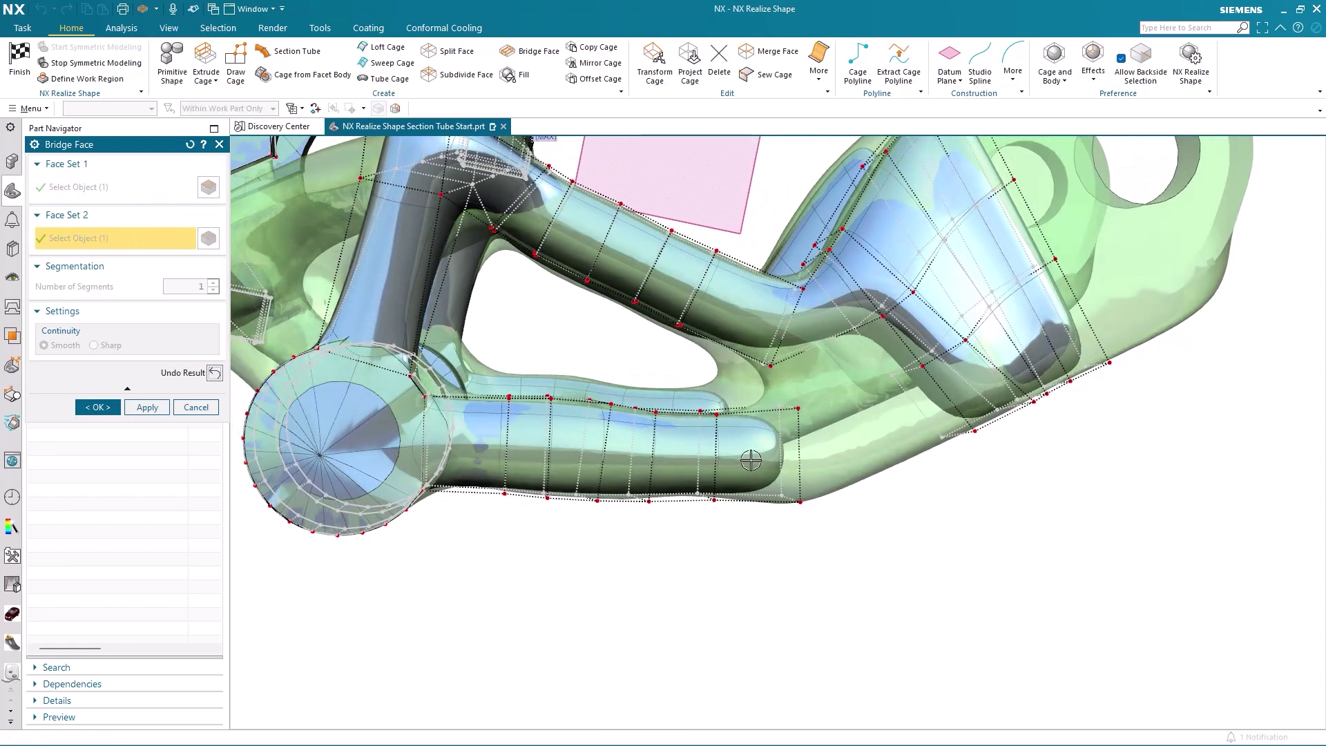
pyautogui.middleClick(337, 411)
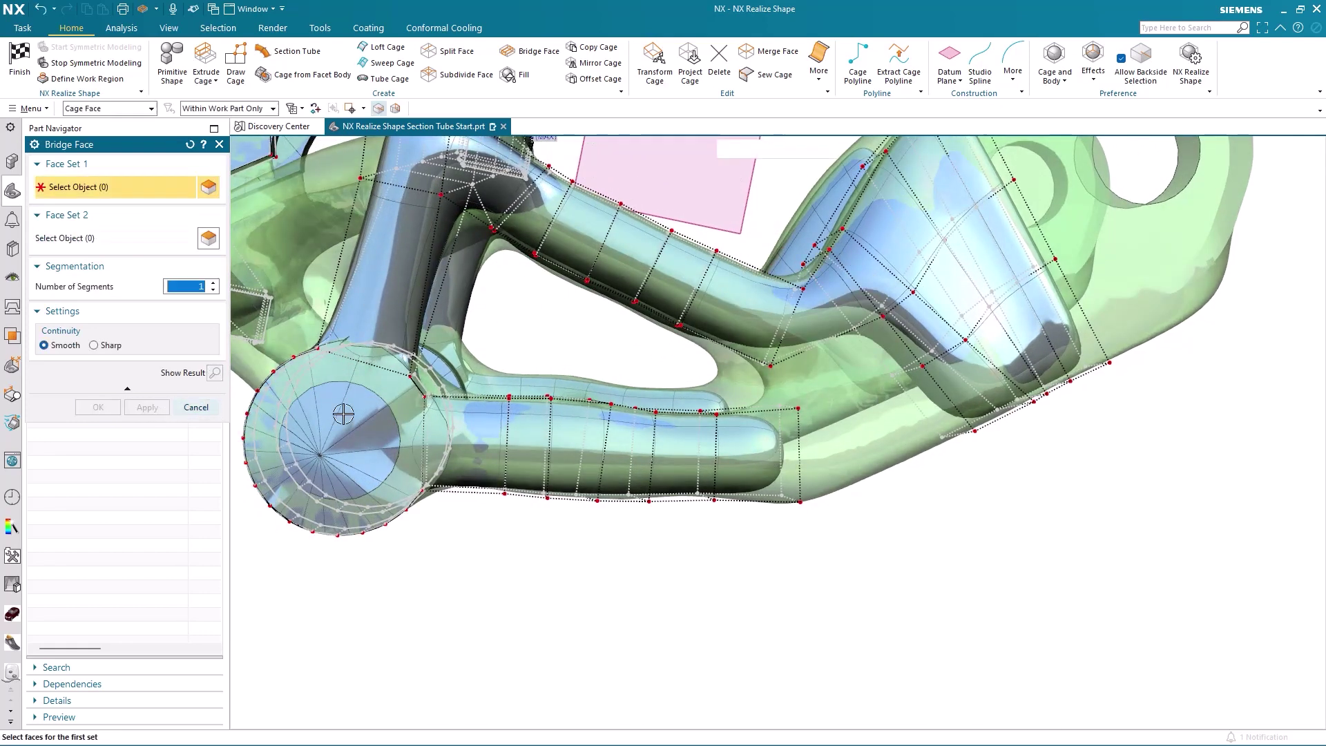
# Step: Bridge a second pair of cage faces and preview the connecting surface
pyautogui.moveTo(919, 395); pyautogui.dragTo(642, 443, button='middle')
pyautogui.click(891, 395)
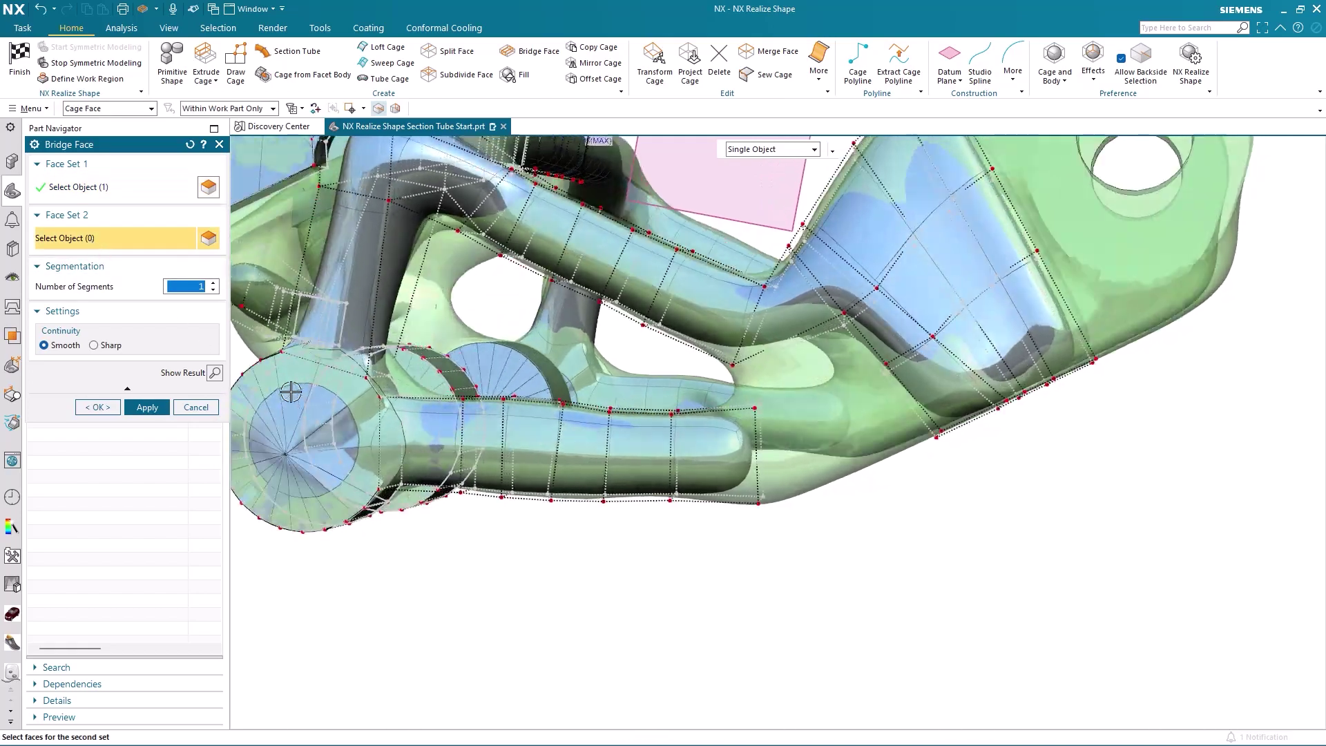
pyautogui.click(643, 444)
pyautogui.click(214, 372)
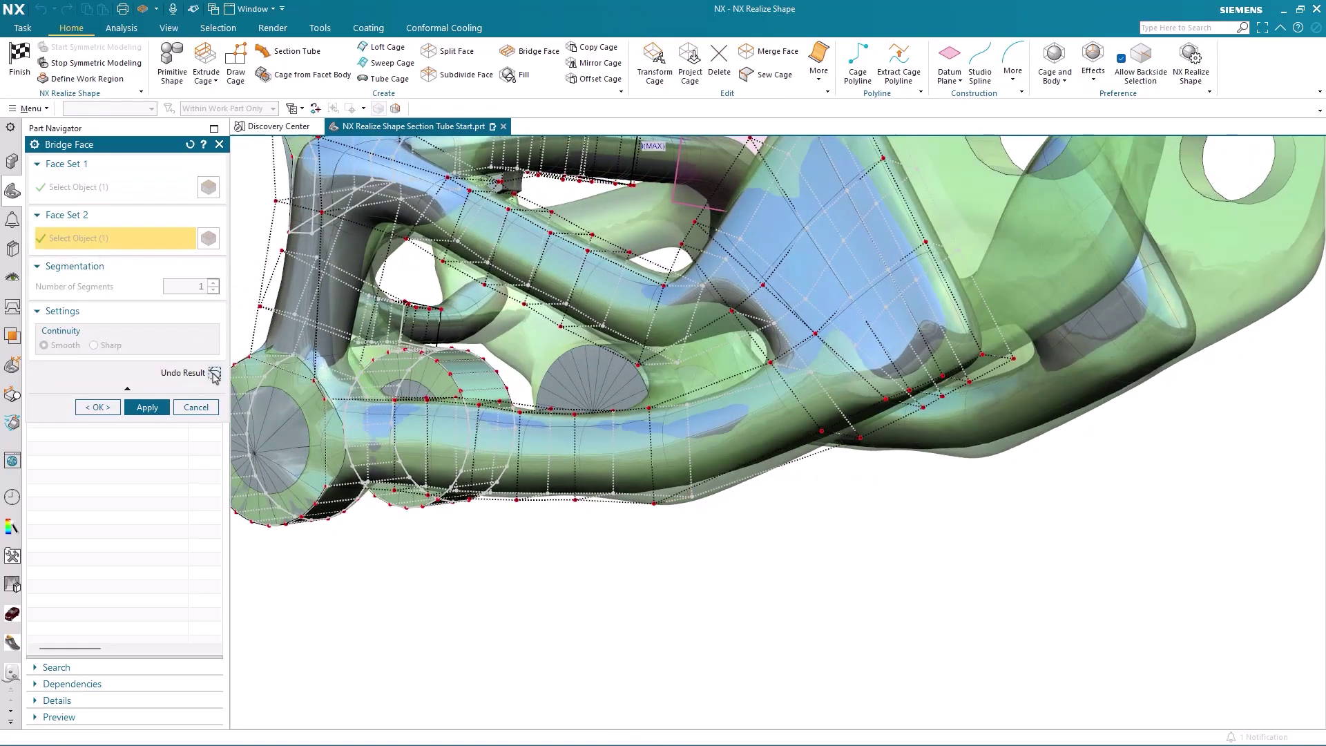
pyautogui.moveTo(803, 456); pyautogui.dragTo(800, 535, button='middle')
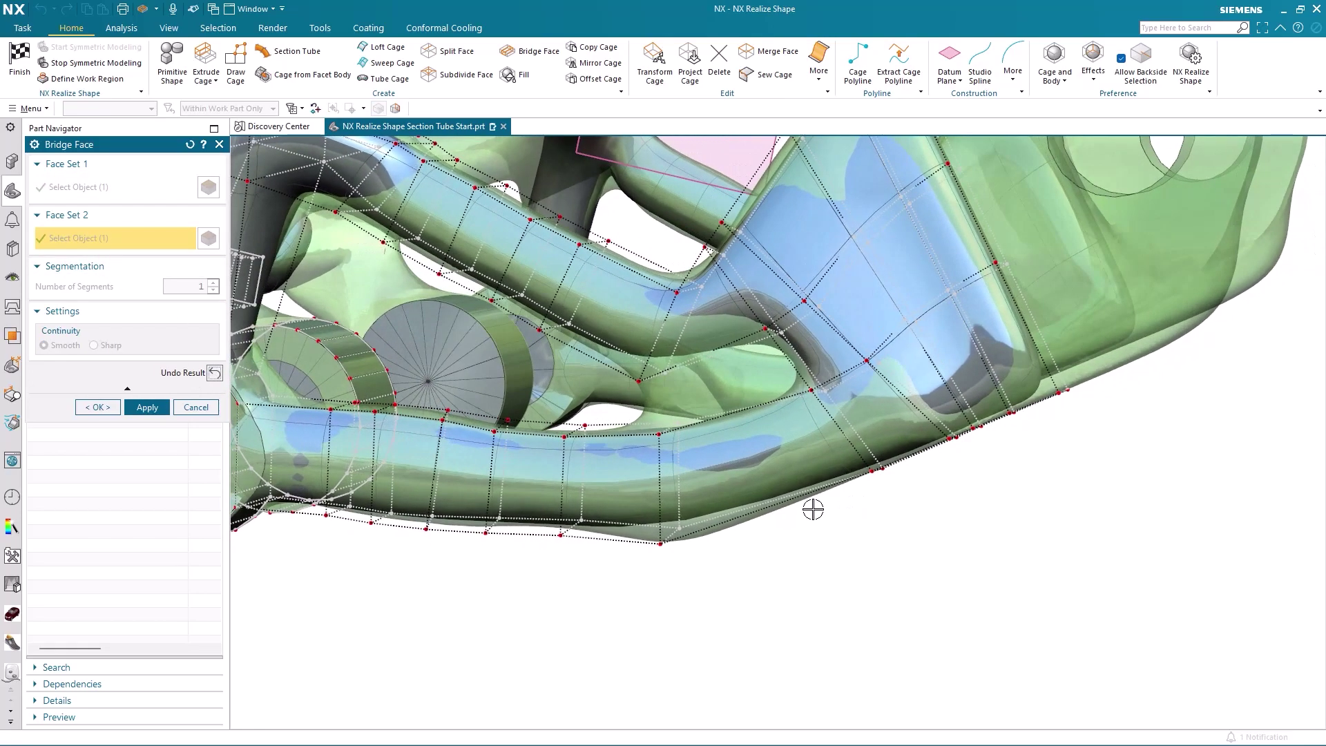
# Step: Commit the bridges and shift selected cage elements along the tube junction
pyautogui.middleClick(801, 535)
pyautogui.click(655, 67)
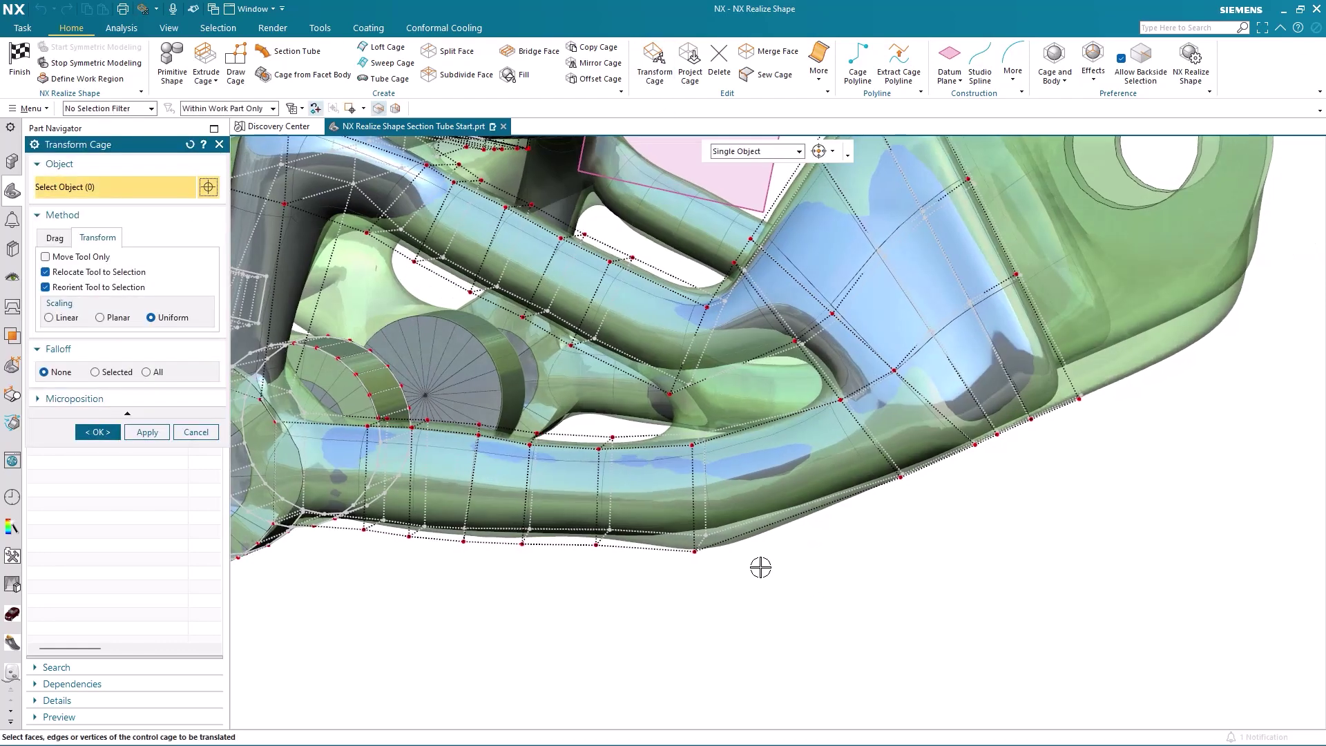
pyautogui.moveTo(801, 534); pyautogui.dragTo(717, 524, button='middle')
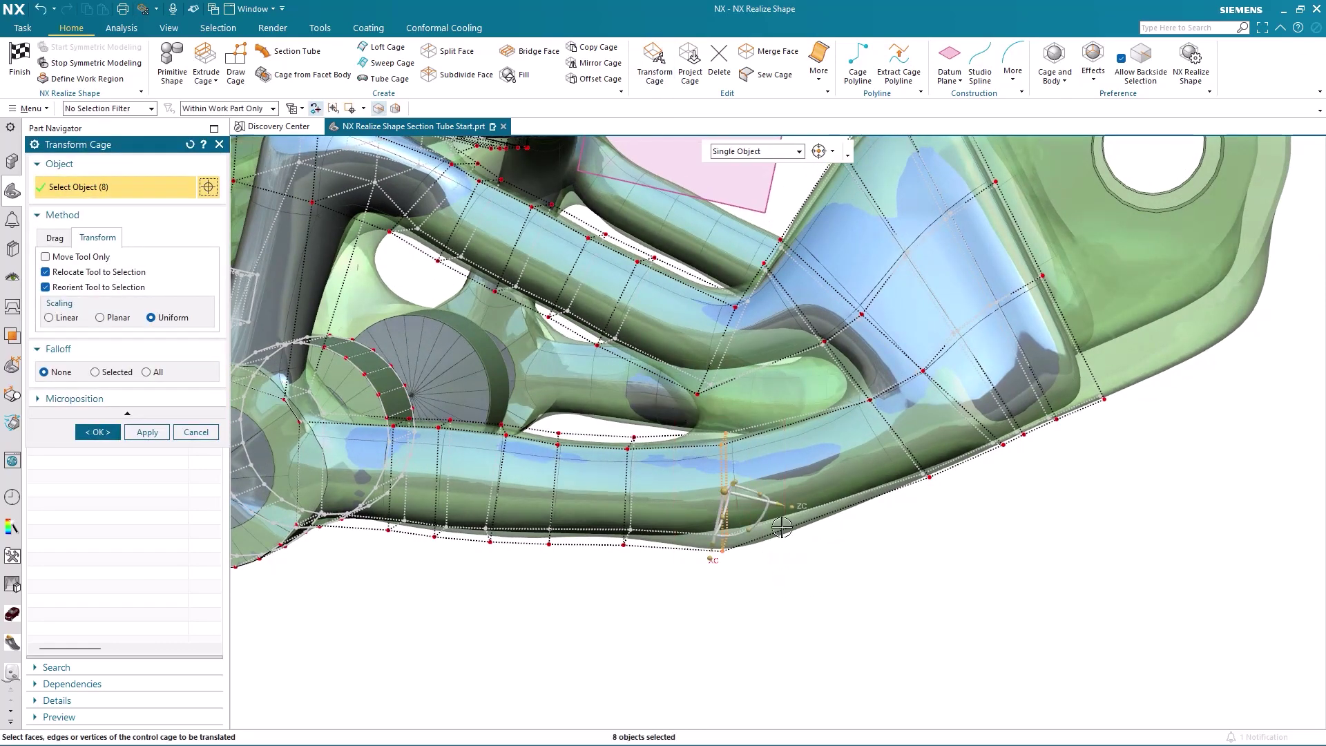
pyautogui.moveTo(781, 529)
pyautogui.mouseDown()
pyautogui.moveTo(762, 512)
pyautogui.moveTo(737, 518)
pyautogui.moveTo(738, 497)
pyautogui.mouseUp()
pyautogui.moveTo(738, 481); pyautogui.dragTo(733, 489, button='middle')
pyautogui.moveTo(681, 544); pyautogui.dragTo(686, 561)
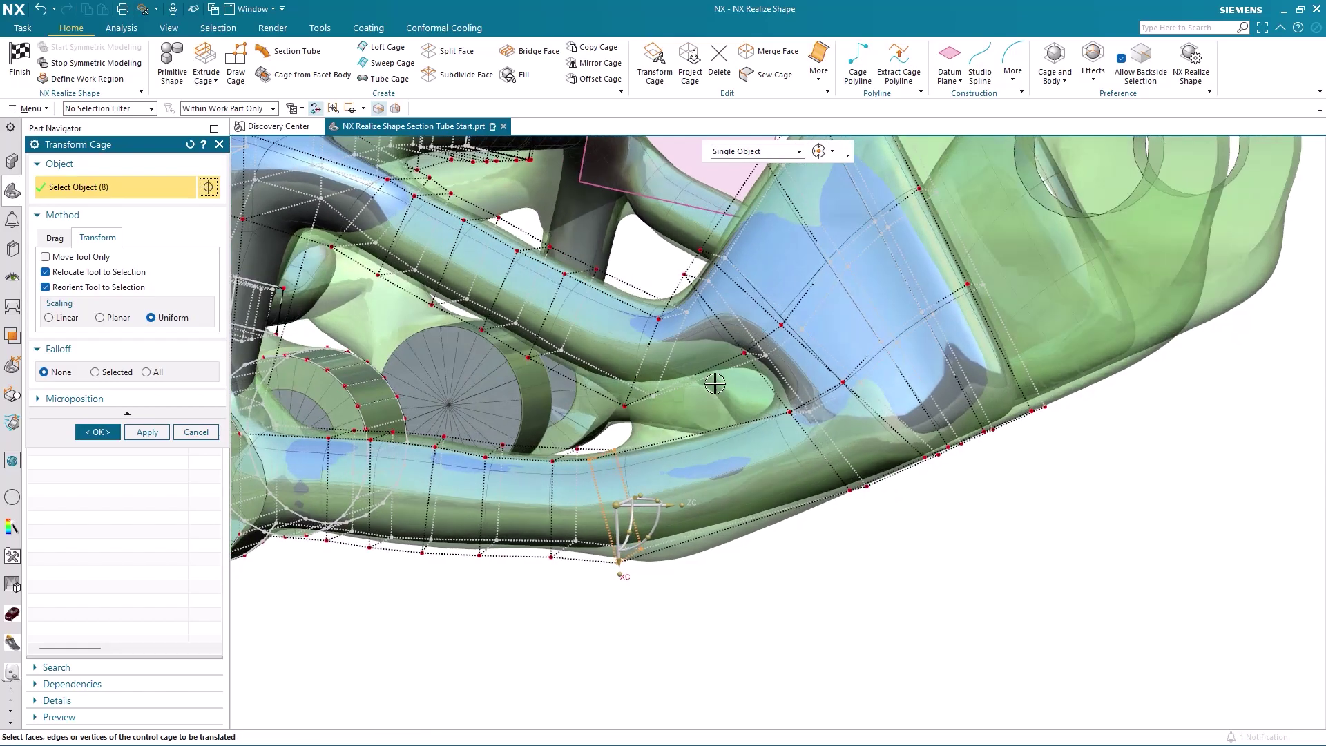
pyautogui.moveTo(729, 347)
pyautogui.mouseDown(button='middle')
pyautogui.moveTo(700, 406)
pyautogui.moveTo(722, 420)
pyautogui.moveTo(582, 283)
pyautogui.mouseUp(button='middle')
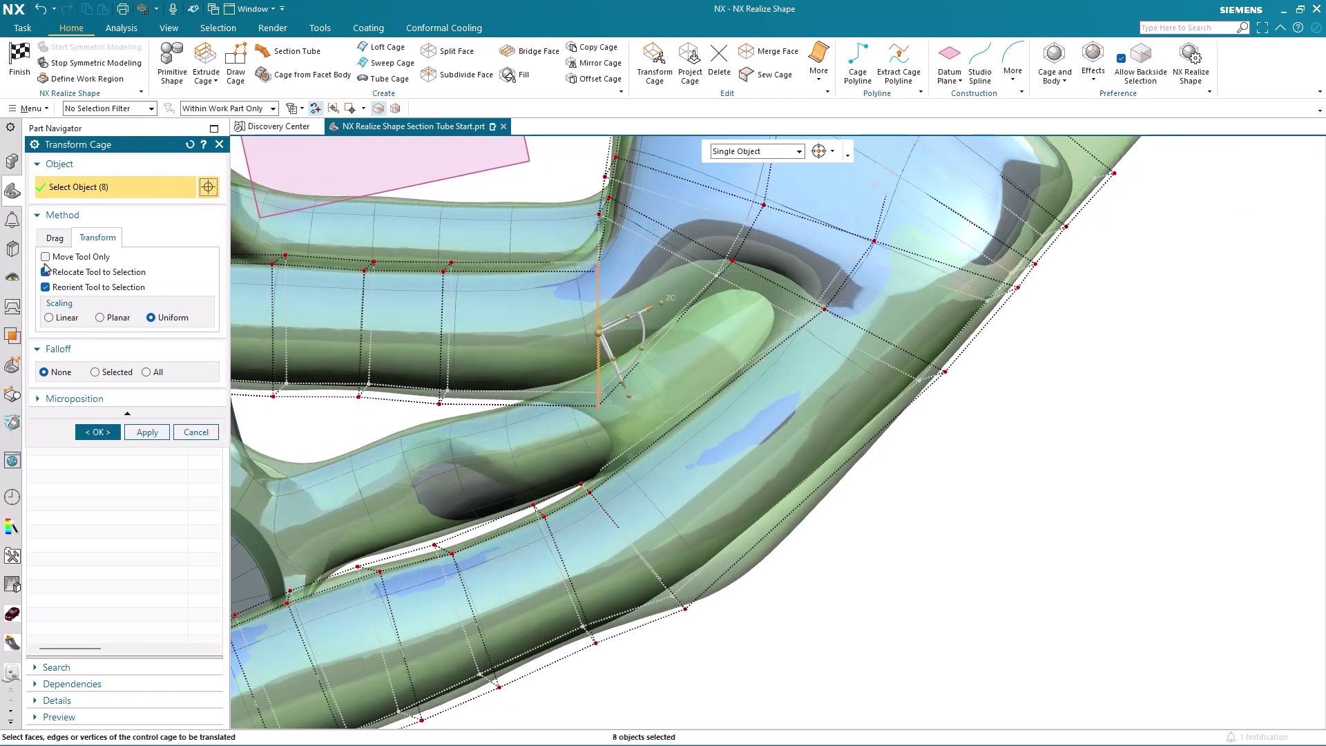
pyautogui.moveTo(643, 351)
pyautogui.mouseDown()
pyautogui.moveTo(643, 368)
pyautogui.moveTo(577, 337)
pyautogui.mouseUp()
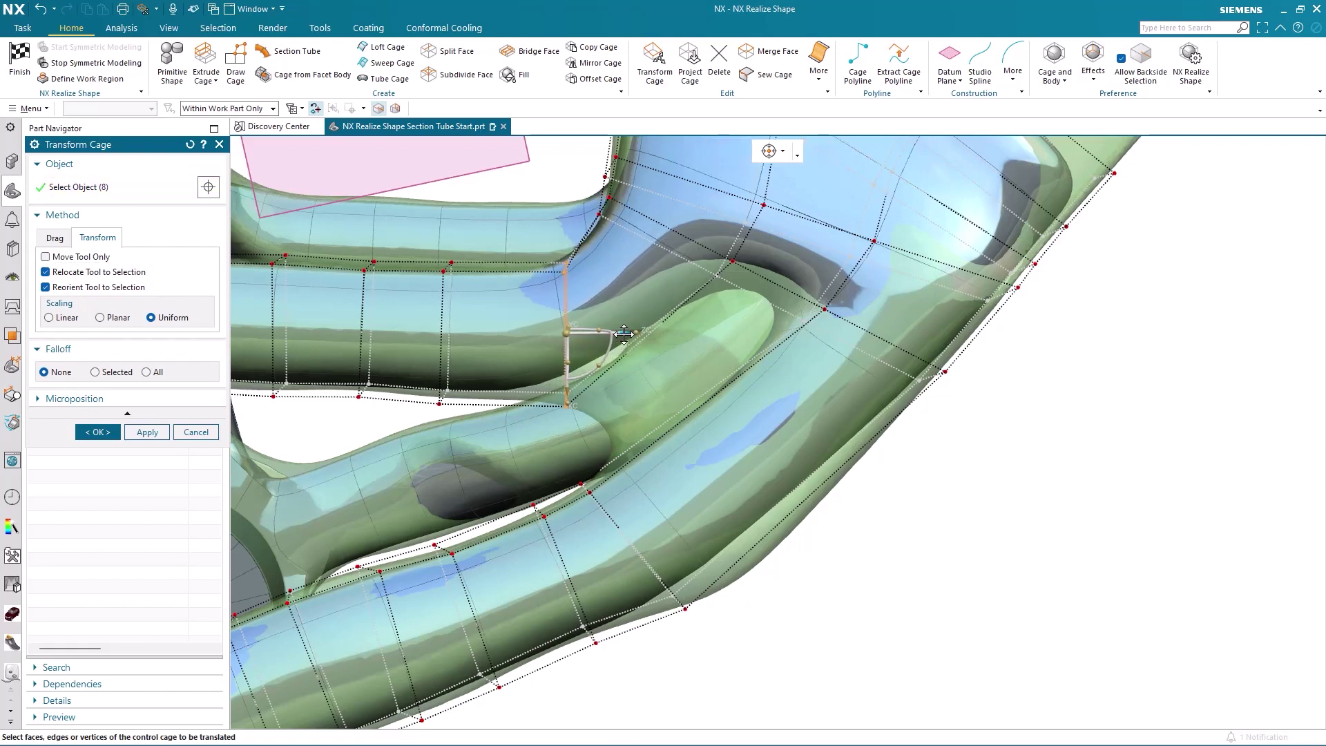
# Step: Pull a junction cage face upward to reshape it, then inspect the whole bracket
pyautogui.moveTo(771, 401); pyautogui.dragTo(845, 383, button='middle')
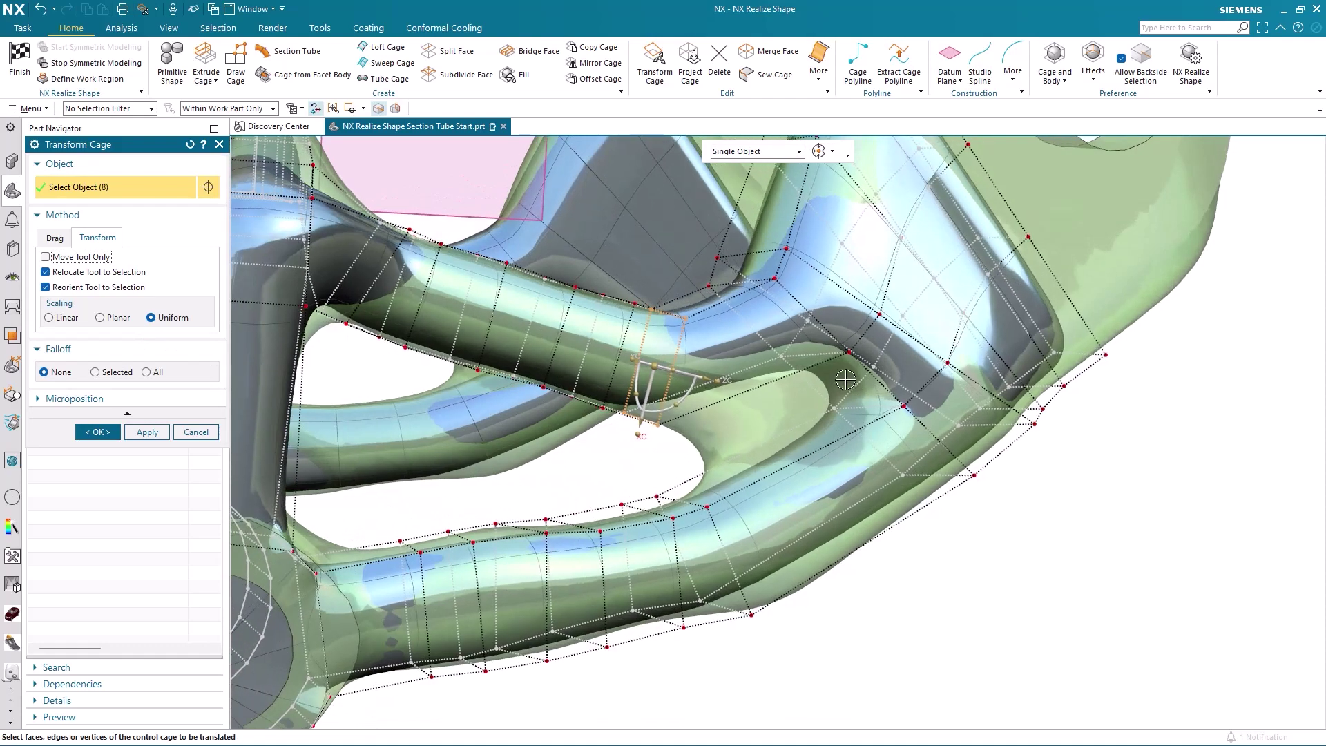
pyautogui.click(844, 381)
pyautogui.moveTo(845, 380); pyautogui.dragTo(825, 425, button='middle')
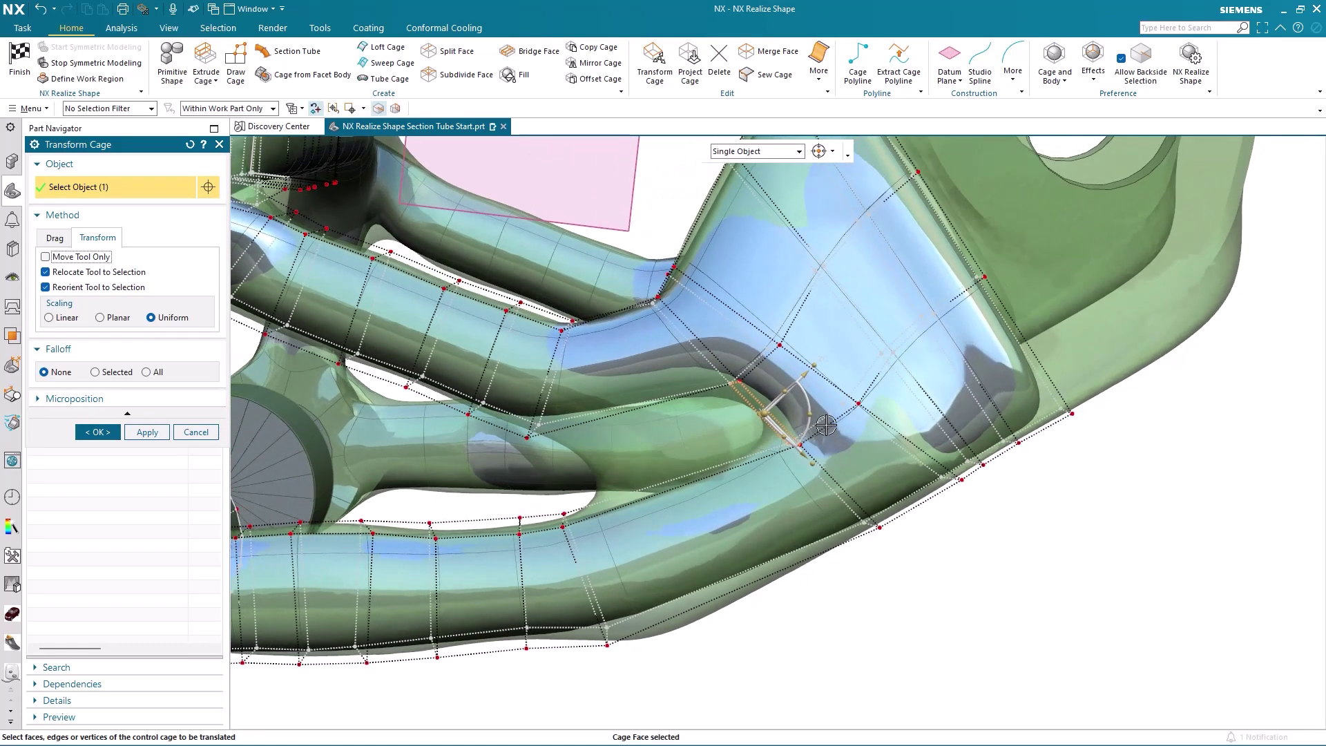
pyautogui.moveTo(811, 414)
pyautogui.mouseDown()
pyautogui.moveTo(814, 428)
pyautogui.moveTo(654, 438)
pyautogui.mouseUp()
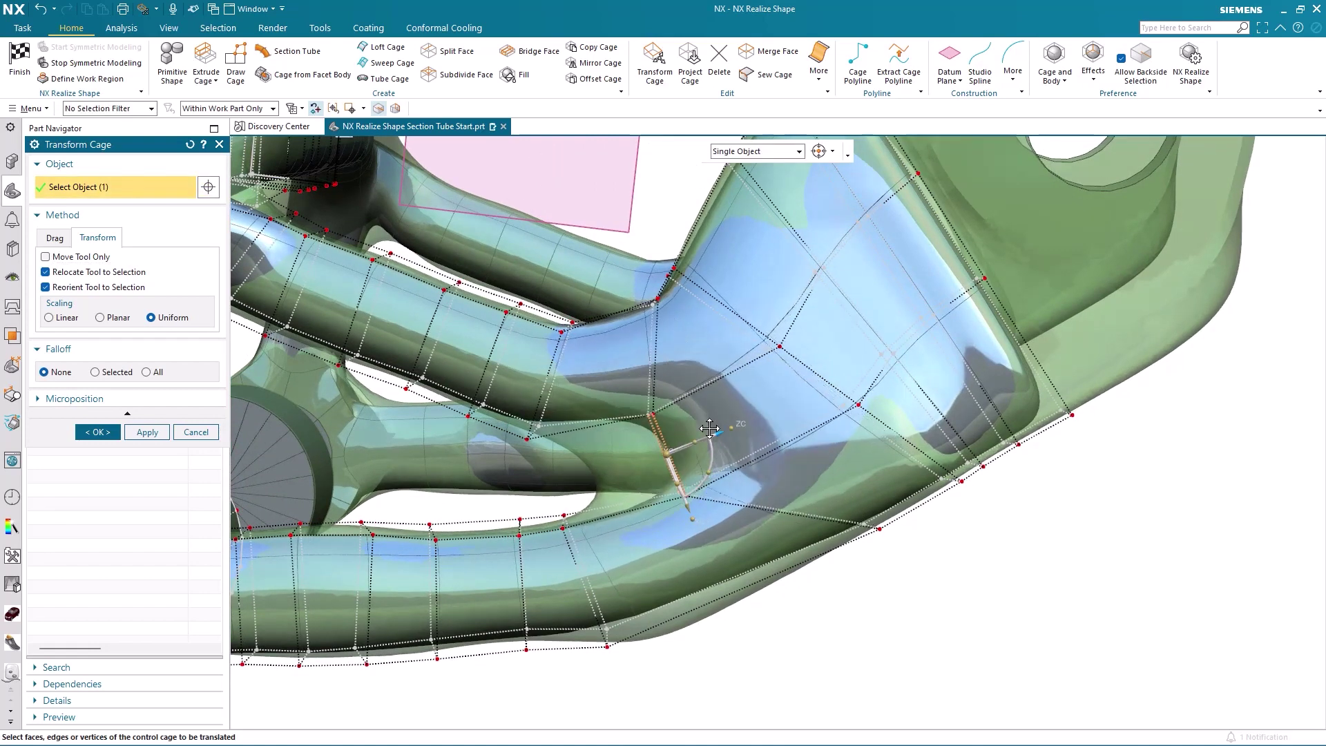
pyautogui.moveTo(615, 523); pyautogui.dragTo(637, 451)
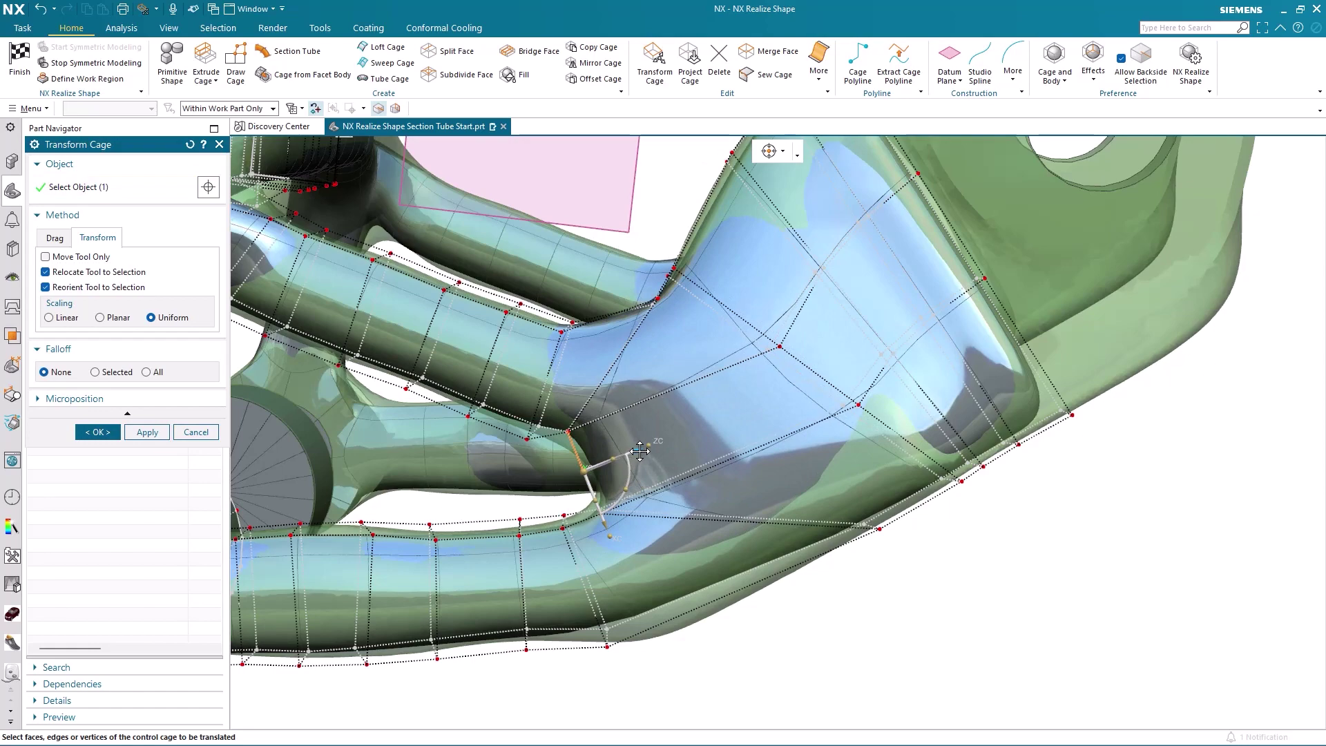
pyautogui.moveTo(644, 441)
pyautogui.keyDown('shift'); pyautogui.mouseDown(button='middle')
pyautogui.moveTo(636, 456)
pyautogui.moveTo(556, 360)
pyautogui.mouseUp(button='middle'); pyautogui.keyUp('shift')
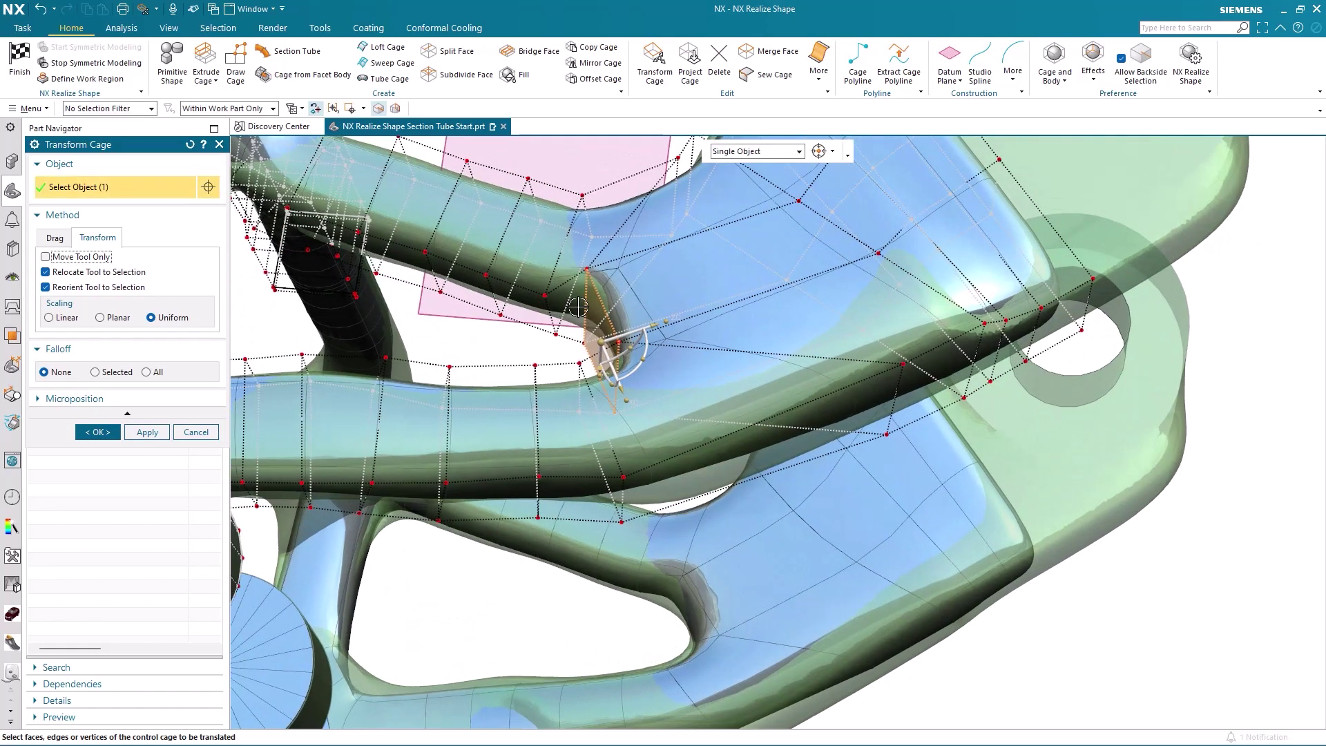
pyautogui.moveTo(647, 350); pyautogui.dragTo(581, 444, button='middle')
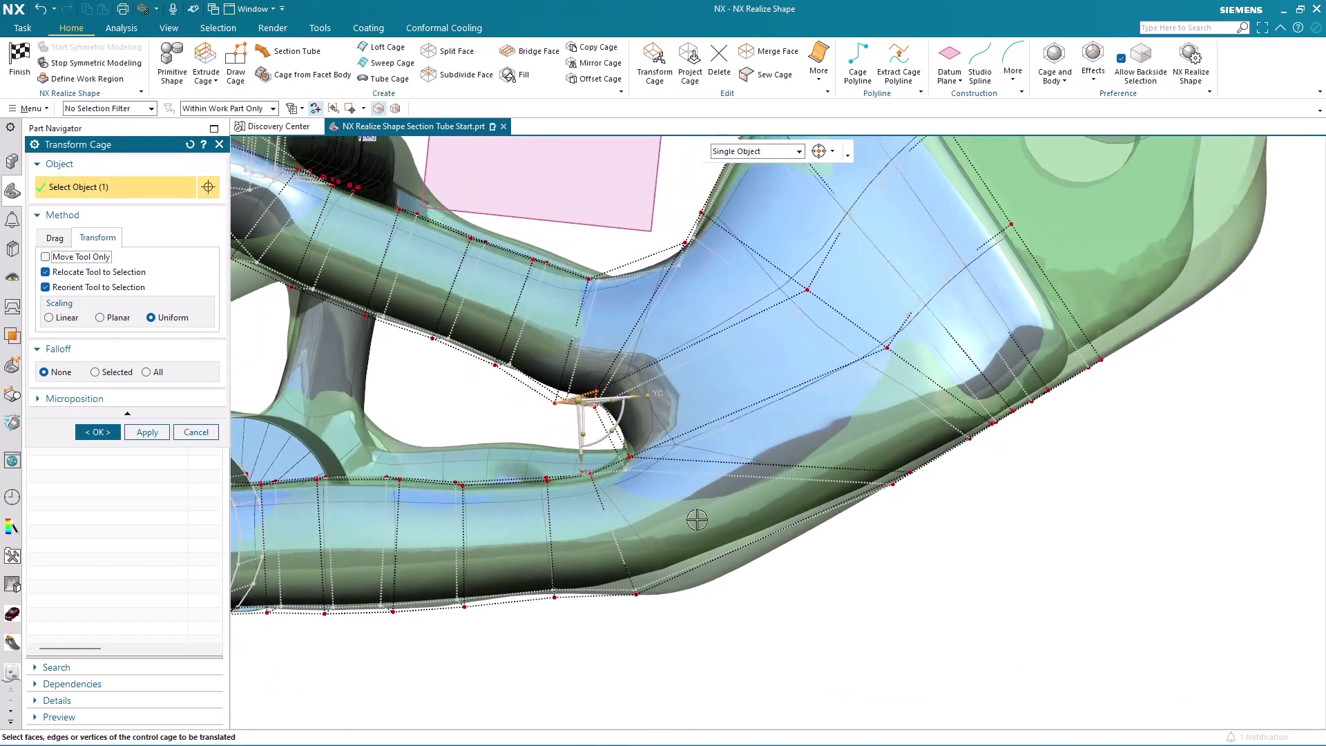
pyautogui.scroll(5, 580, 452)
pyautogui.scroll(5, 623, 477)
pyautogui.moveTo(702, 521); pyautogui.dragTo(711, 435, button='middle')
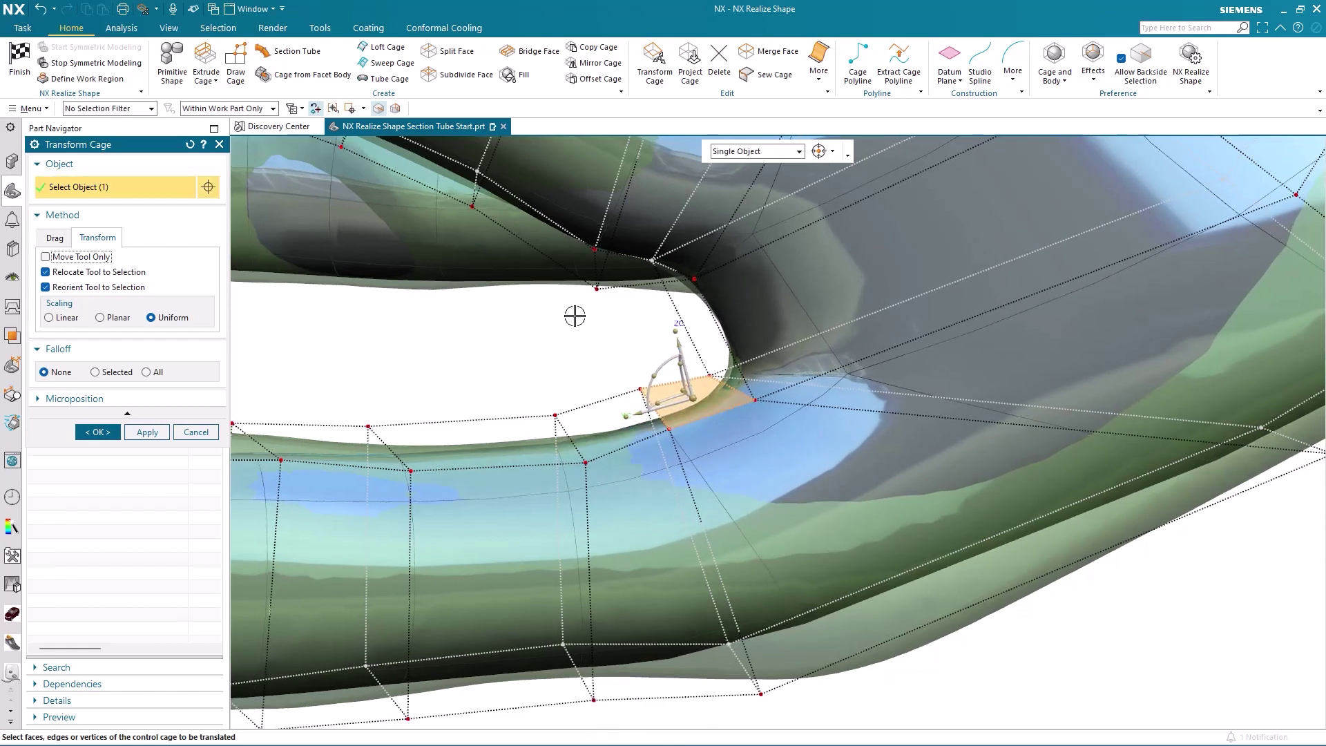
pyautogui.scroll(-6, 685, 369)
pyautogui.moveTo(491, 346); pyautogui.dragTo(539, 311, button='middle')
pyautogui.press('Escape')
pyautogui.moveTo(622, 342); pyautogui.dragTo(856, 173, button='middle')
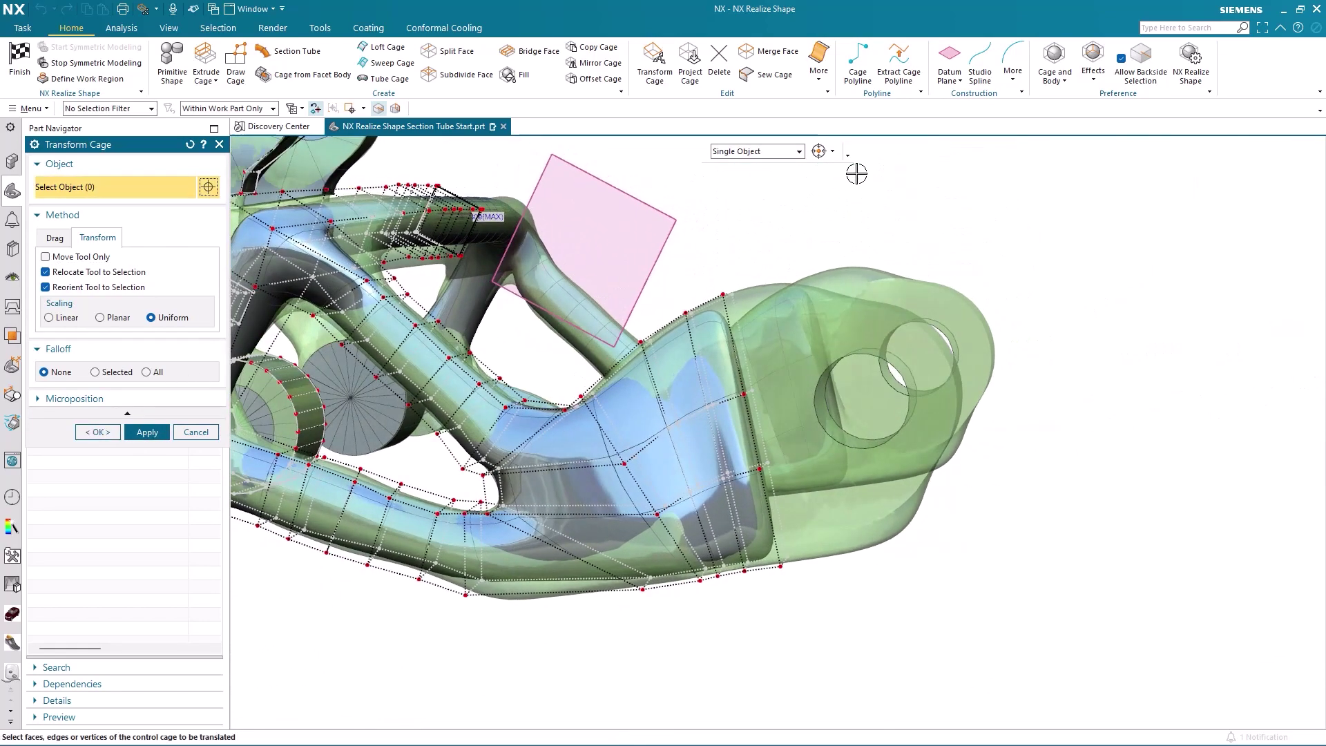
# Step: Wrap a section tube around the right lug's eye hole with three section points
pyautogui.click(297, 51)
pyautogui.moveTo(850, 279); pyautogui.dragTo(870, 313, button='middle')
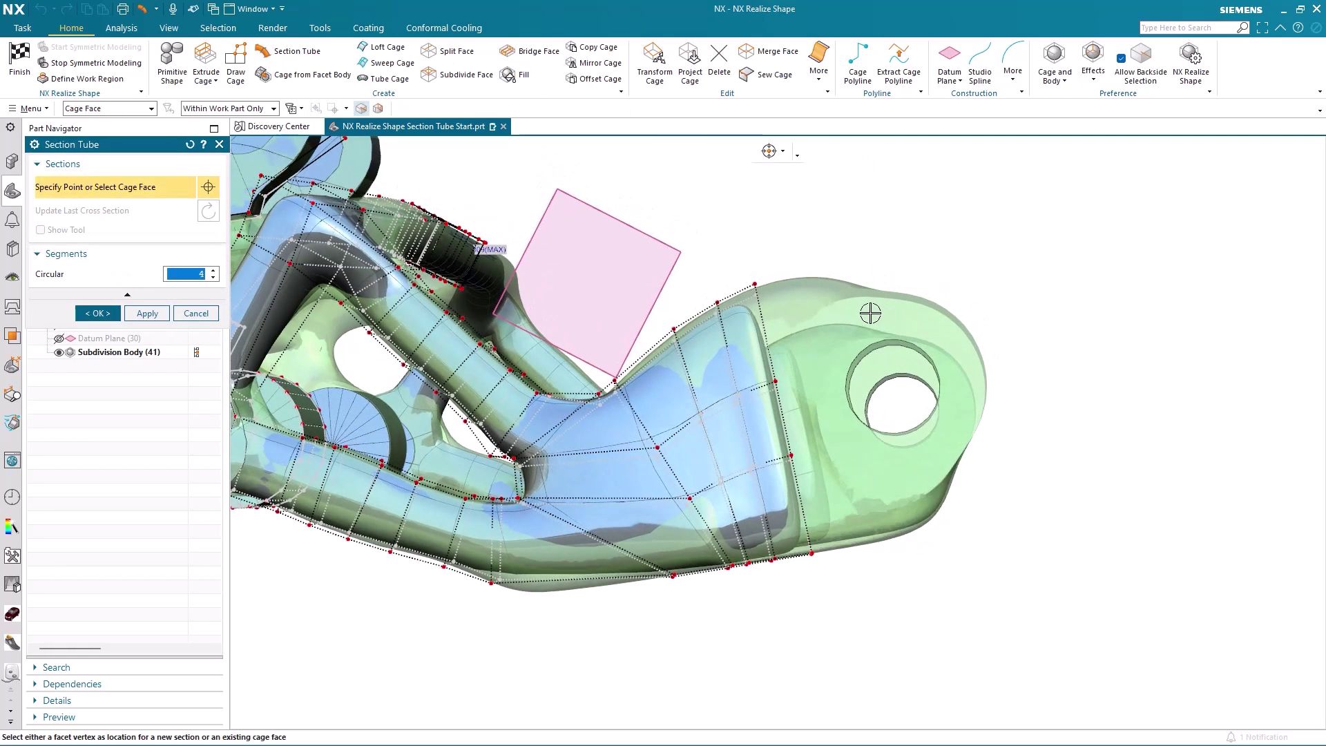
pyautogui.click(870, 313)
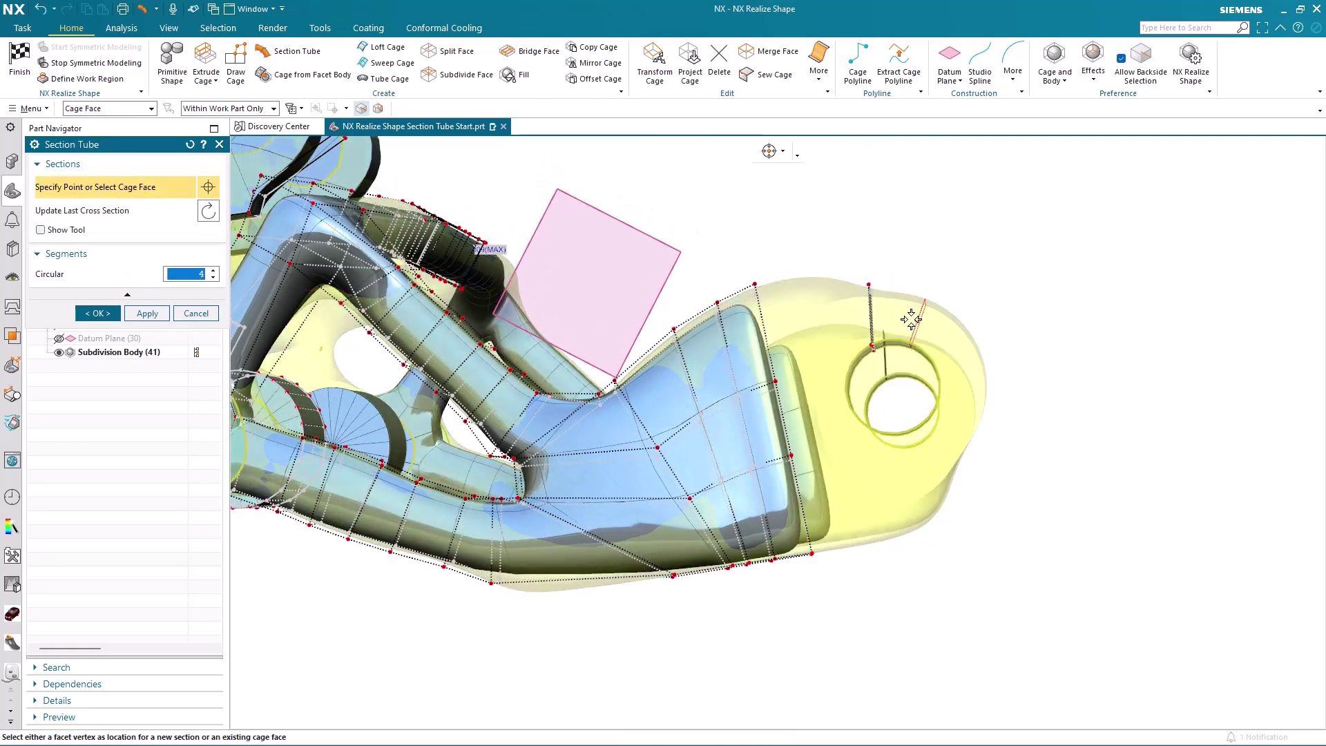
pyautogui.click(951, 343)
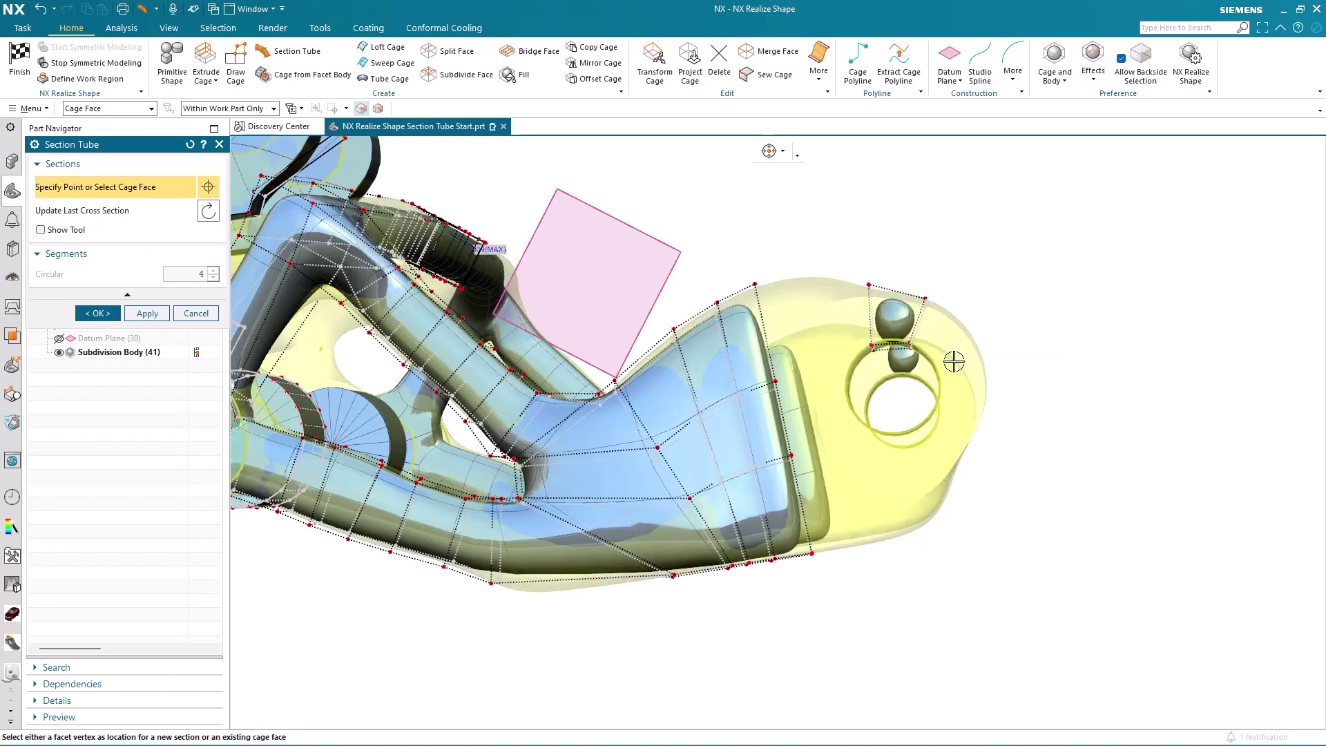
pyautogui.click(944, 442)
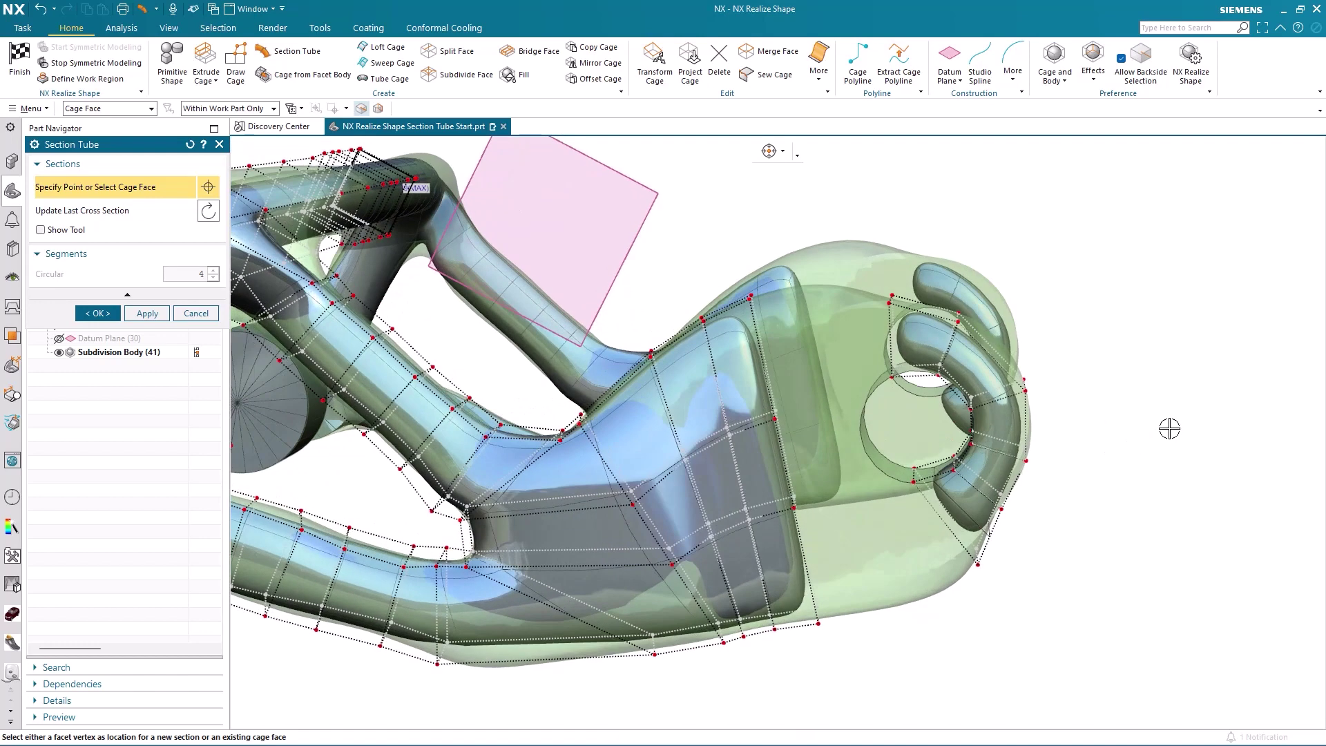
pyautogui.moveTo(1140, 446)
pyautogui.mouseDown(button='middle')
pyautogui.moveTo(1107, 320)
pyautogui.moveTo(1114, 296)
pyautogui.mouseUp(button='middle')
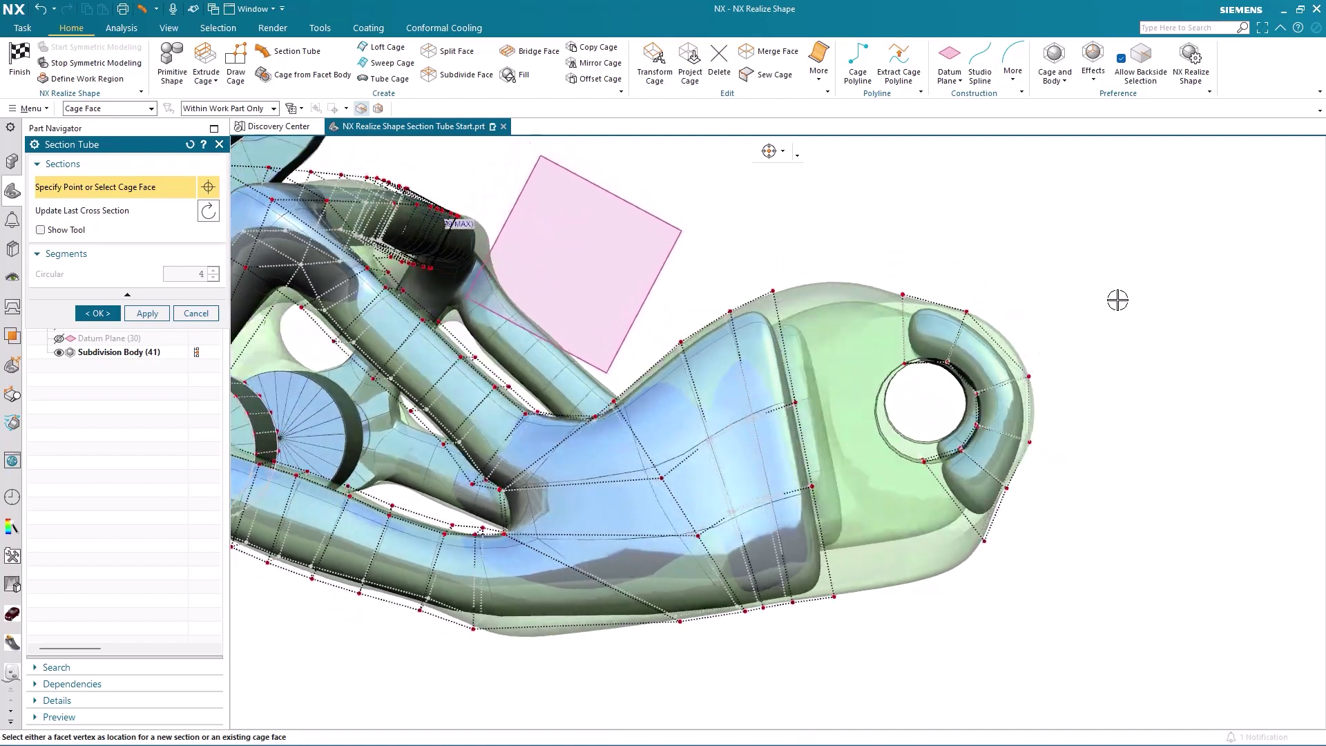
# Step: Bridge the curved lug-hole tube to the wide lug tube with a first bridge face
pyautogui.click(529, 51)
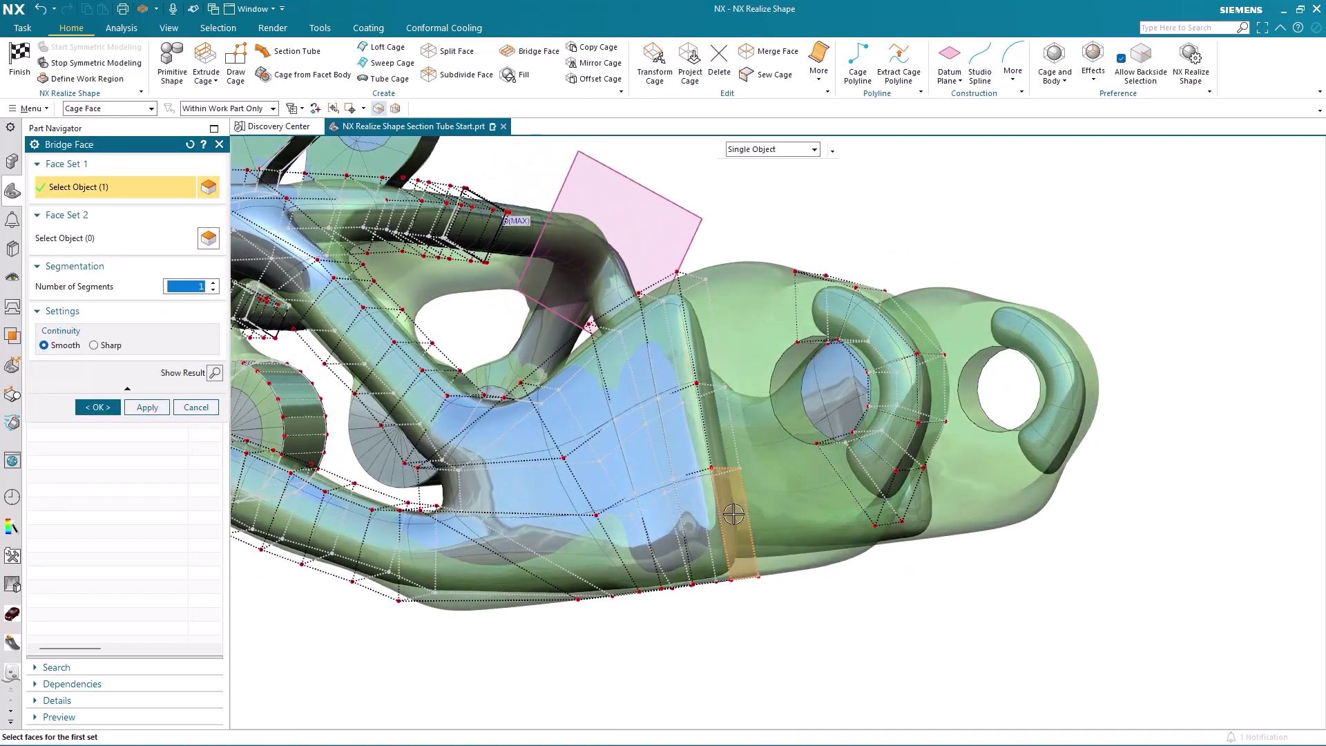
pyautogui.middleClick(867, 644)
pyautogui.moveTo(869, 642); pyautogui.dragTo(897, 493, button='middle')
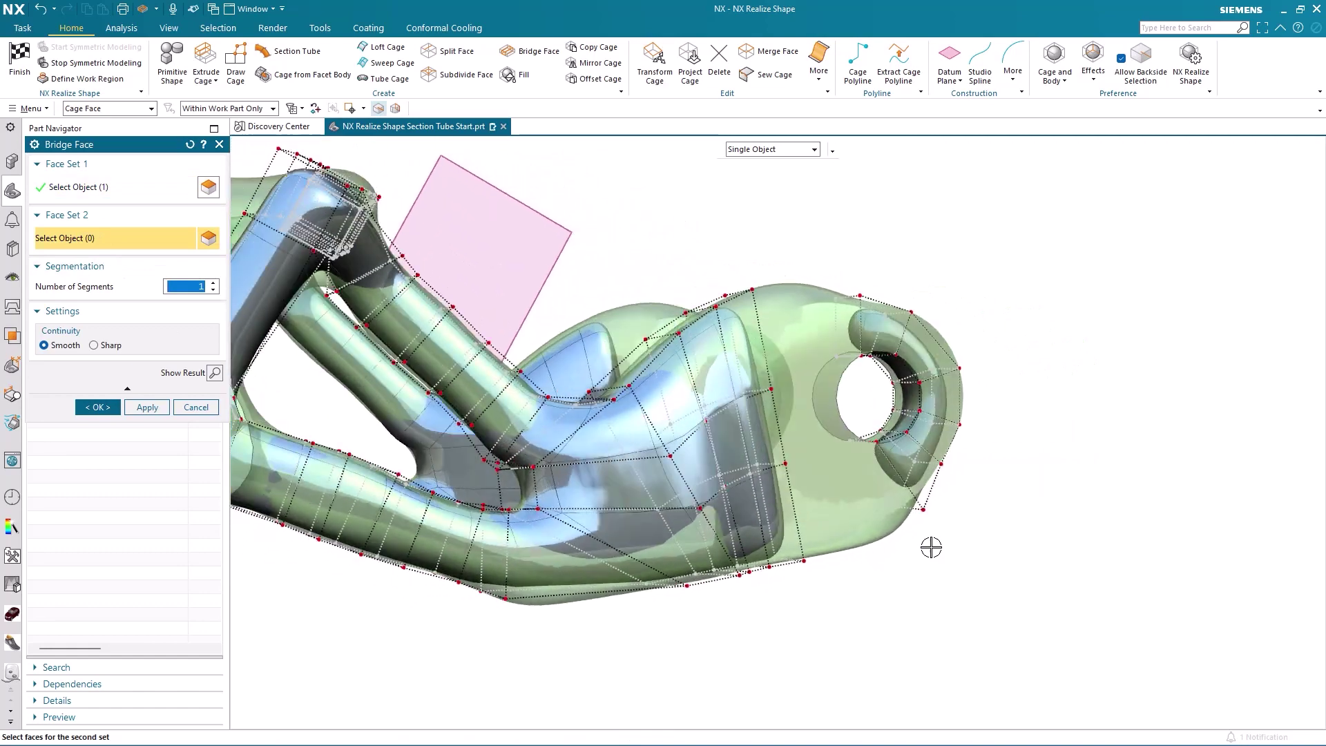
pyautogui.middleClick(211, 375)
pyautogui.moveTo(517, 434); pyautogui.dragTo(359, 387, button='middle')
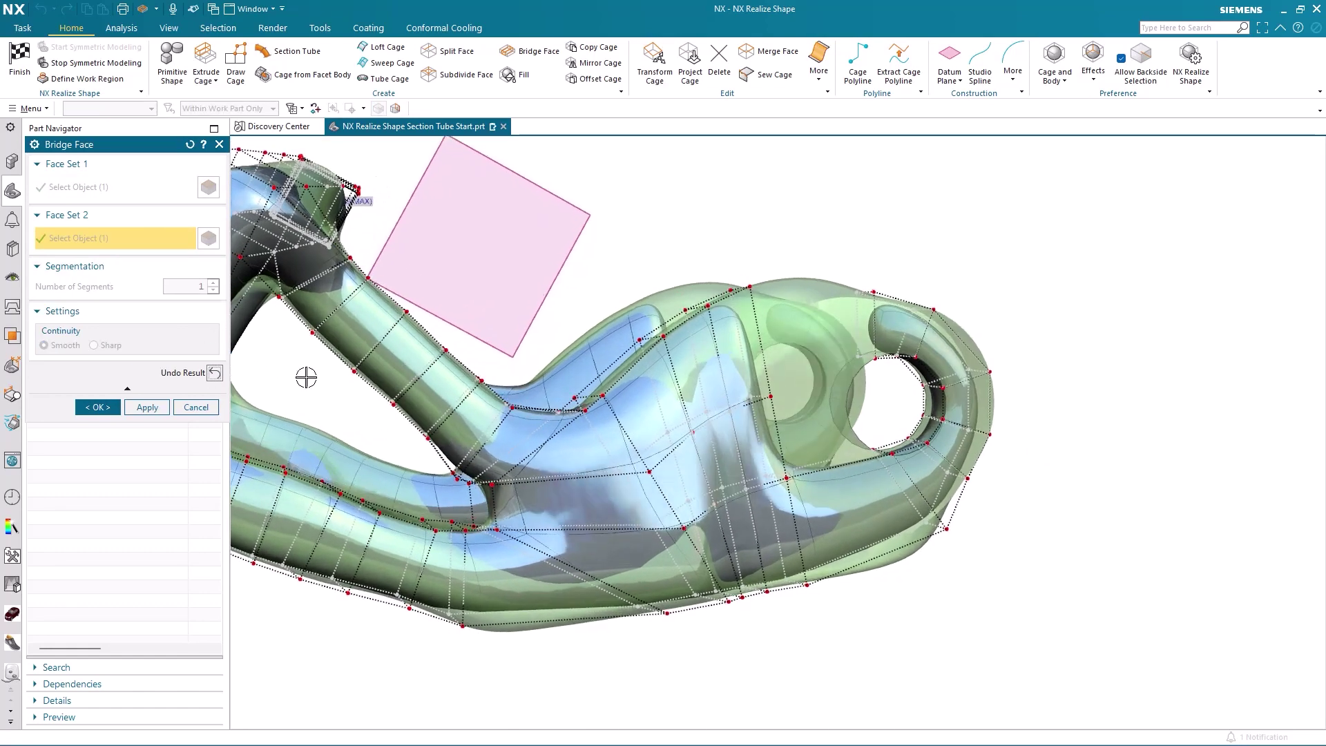
# Step: Add a second bridge face between another pair of cage faces near the hole
pyautogui.click(863, 311)
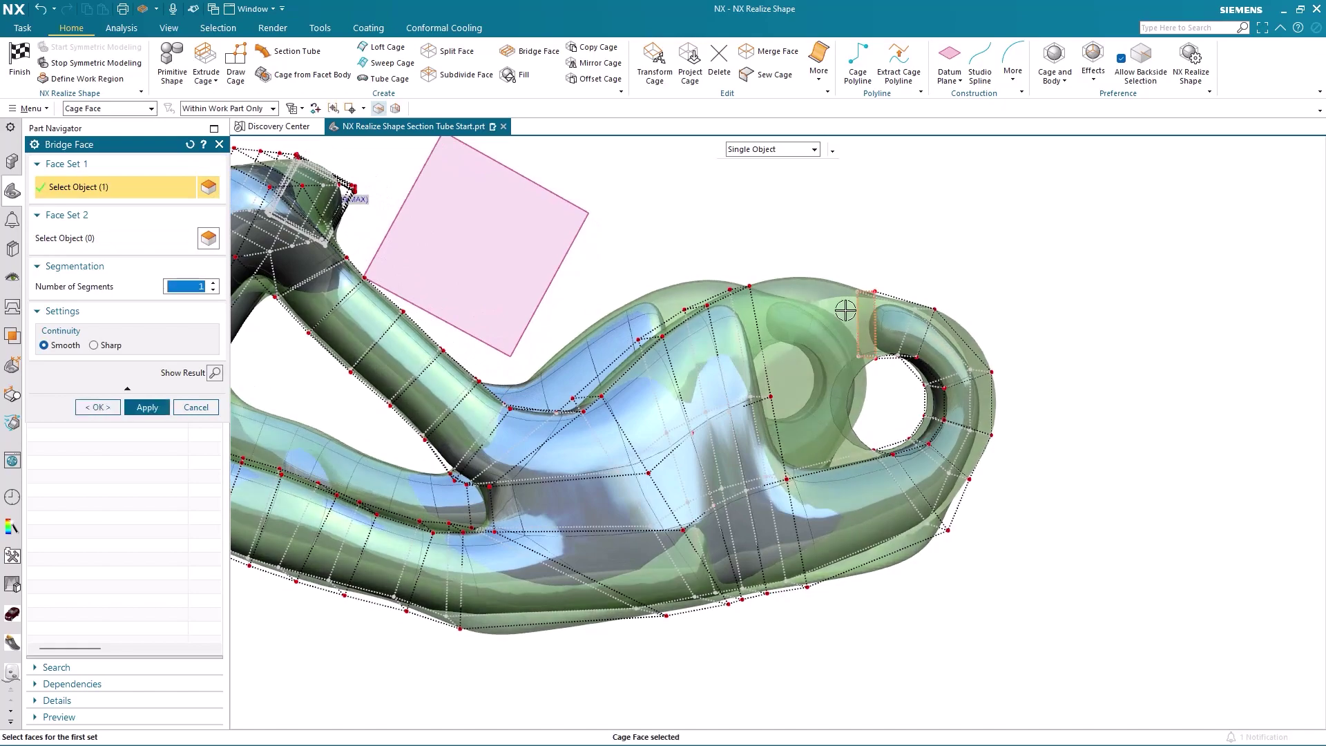
pyautogui.middleClick(161, 274)
pyautogui.moveTo(498, 435); pyautogui.dragTo(655, 362, button='middle')
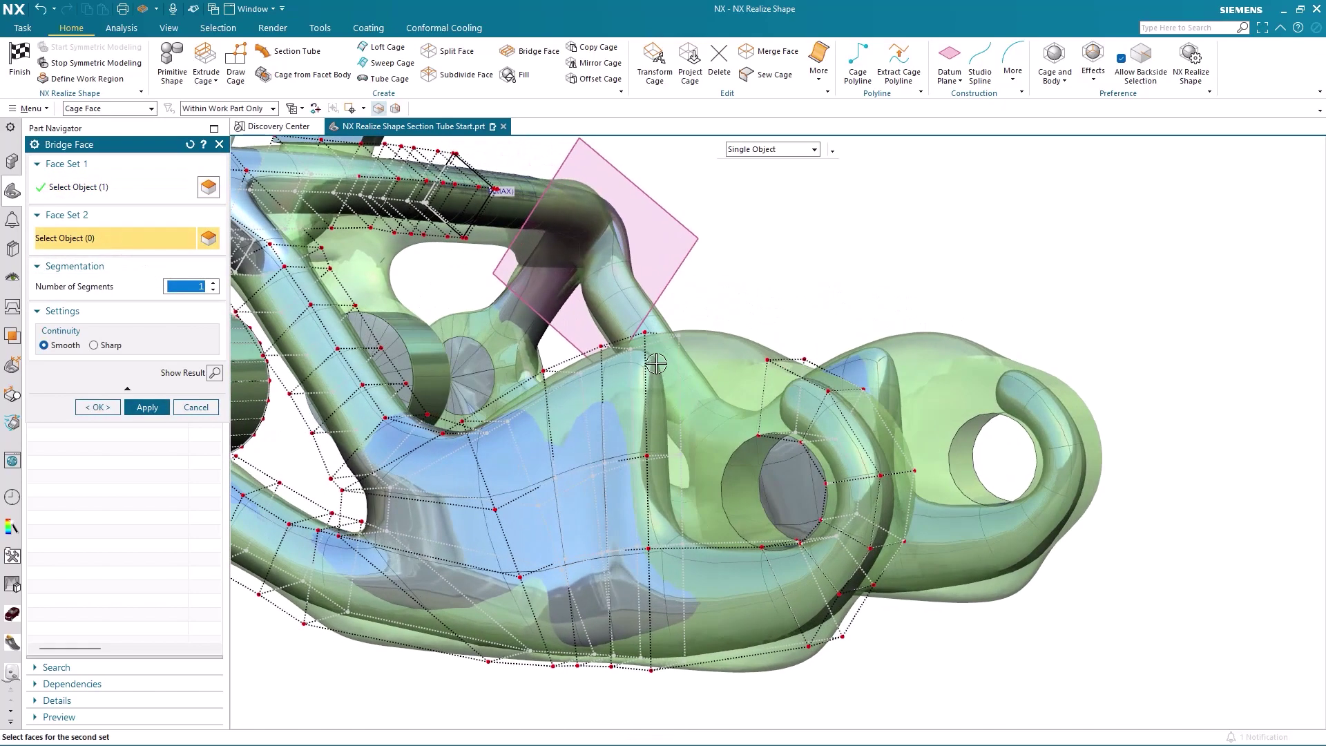
pyautogui.click(654, 362)
pyautogui.moveTo(655, 466); pyautogui.dragTo(967, 257, button='middle')
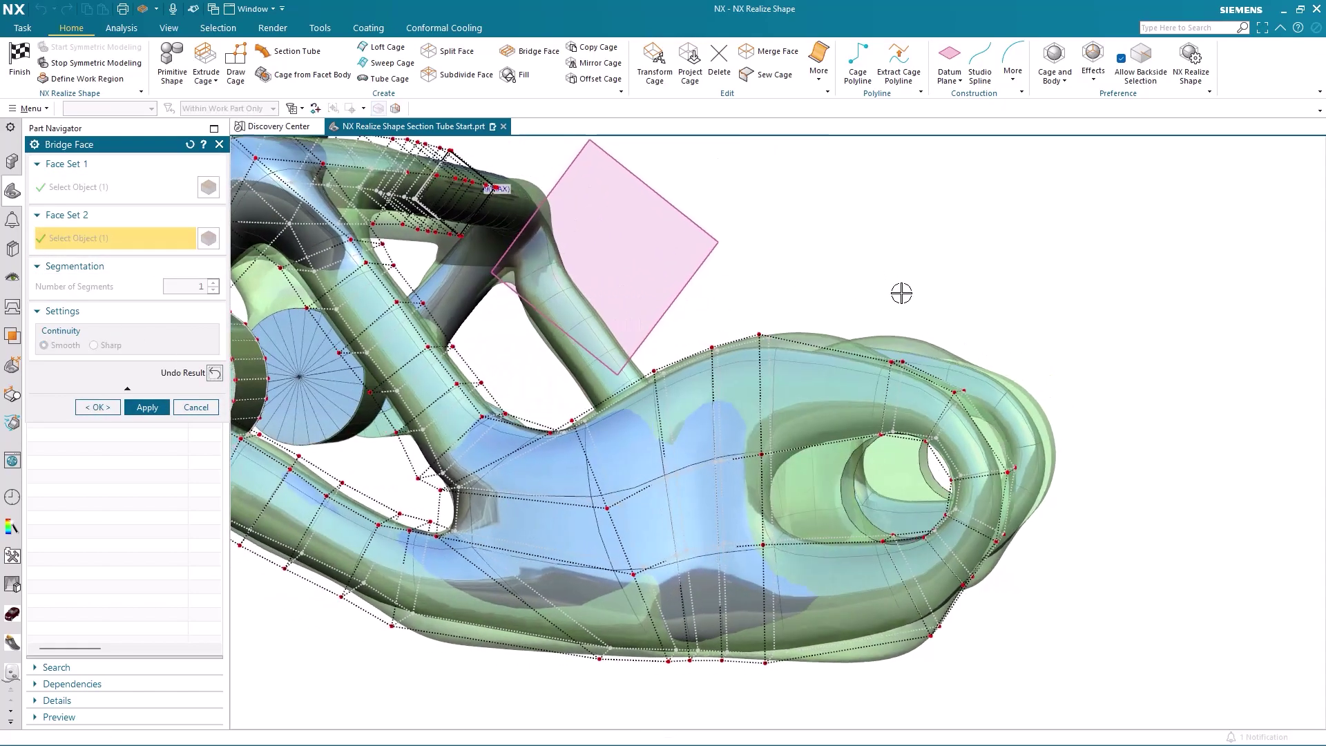
pyautogui.scroll(4, 850, 342)
pyautogui.moveTo(849, 342); pyautogui.dragTo(818, 383, button='middle')
# Step: Pull the cage edge beside the right lug hole rightward to fit the optimized body
pyautogui.click(654, 65)
pyautogui.moveTo(776, 321); pyautogui.dragTo(695, 334, button='middle')
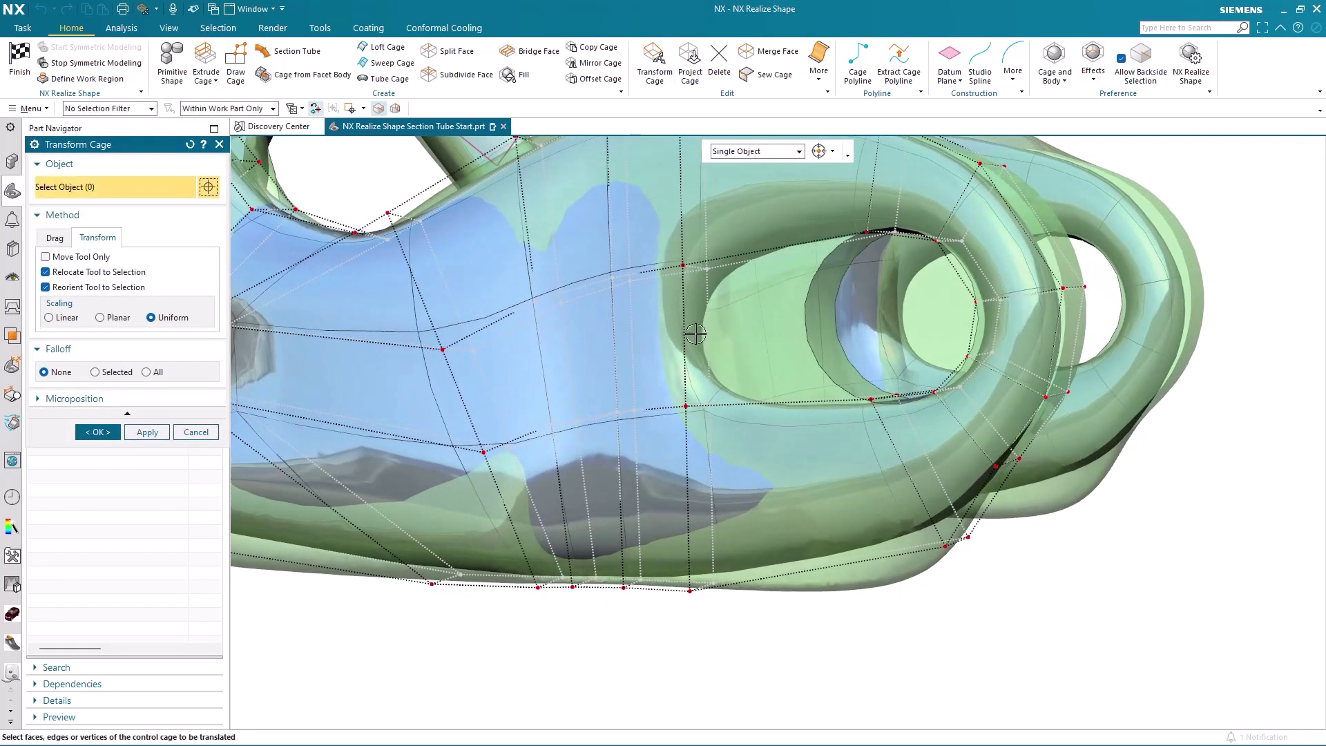
pyautogui.click(696, 326)
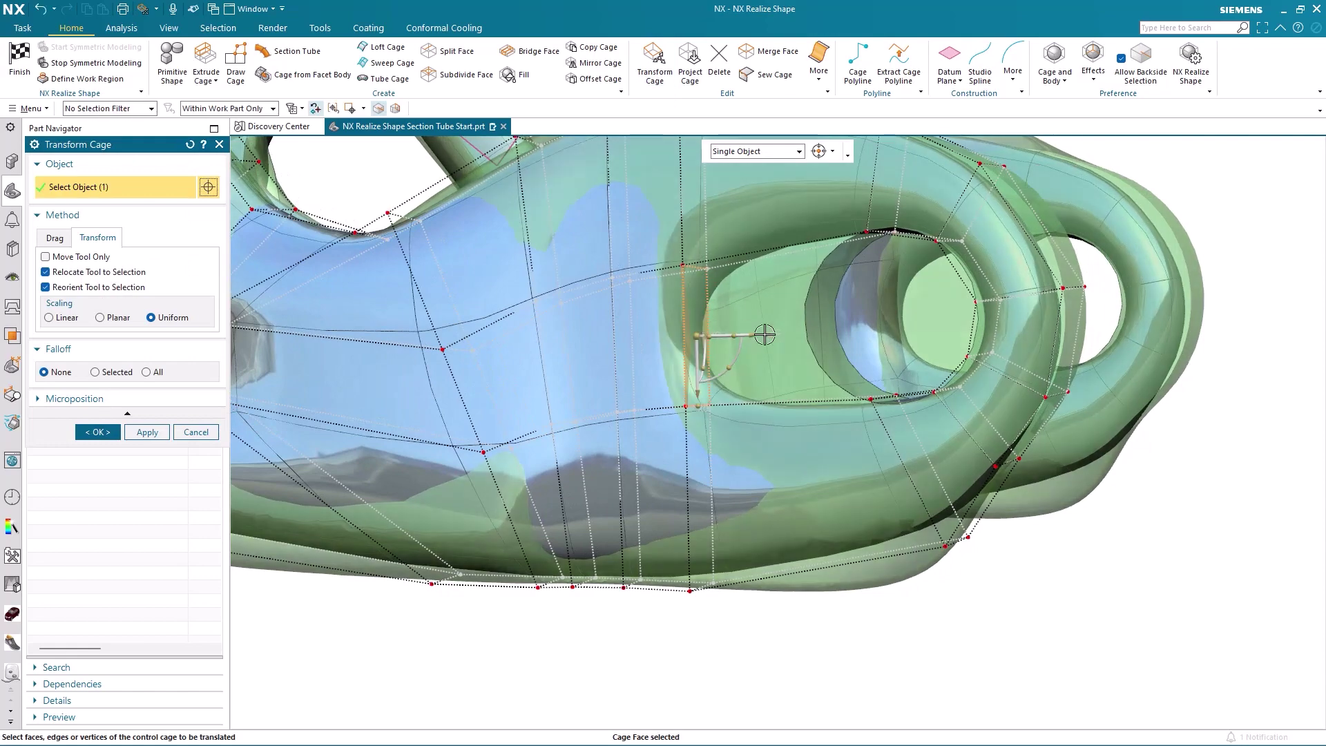
pyautogui.moveTo(752, 330); pyautogui.dragTo(865, 330)
pyautogui.moveTo(974, 311); pyautogui.dragTo(879, 323, button='middle')
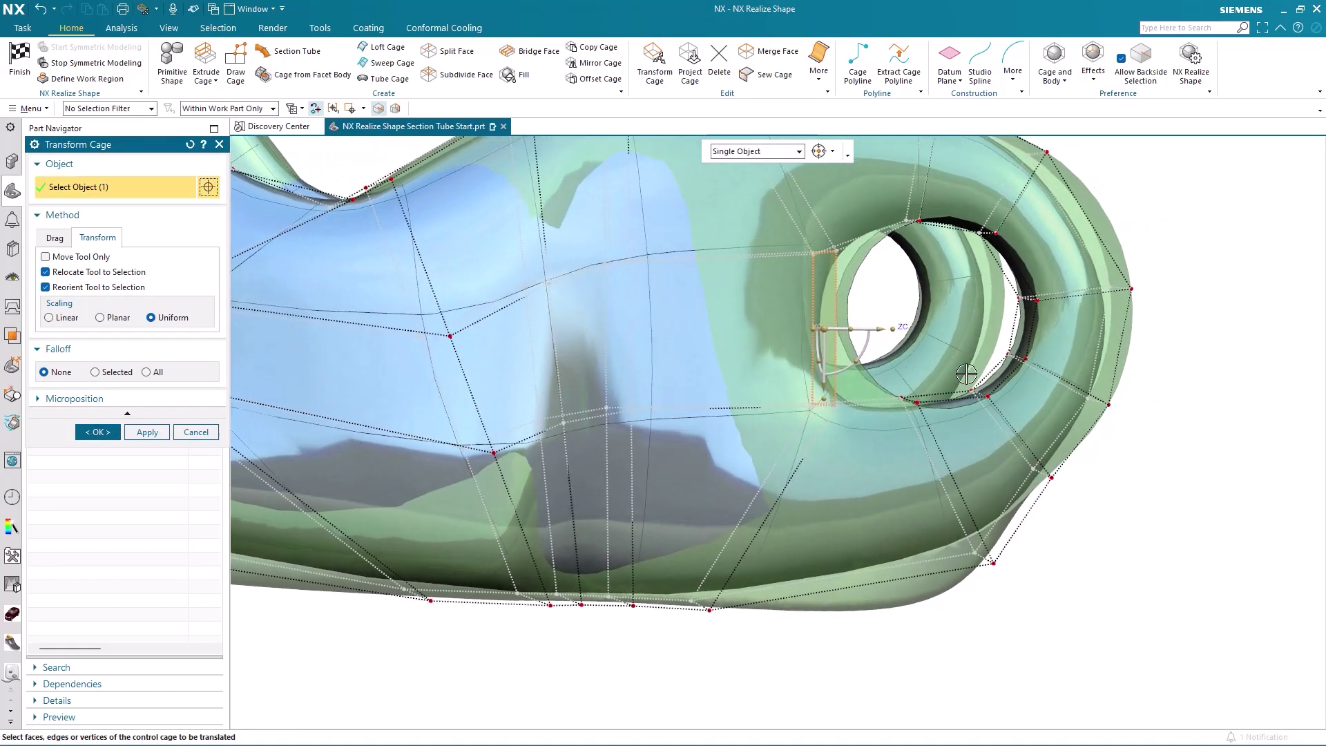
pyautogui.moveTo(879, 323); pyautogui.dragTo(912, 323)
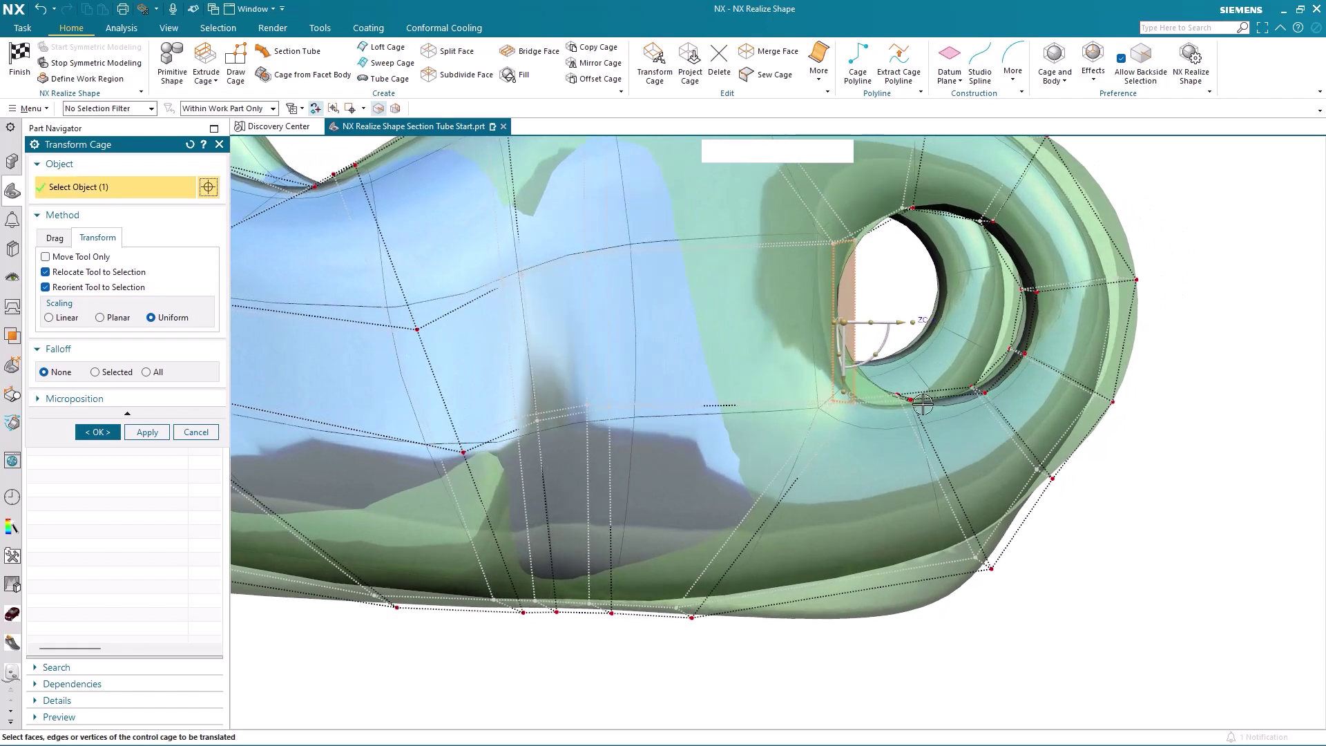
pyautogui.moveTo(912, 323); pyautogui.dragTo(868, 385, button='middle')
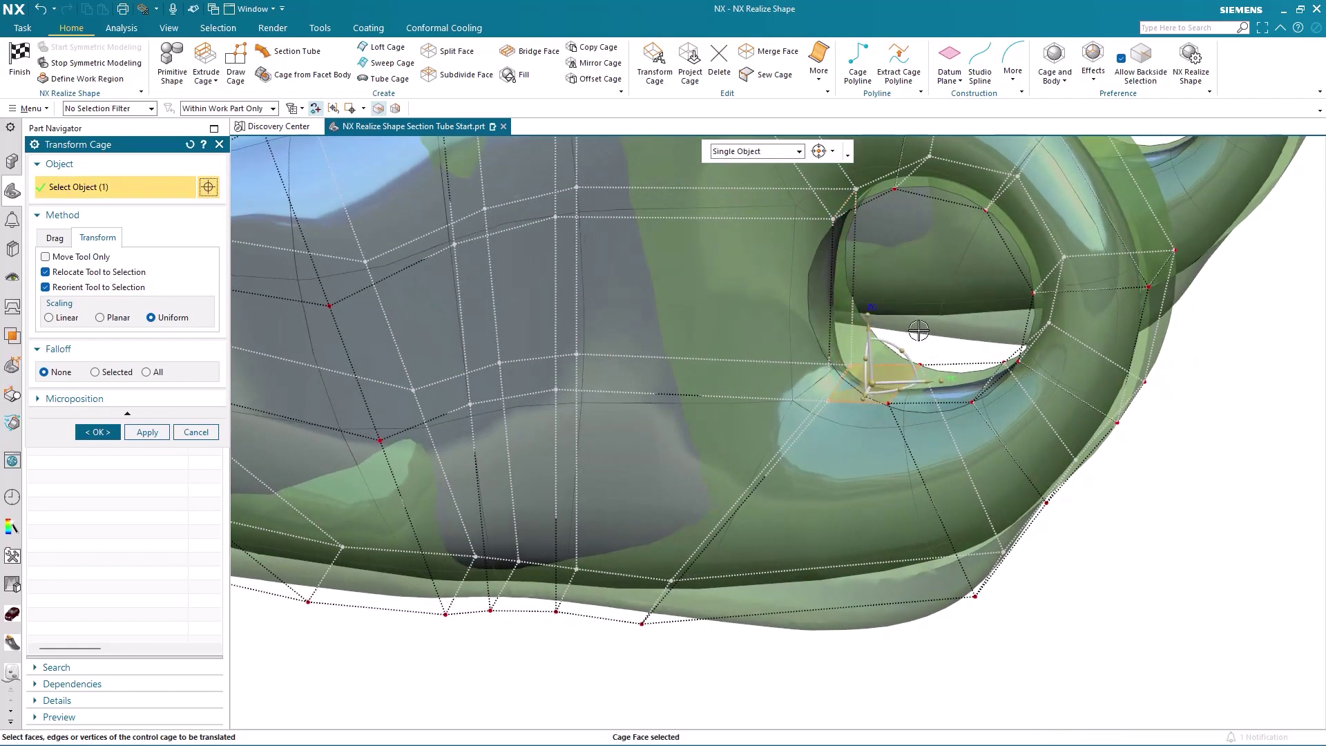
pyautogui.moveTo(918, 329); pyautogui.dragTo(961, 375, button='middle')
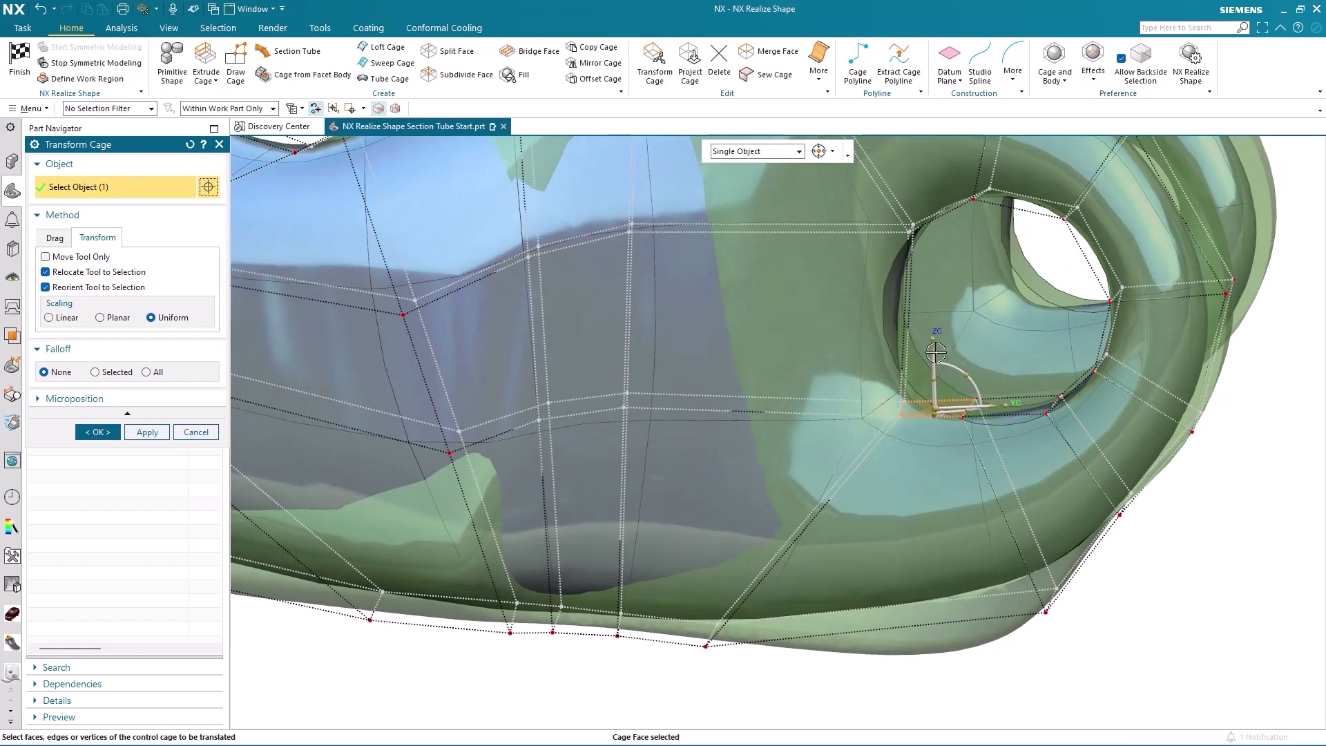
pyautogui.moveTo(936, 353); pyautogui.dragTo(940, 340)
pyautogui.scroll(-4, 1006, 387)
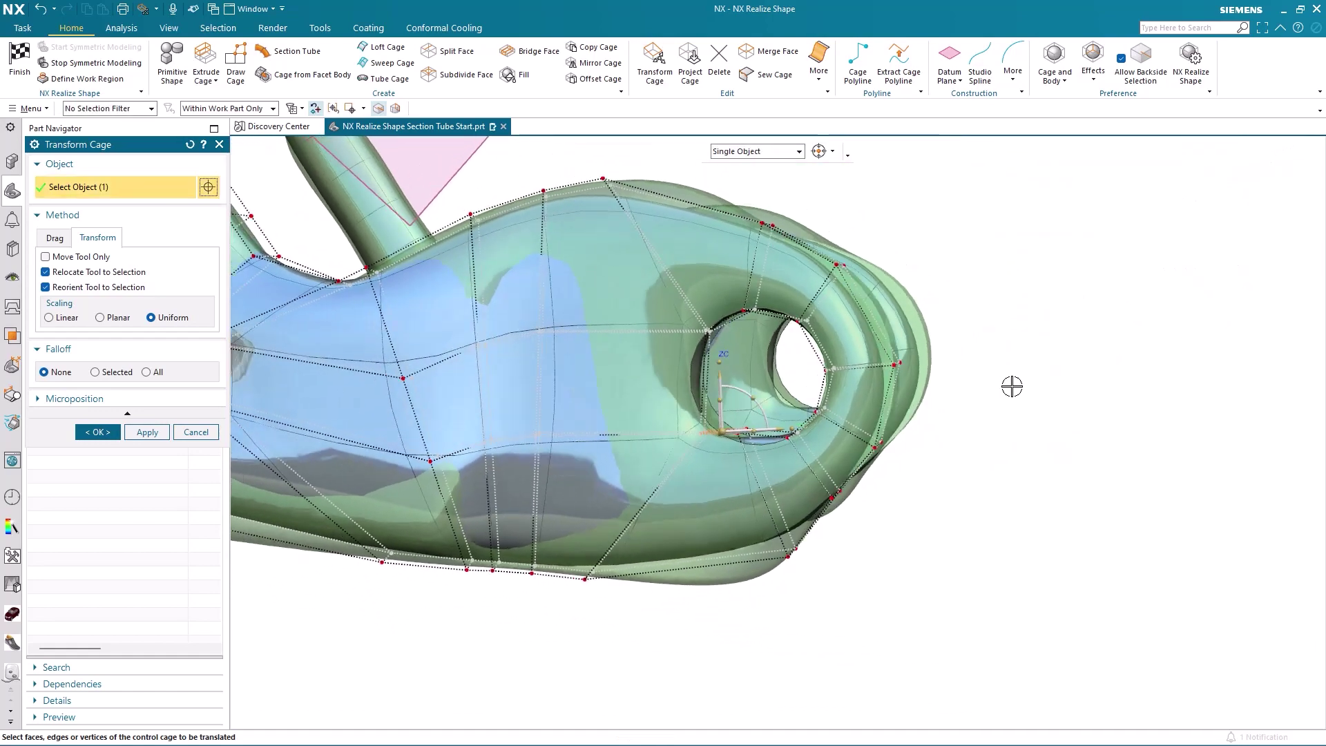
# Step: Push a cage face near the second arm's upper hole outward, then clear the selection
pyautogui.moveTo(1005, 386)
pyautogui.mouseDown(button='middle')
pyautogui.moveTo(1050, 367)
pyautogui.moveTo(798, 198)
pyautogui.moveTo(791, 212)
pyautogui.moveTo(879, 266)
pyautogui.moveTo(826, 258)
pyautogui.mouseUp(button='middle')
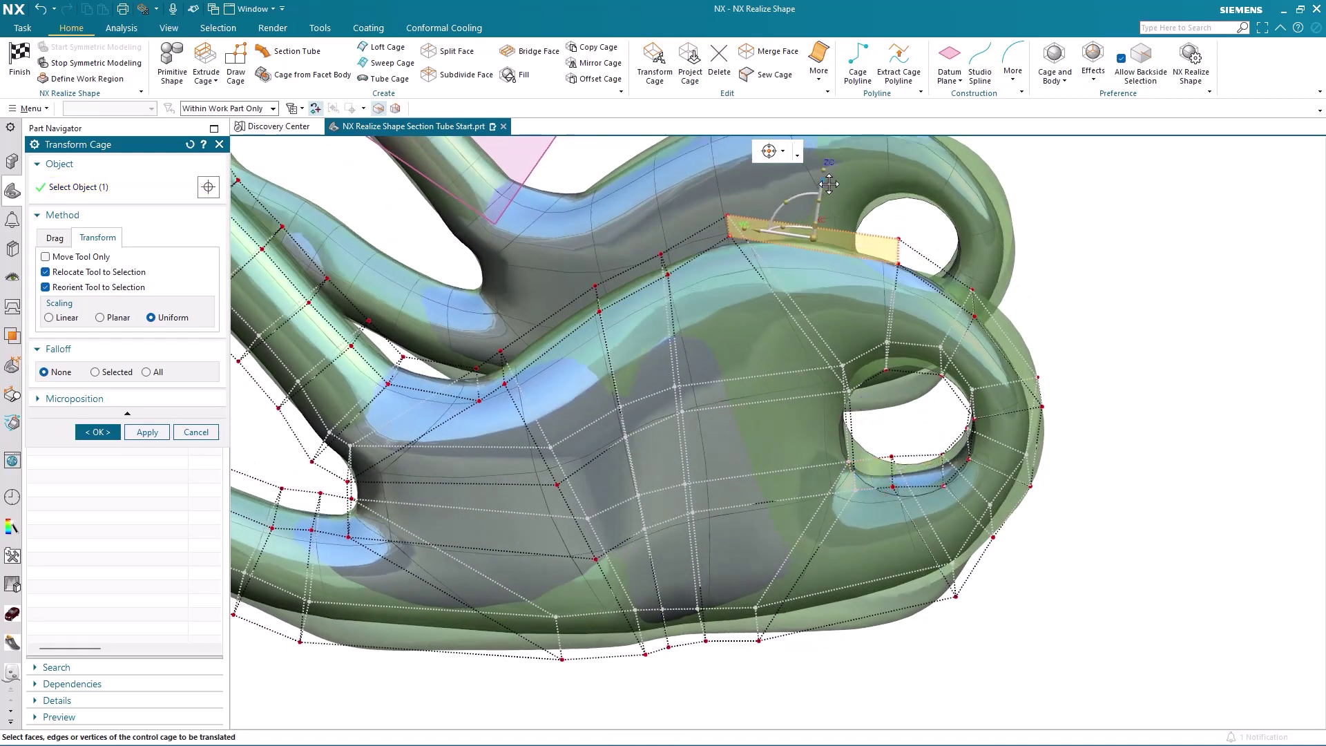
pyautogui.moveTo(829, 184)
pyautogui.mouseDown(button='middle')
pyautogui.moveTo(753, 395)
pyautogui.moveTo(865, 431)
pyautogui.mouseUp(button='middle')
pyautogui.click(753, 394)
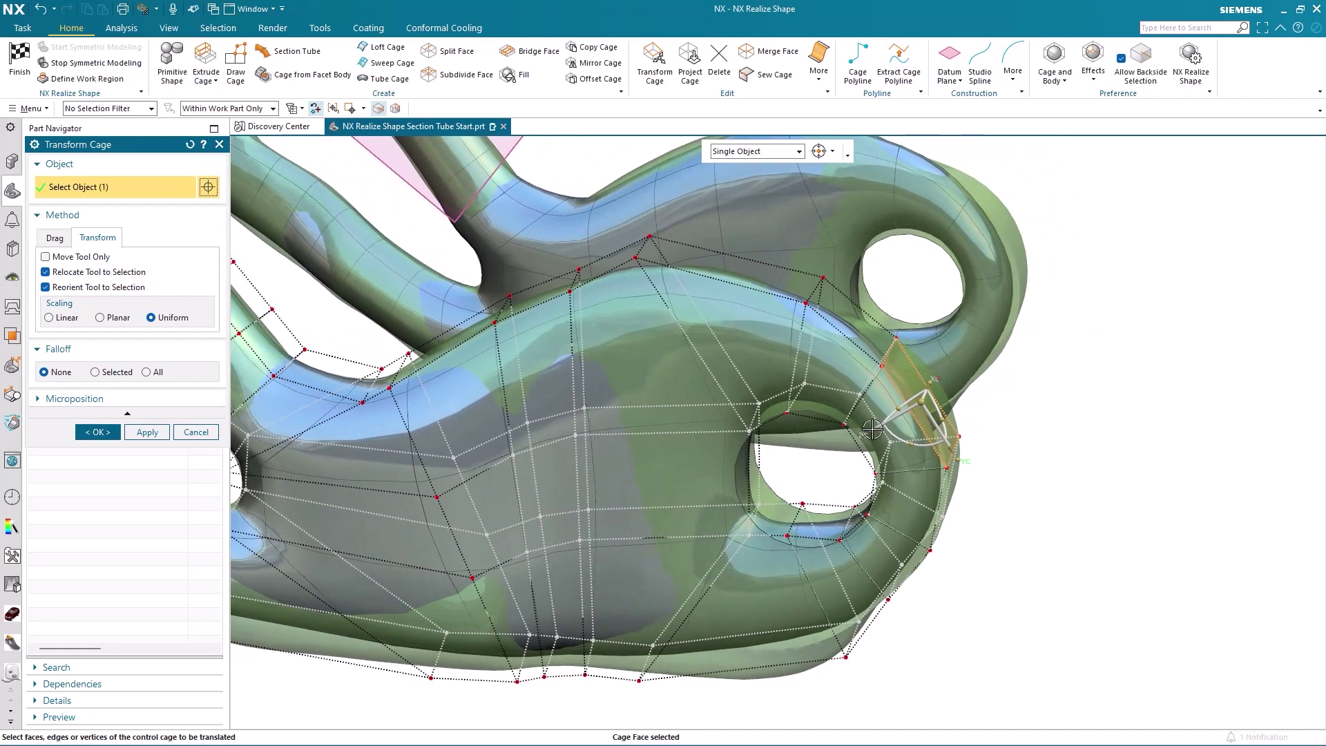
pyautogui.moveTo(871, 429); pyautogui.dragTo(878, 425)
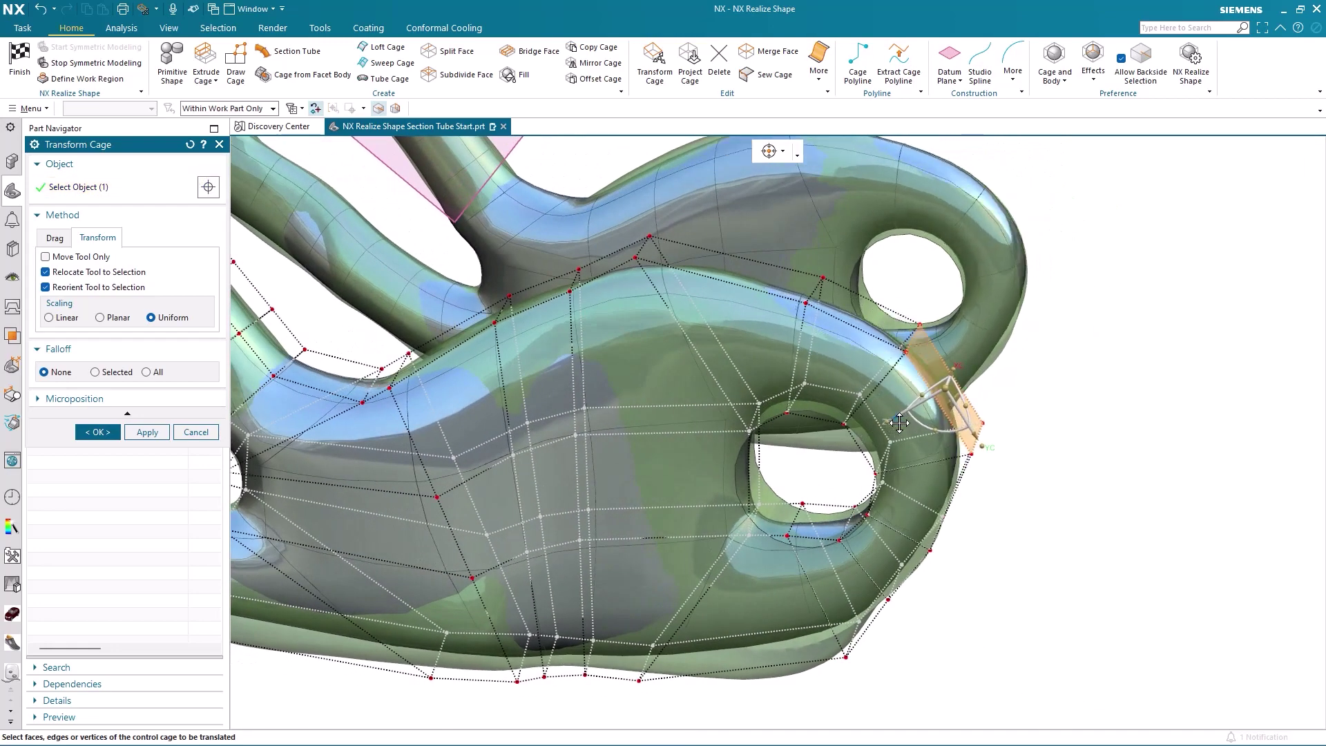
pyautogui.press('Escape')
pyautogui.moveTo(1035, 580)
pyautogui.mouseDown(button='middle')
pyautogui.moveTo(849, 652)
pyautogui.moveTo(864, 447)
pyautogui.mouseUp(button='middle')
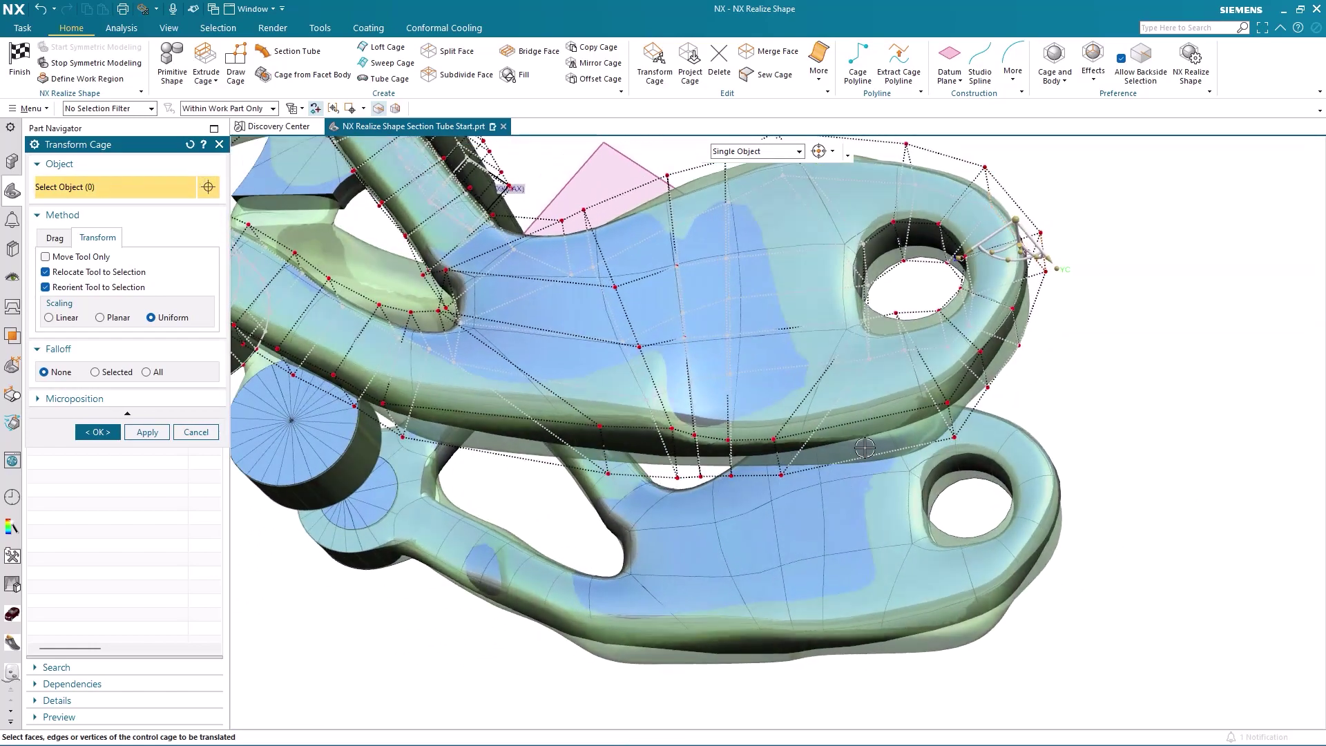
# Step: Lower the lower-arm cage faces along ZC and adjust a single cage vertex
pyautogui.click(865, 447)
pyautogui.moveTo(878, 493); pyautogui.dragTo(883, 504)
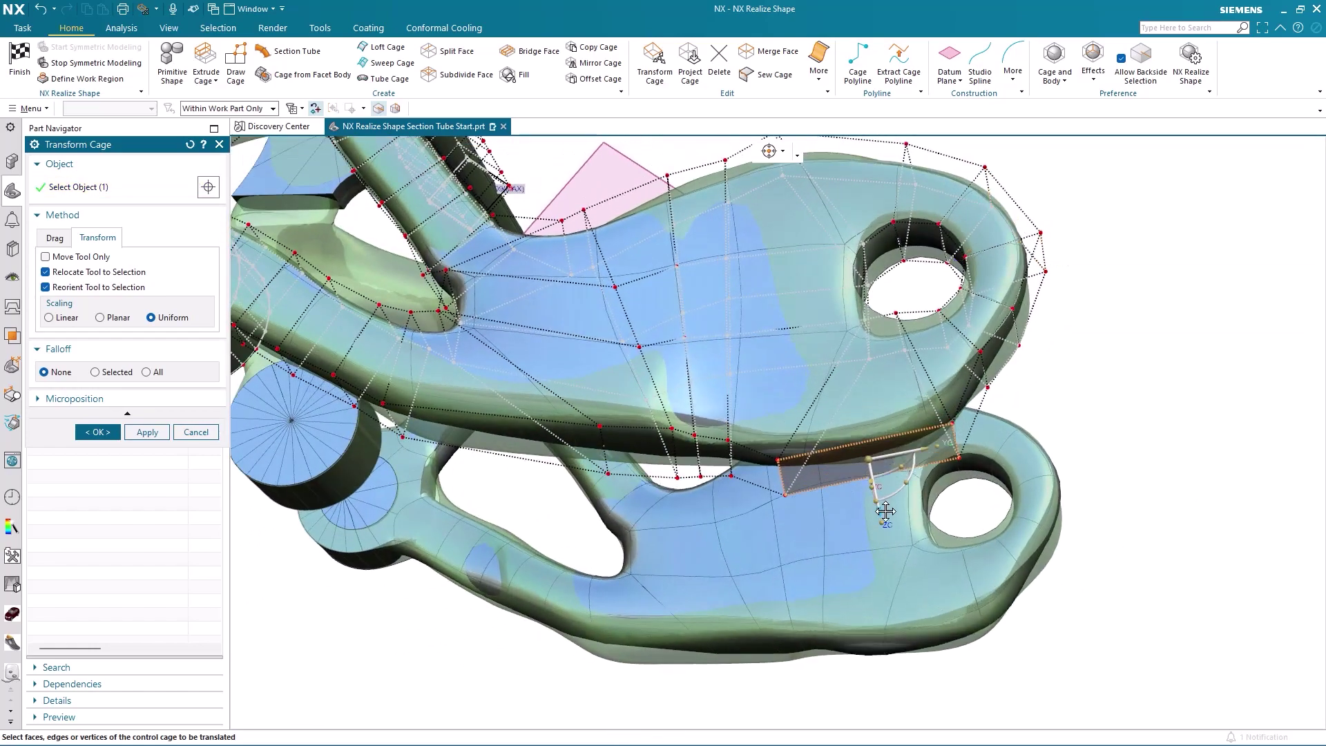
pyautogui.moveTo(893, 518)
pyautogui.mouseDown(button='middle')
pyautogui.moveTo(859, 562)
pyautogui.moveTo(592, 450)
pyautogui.moveTo(639, 431)
pyautogui.moveTo(790, 506)
pyautogui.mouseUp(button='middle')
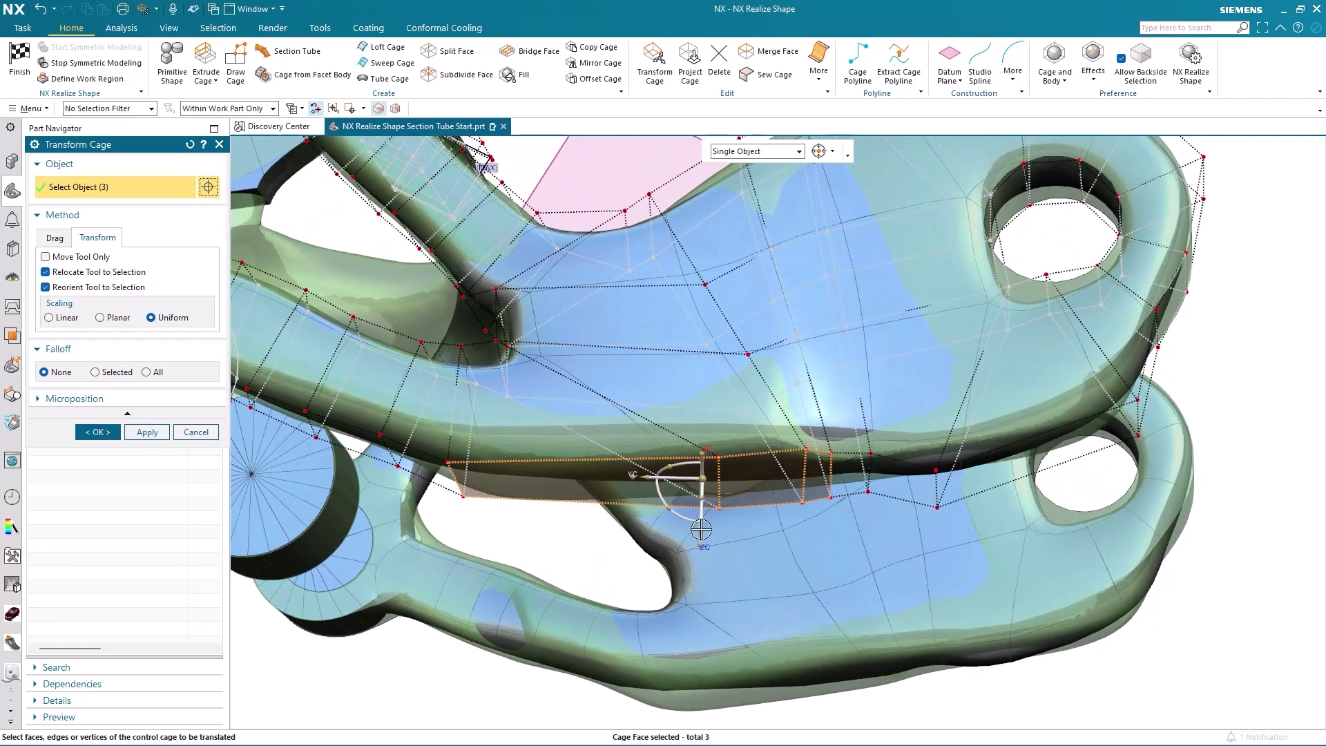
pyautogui.moveTo(700, 530); pyautogui.dragTo(702, 560)
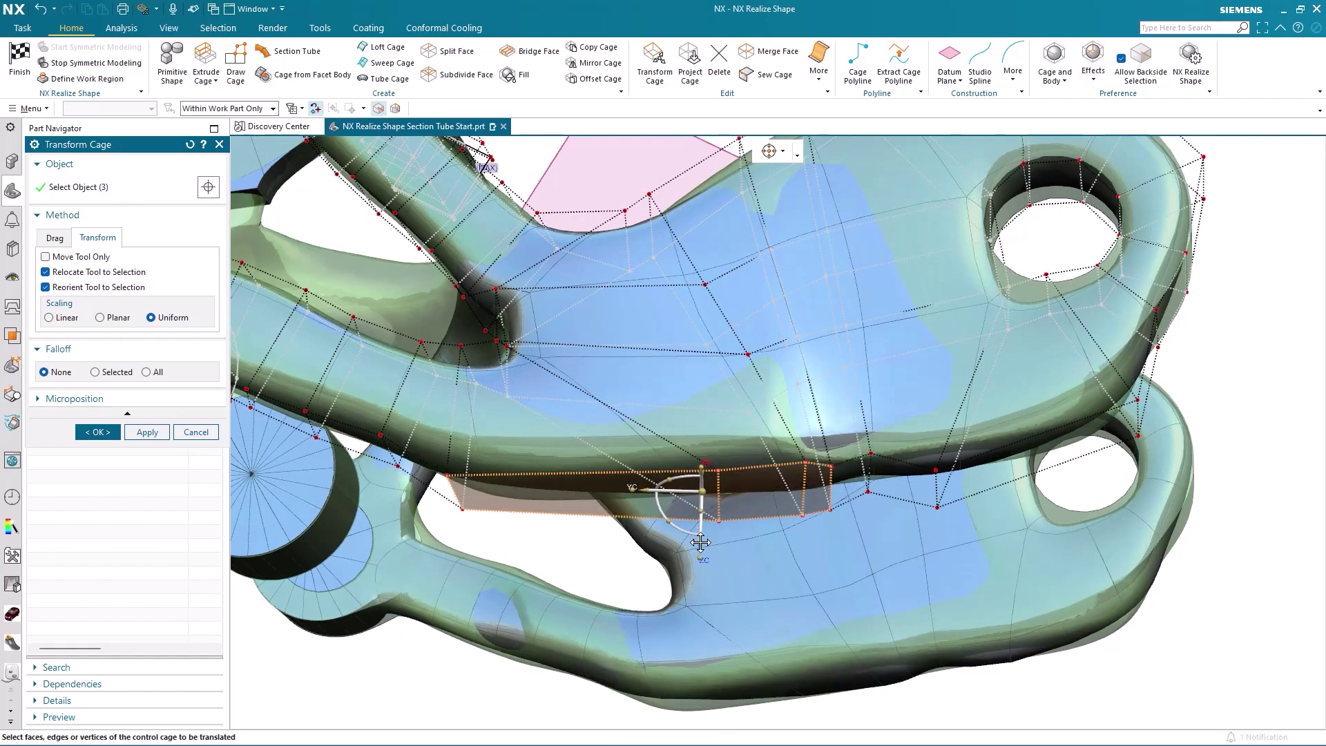
pyautogui.click(851, 482)
pyautogui.click(872, 526)
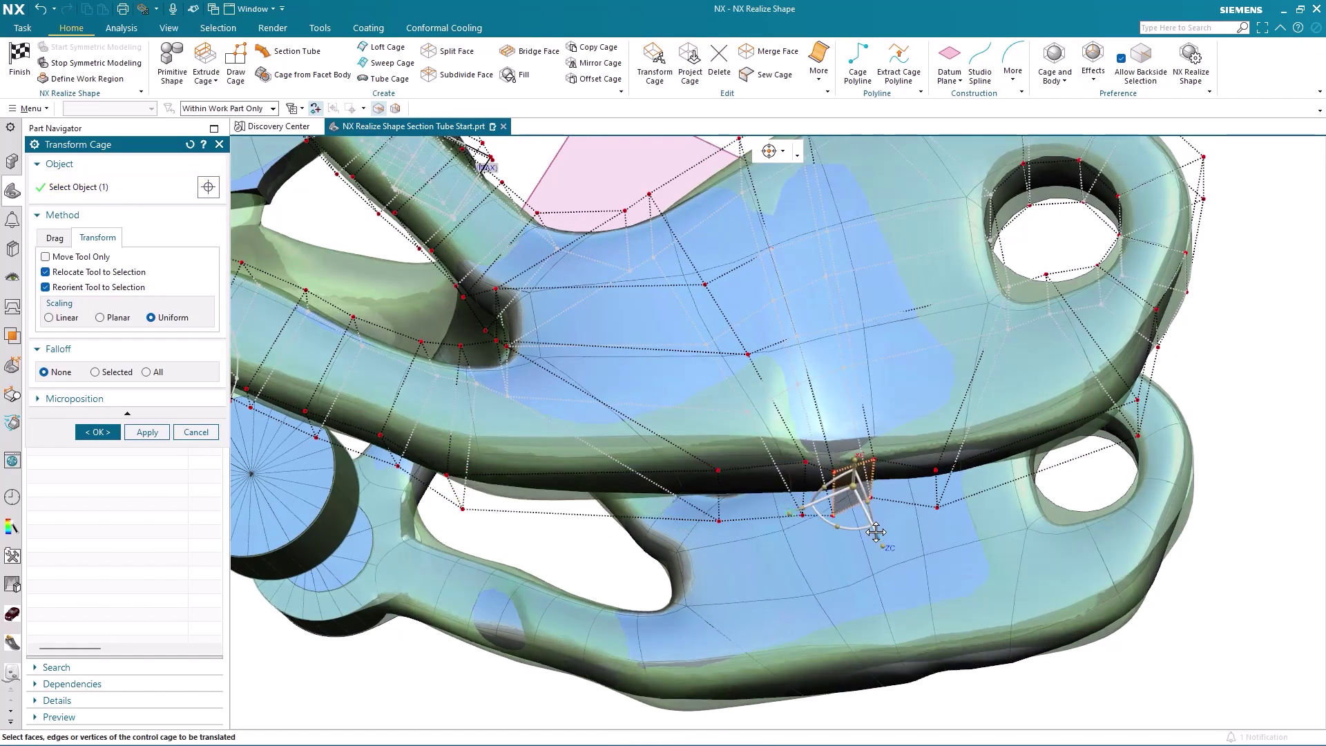
pyautogui.scroll(-4, 596, 605)
pyautogui.moveTo(596, 606)
pyautogui.mouseDown(button='middle')
pyautogui.moveTo(434, 679)
pyautogui.moveTo(450, 660)
pyautogui.mouseUp(button='middle')
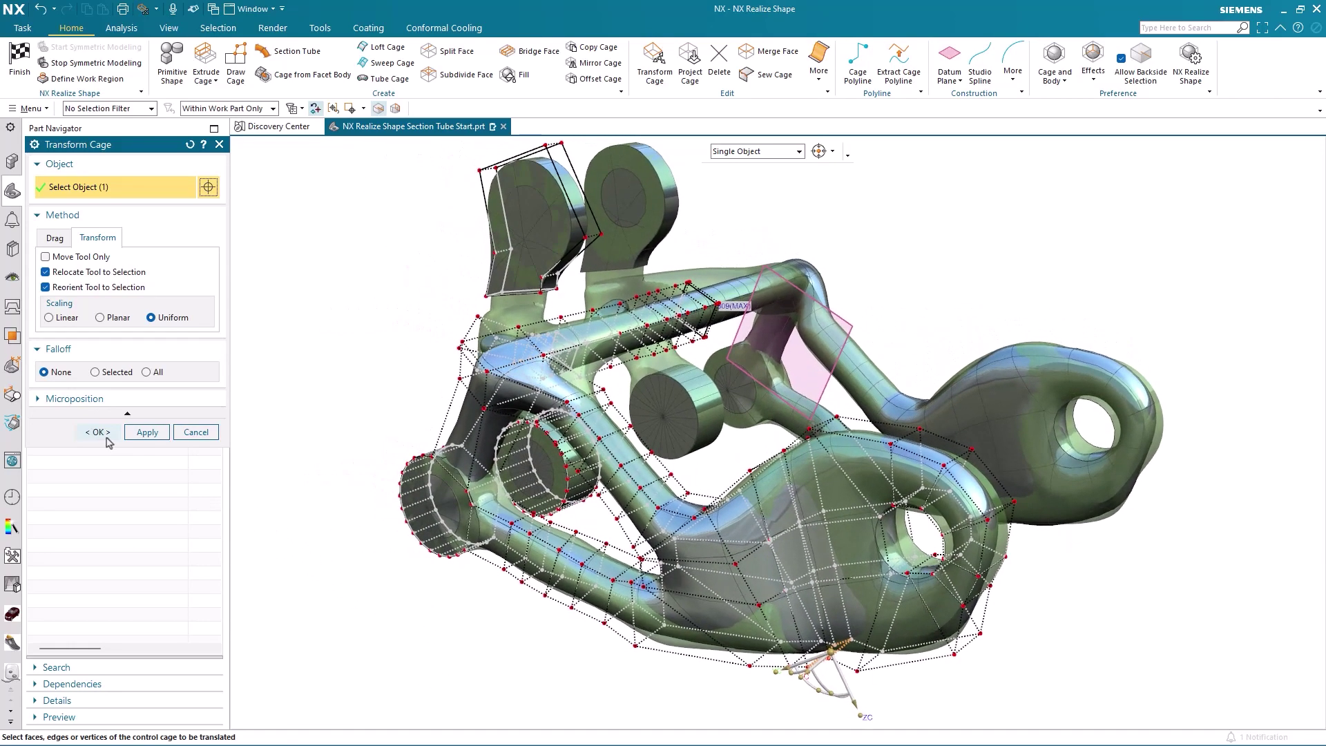
# Step: Accept the cage transform, finish Realize Shape, hide Convergent Body (26), and show trimetric view
pyautogui.click(100, 432)
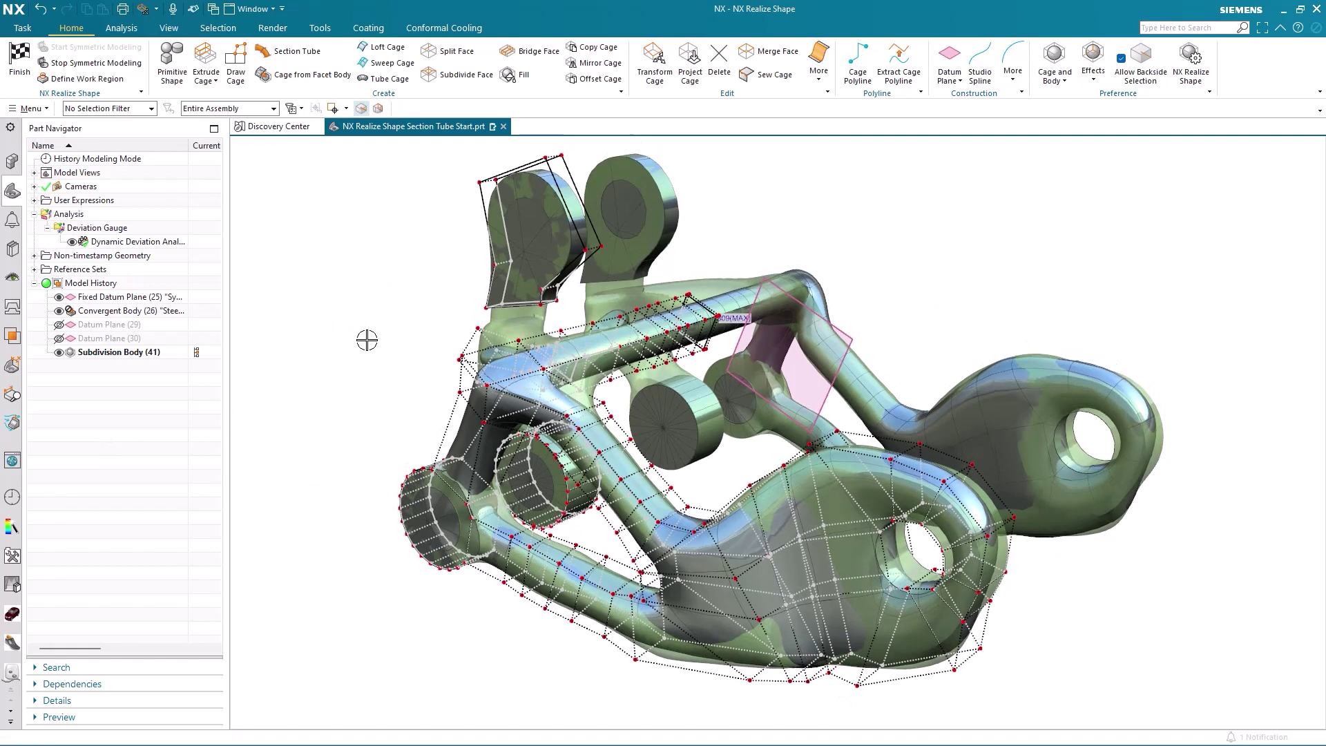
pyautogui.click(20, 60)
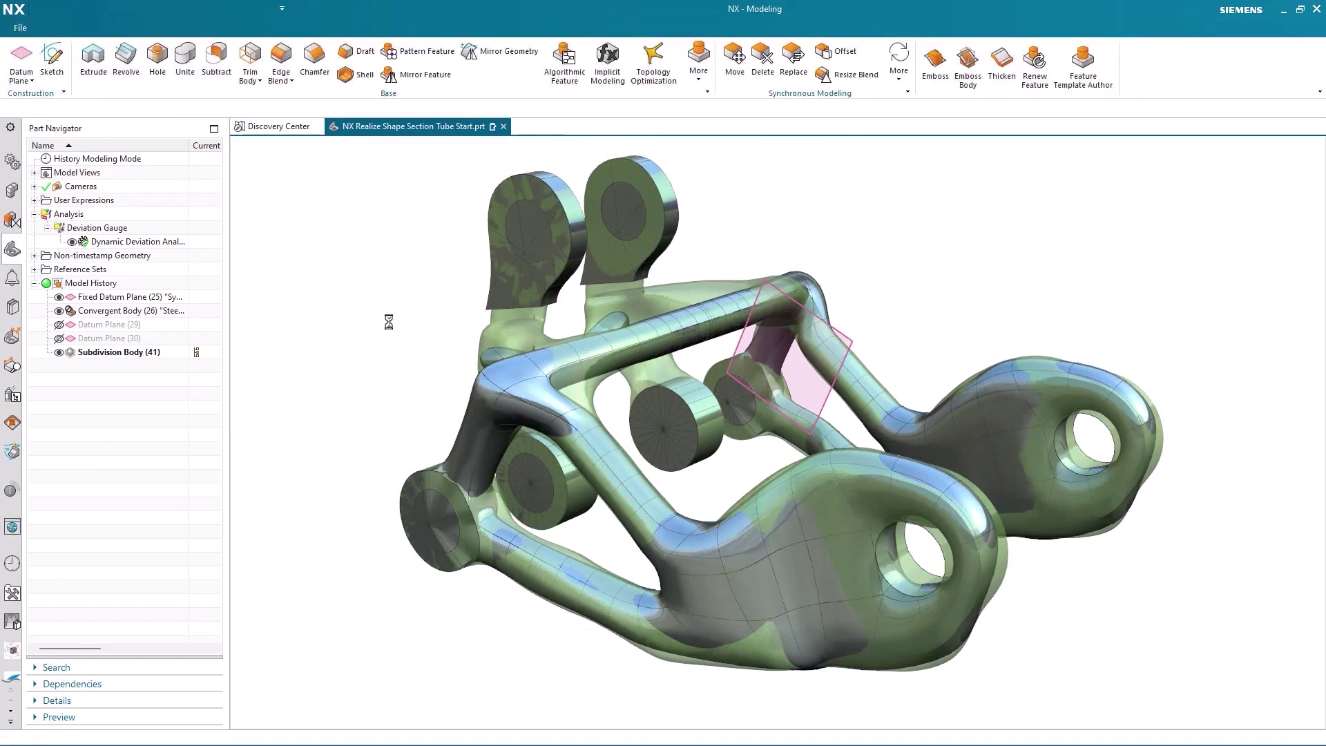
pyautogui.click(60, 310)
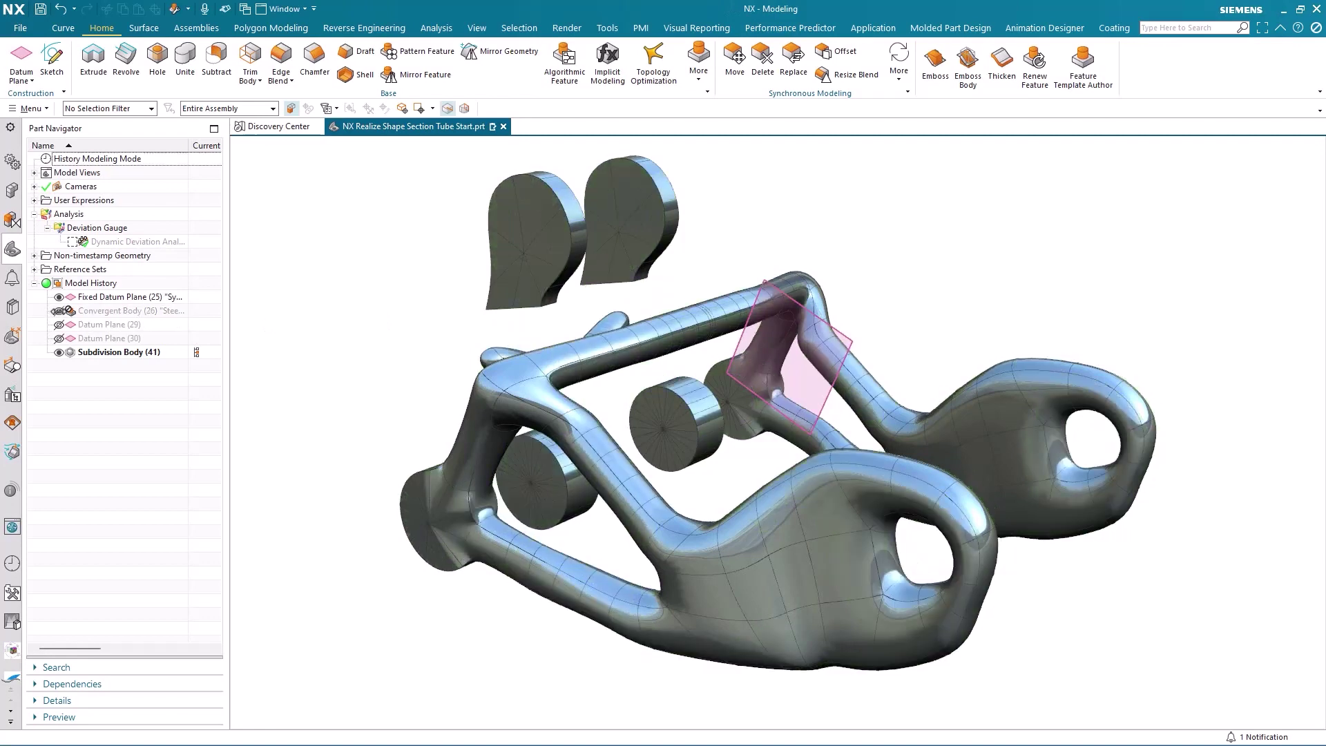
pyautogui.press('Home')
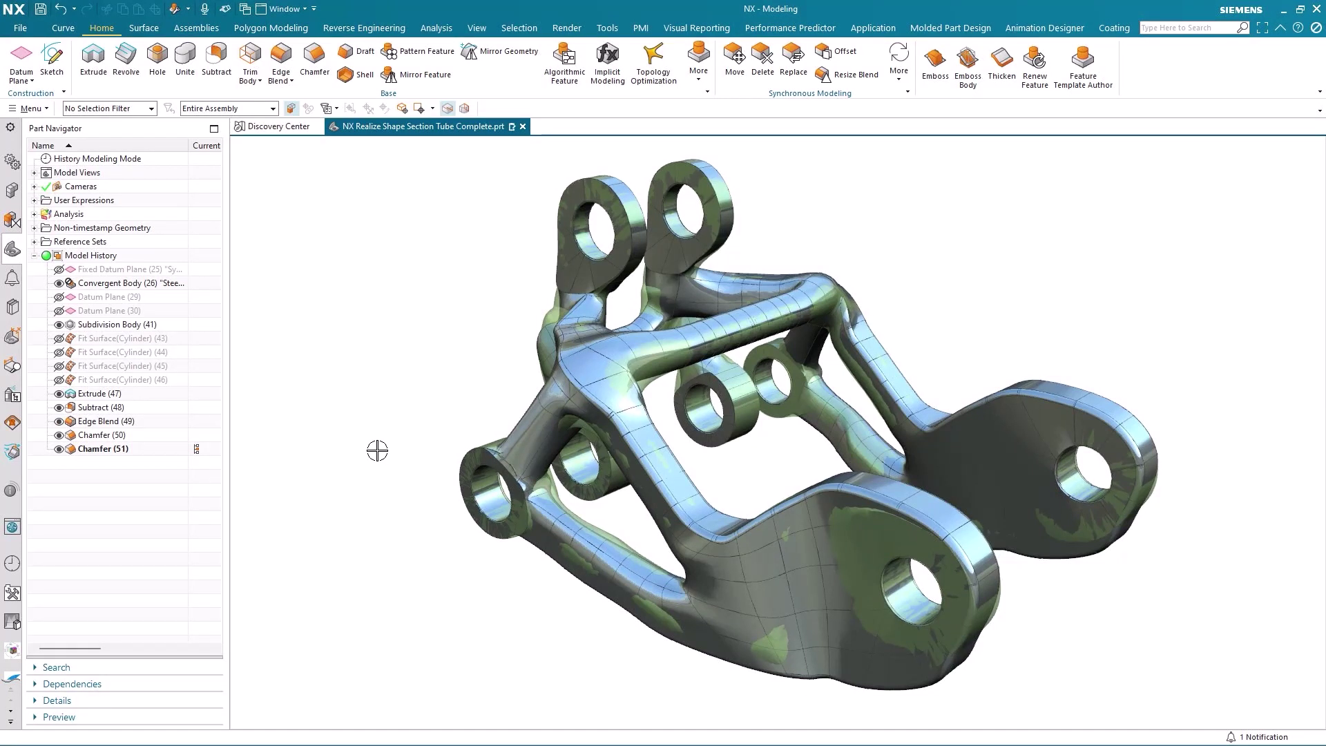
# Step: Hide Convergent Body (26) and highlight the Edge Blend (49) and Chamfer (51) features
pyautogui.click(59, 283)
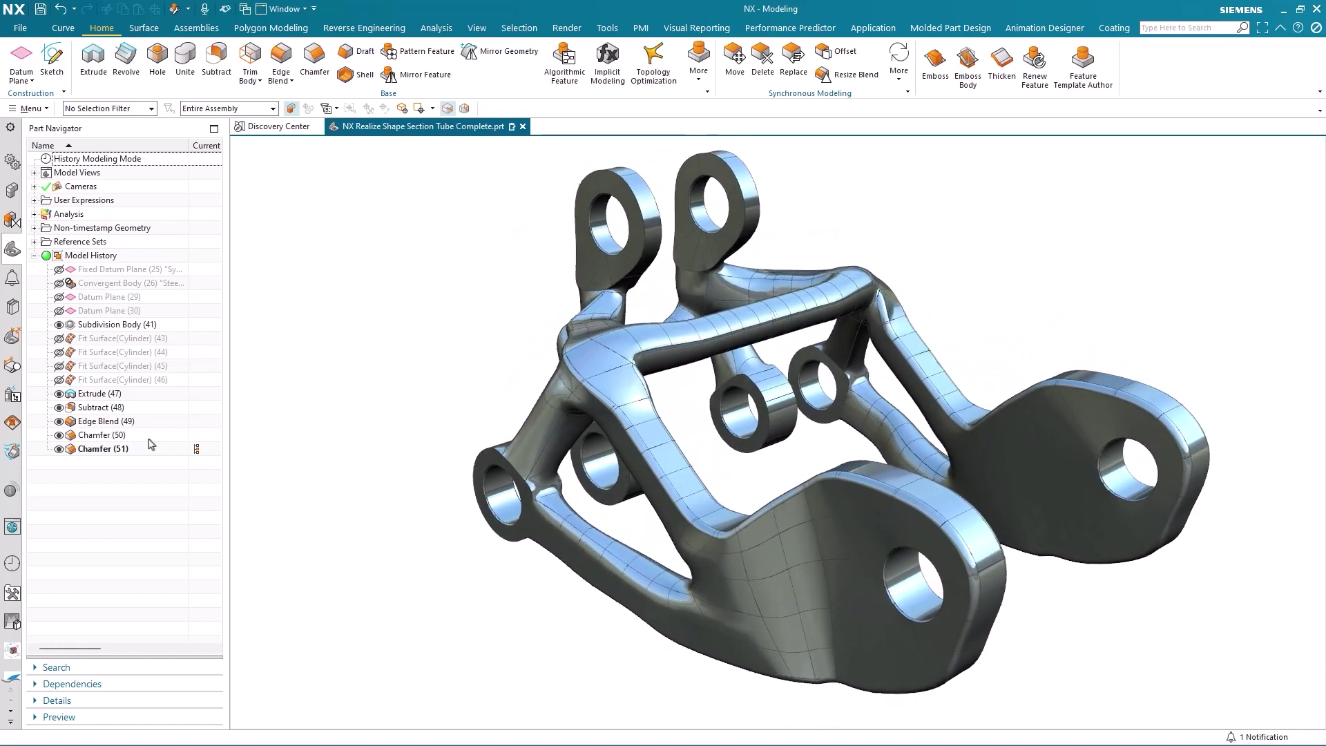
pyautogui.click(104, 420)
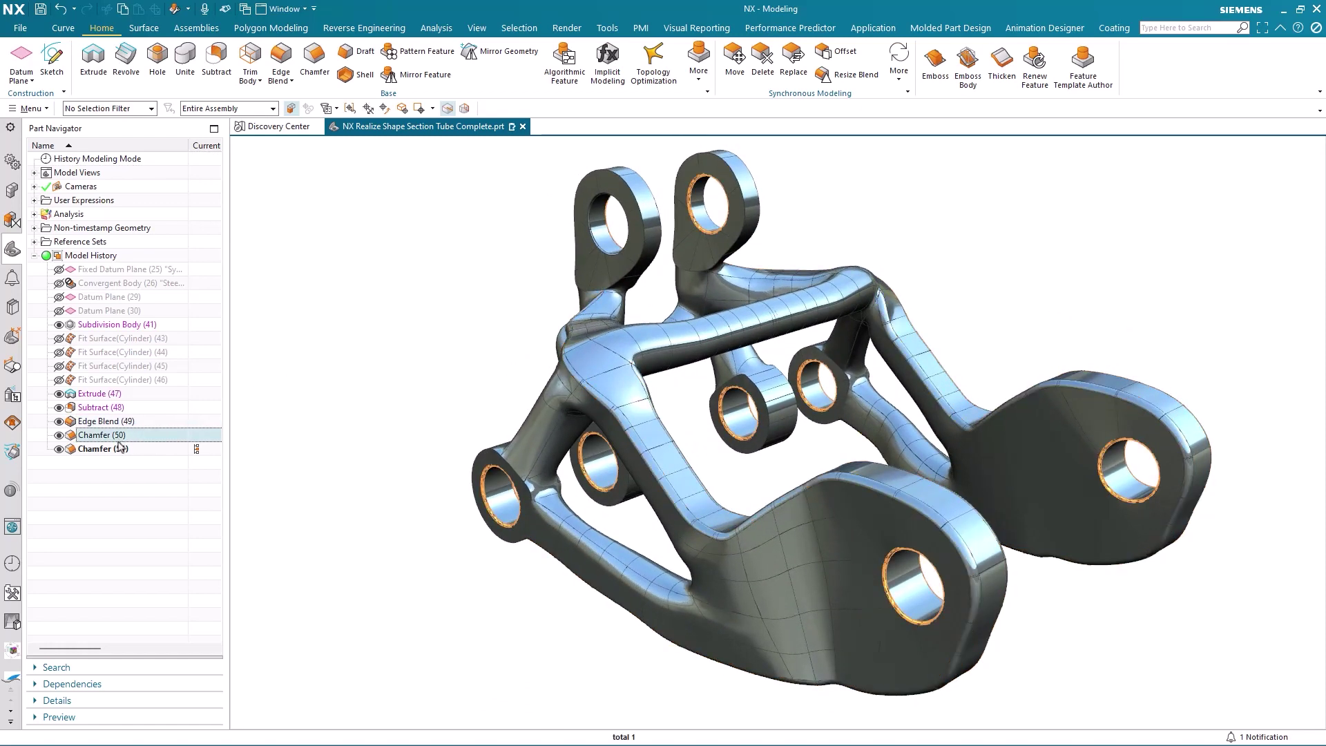
pyautogui.click(102, 449)
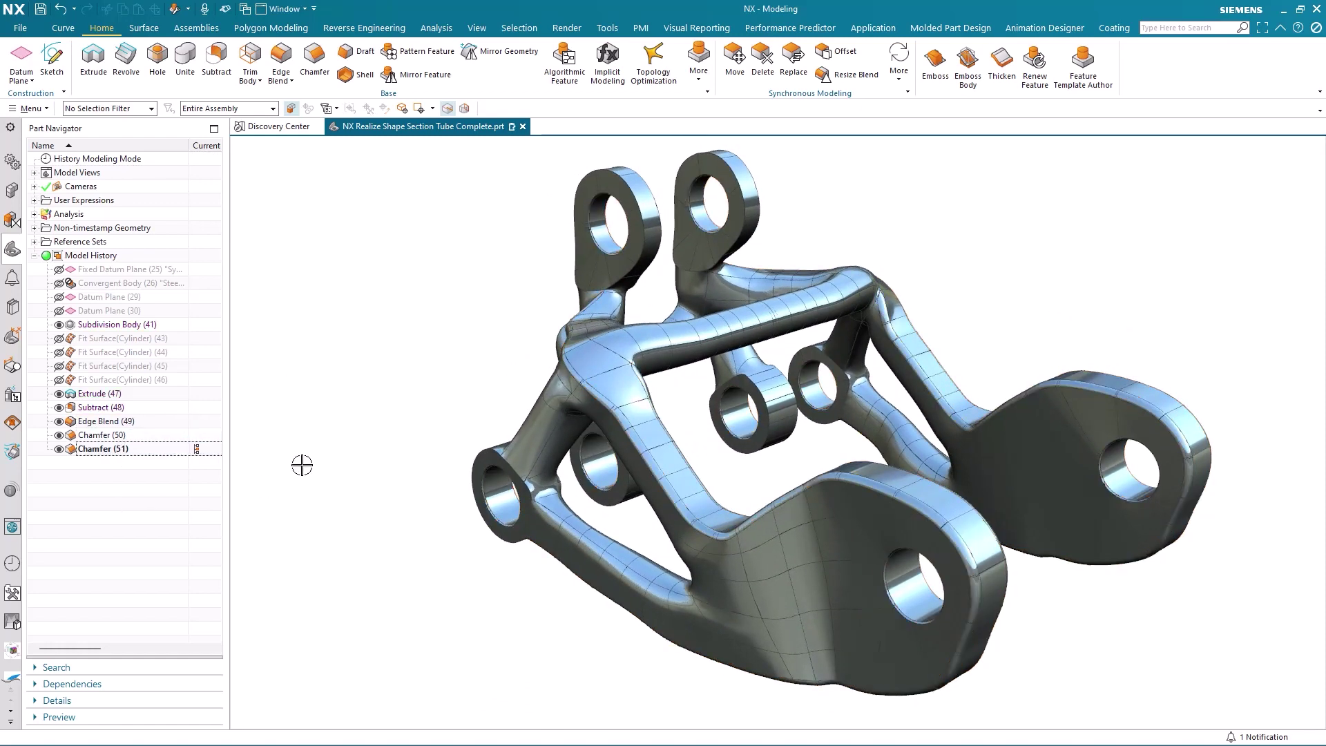